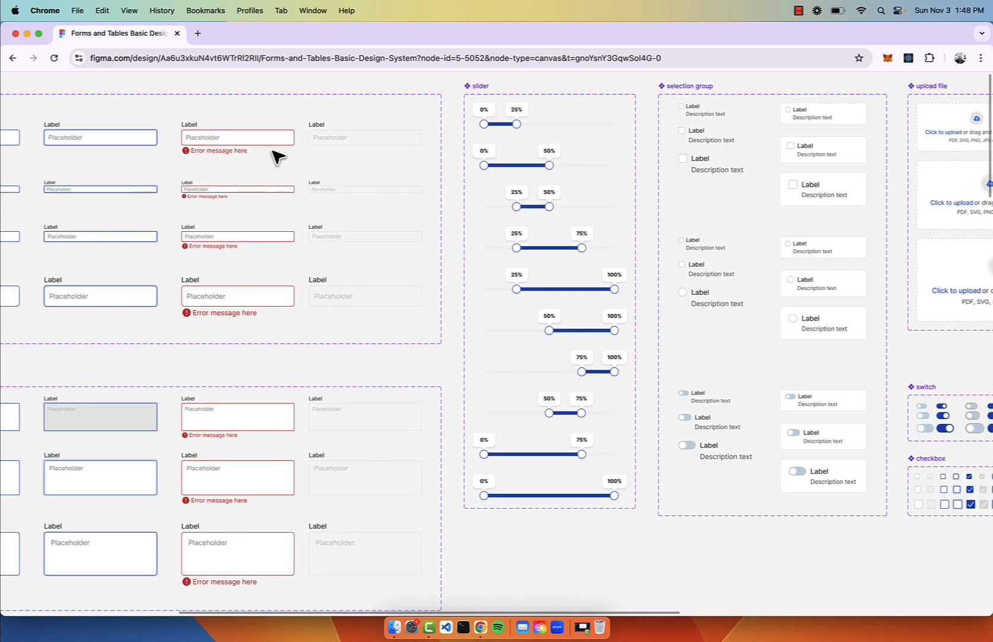
# Look over the form component sets on the canvas, from inputs, sliders and selection groups to upload file, toggles and date picker calendars.
pyautogui.hscroll(10, 275, 156)
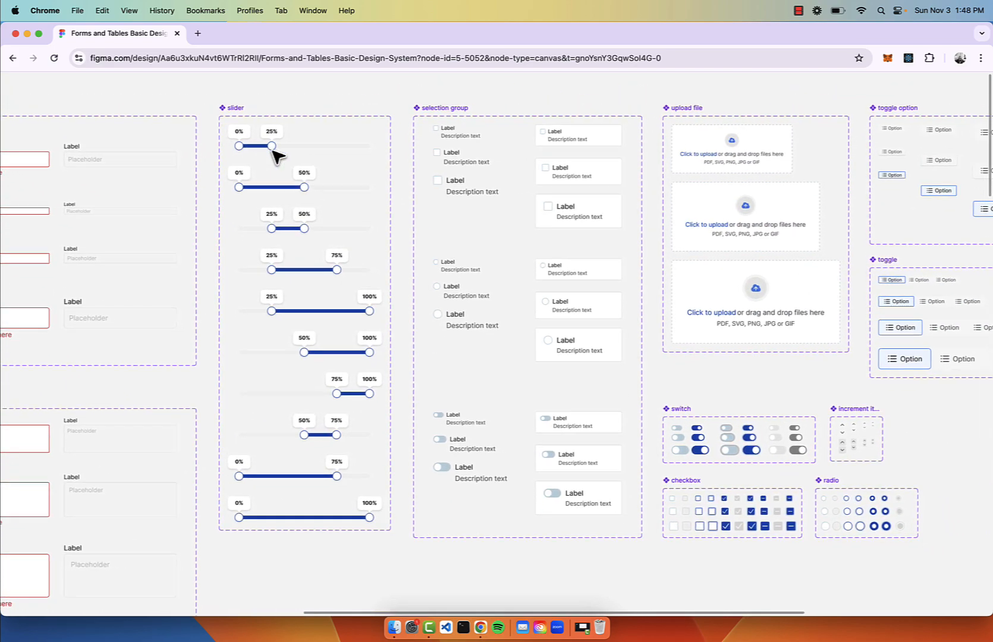
pyautogui.hscroll(10, 275, 156)
pyautogui.scroll(-3, 531, 202)
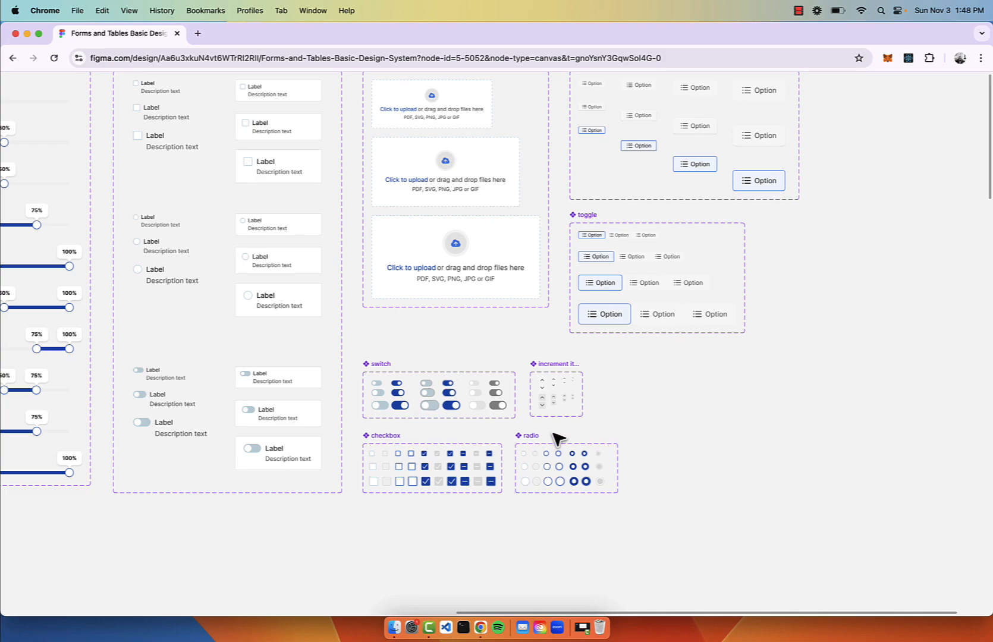
pyautogui.scroll(5, 574, 384)
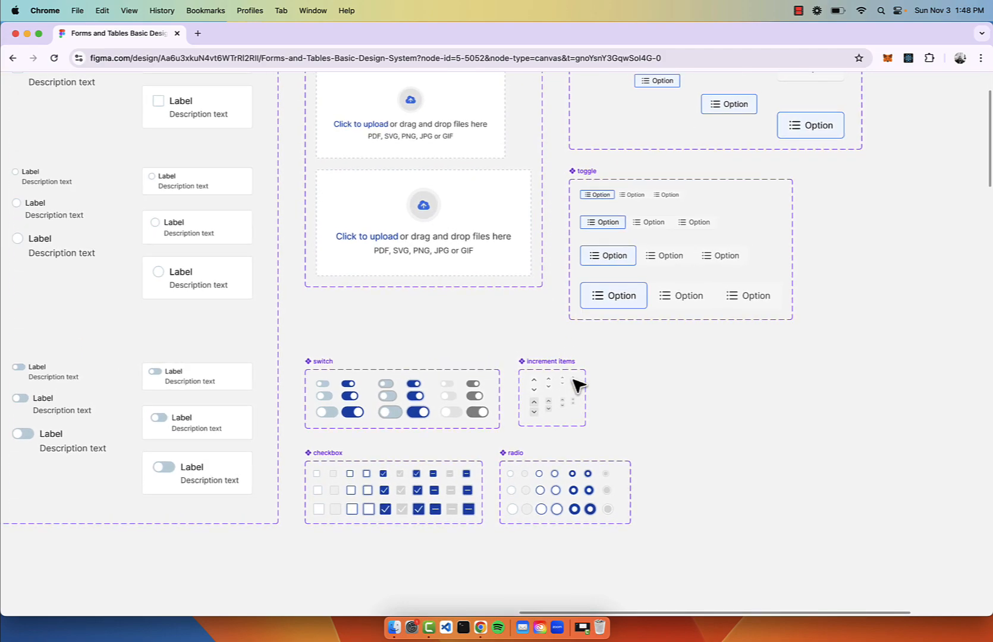
pyautogui.scroll(5, 574, 381)
pyautogui.hscroll(3, 574, 380)
pyautogui.scroll(-5, 563, 301)
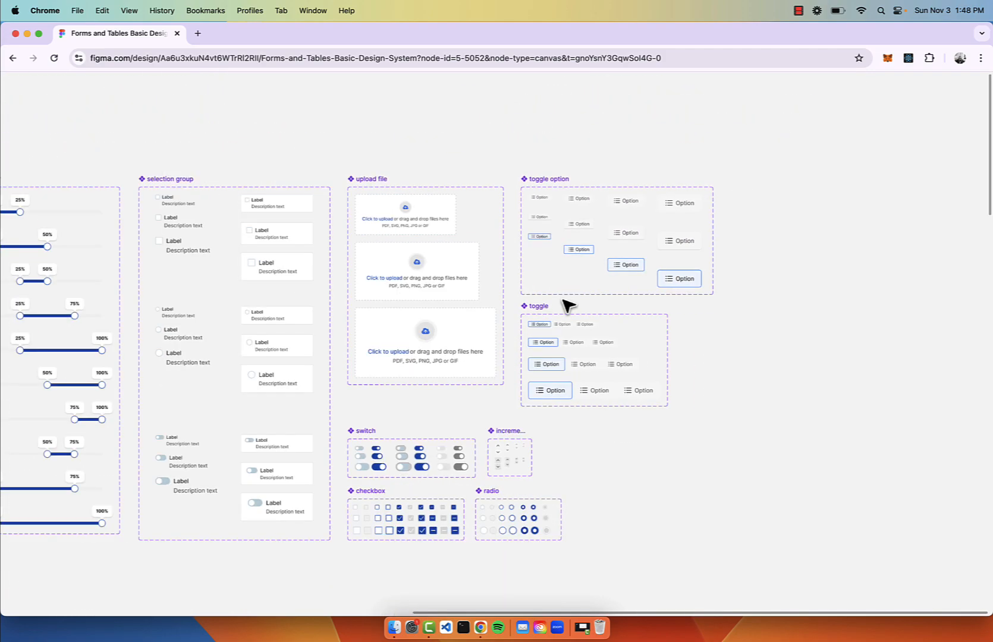
pyautogui.scroll(-8, 563, 301)
pyautogui.hscroll(-5, 563, 301)
pyautogui.hscroll(-6, 565, 304)
pyautogui.scroll(-2, 565, 304)
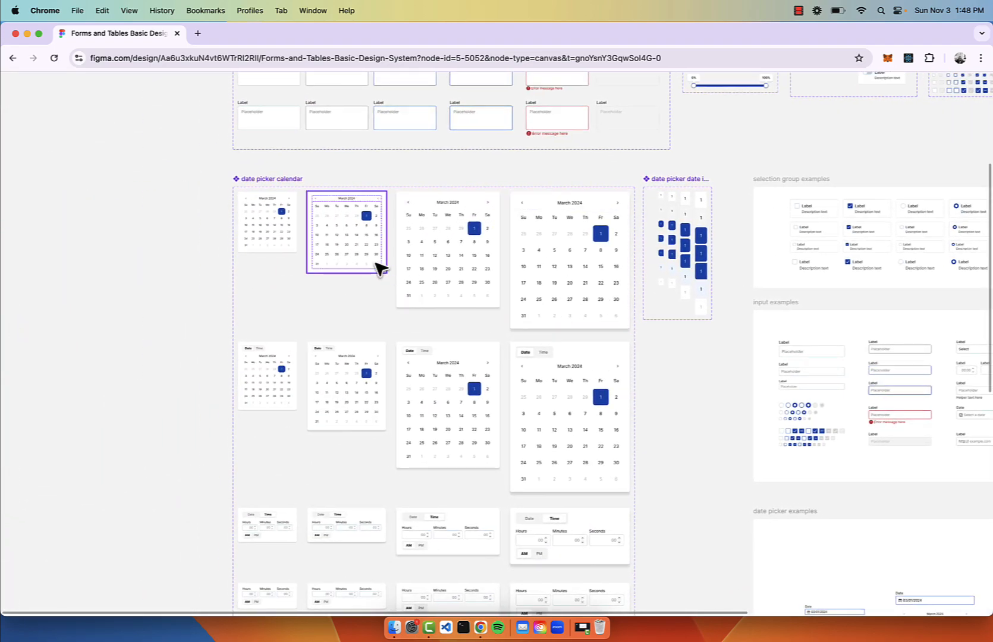
pyautogui.scroll(3, 277, 243)
pyautogui.scroll(-10, 277, 243)
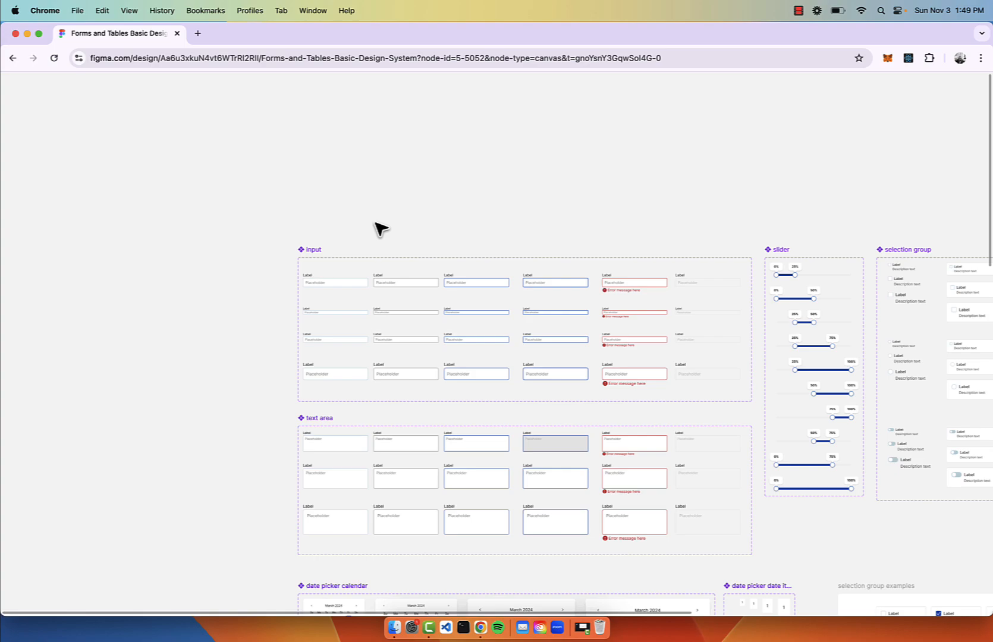
# Show the editor interface and place an instance of the default md input in the empty space above the input component set.
pyautogui.press('super+backslash')
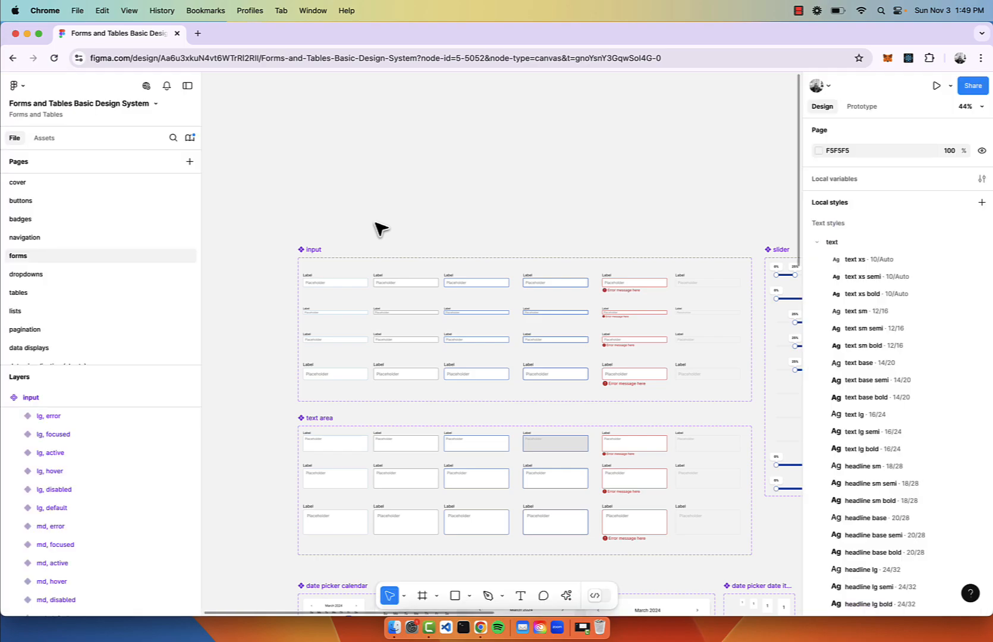
pyautogui.moveTo(348, 284); pyautogui.dragTo(435, 211)
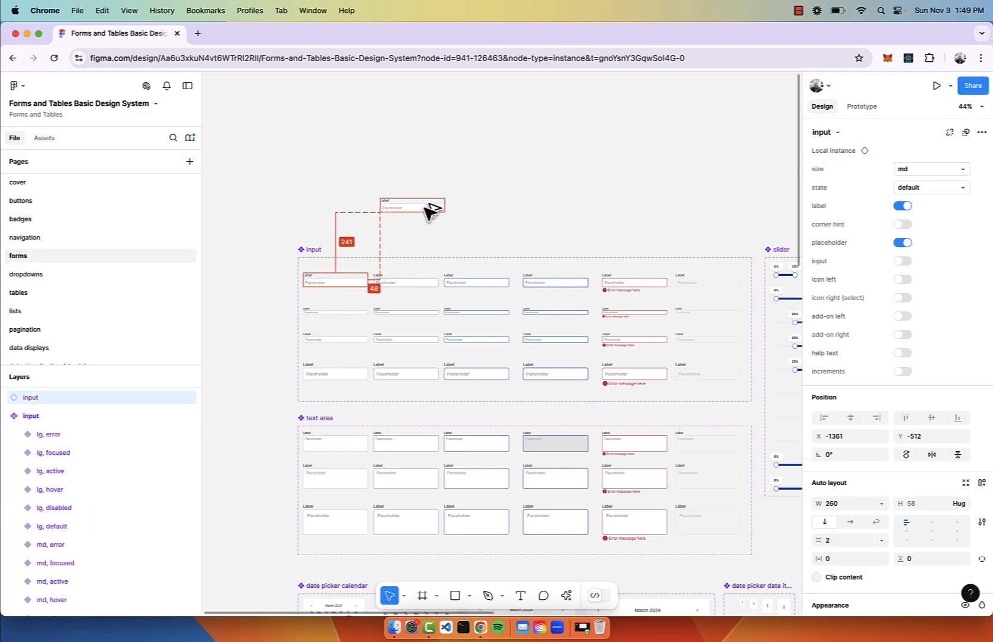
pyautogui.scroll(5, 431, 212)
pyautogui.scroll(5, 427, 211)
pyautogui.click(461, 165)
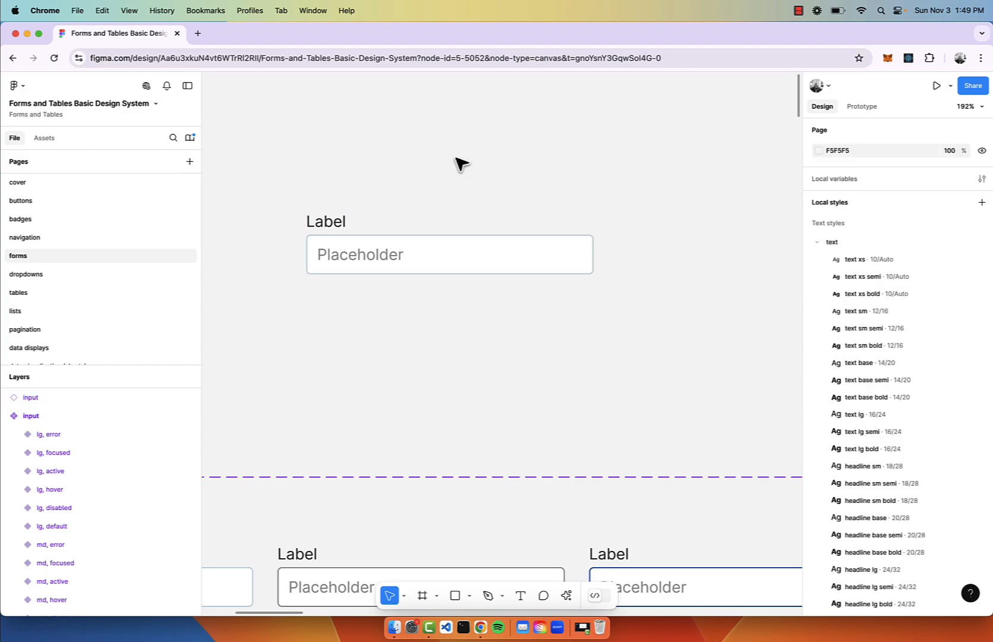
# Add a second input instance from the local forms assets below the first one and delete it again.
pyautogui.click(45, 138)
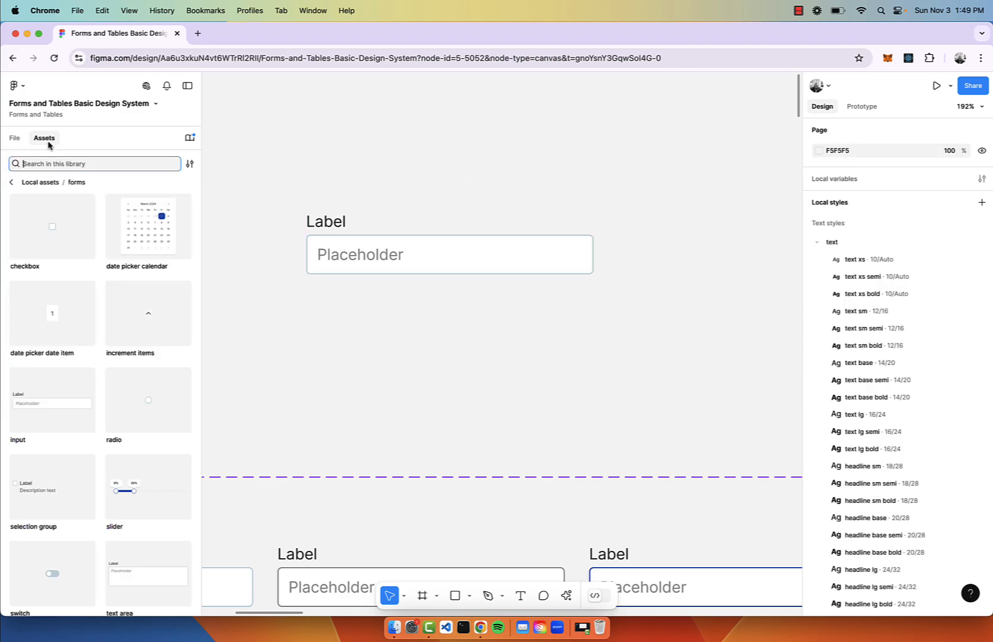
pyautogui.click(8, 185)
pyautogui.click(69, 439)
pyautogui.moveTo(57, 421); pyautogui.dragTo(543, 417)
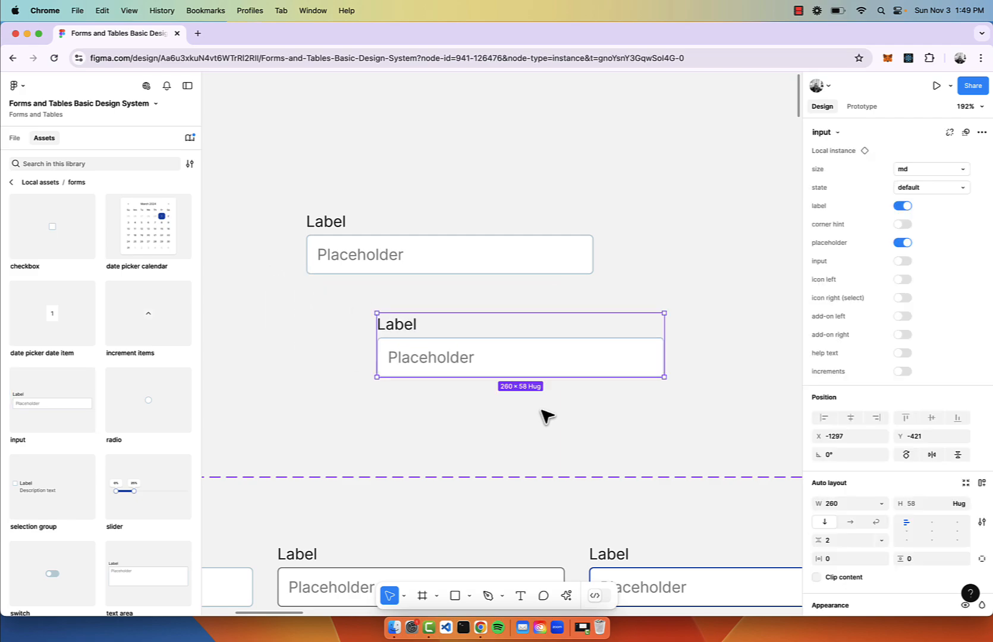
pyautogui.click(670, 231)
pyautogui.click(604, 369)
pyautogui.press('Delete')
# Move the input instance to X -1330, Y -516, and give it input text with a left icon instead of the placeholder.
pyautogui.moveTo(501, 269); pyautogui.dragTo(535, 267)
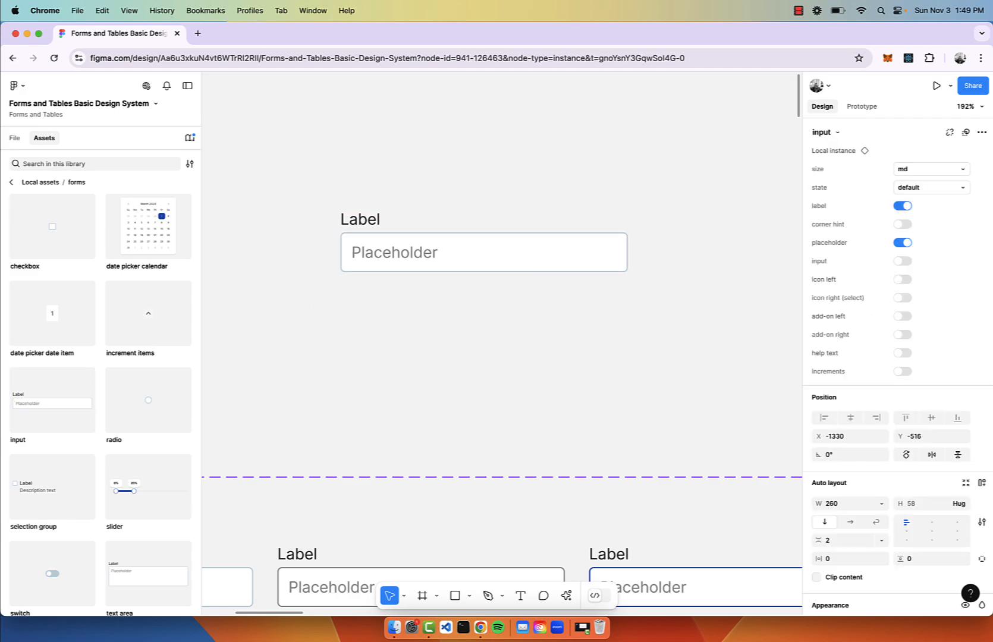
pyautogui.click(903, 243)
pyautogui.click(905, 263)
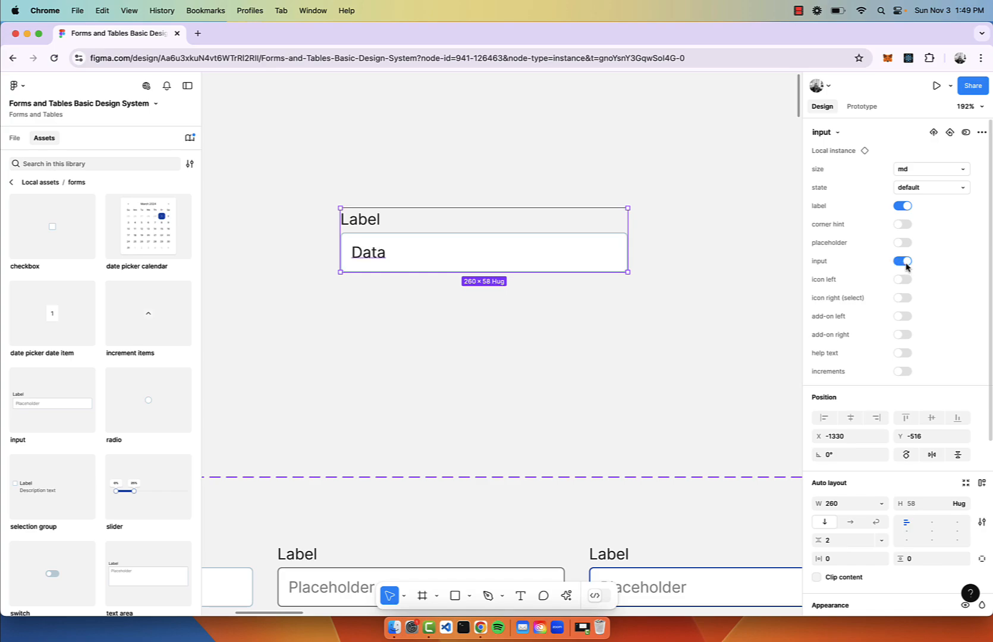
pyautogui.click(905, 262)
pyautogui.click(906, 280)
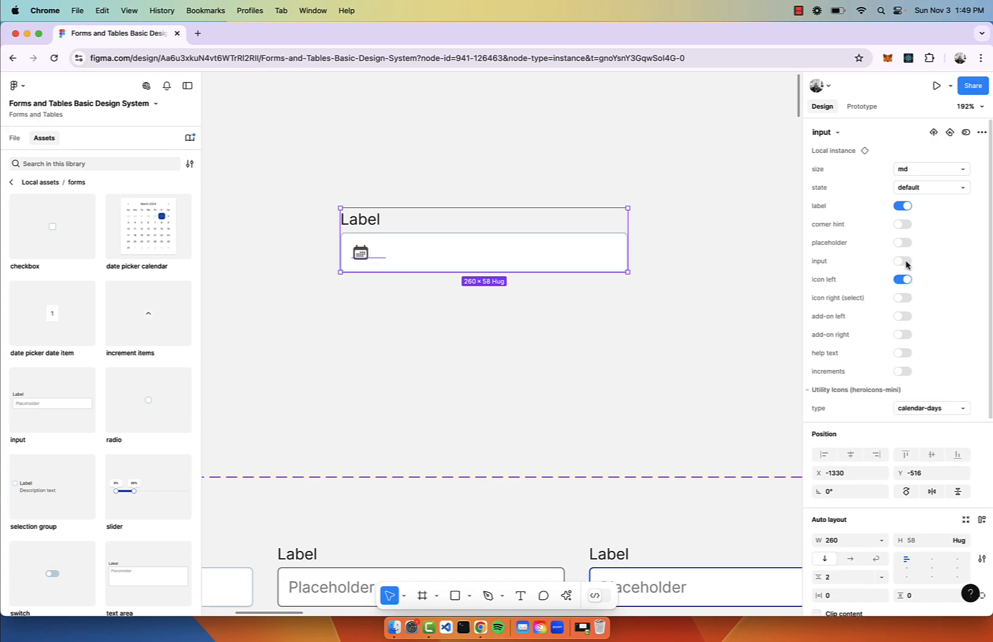
pyautogui.click(905, 262)
# Preview the right icon, add-ons, help text and increments one at a time, switching each off again, and browse the left icon's types.
pyautogui.click(903, 298)
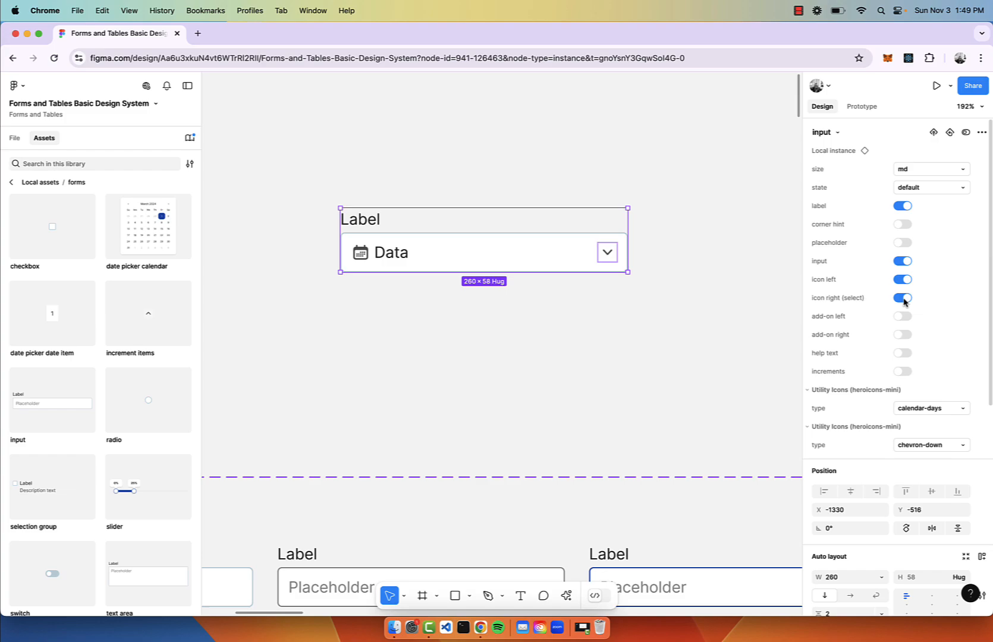
pyautogui.click(903, 298)
pyautogui.click(904, 318)
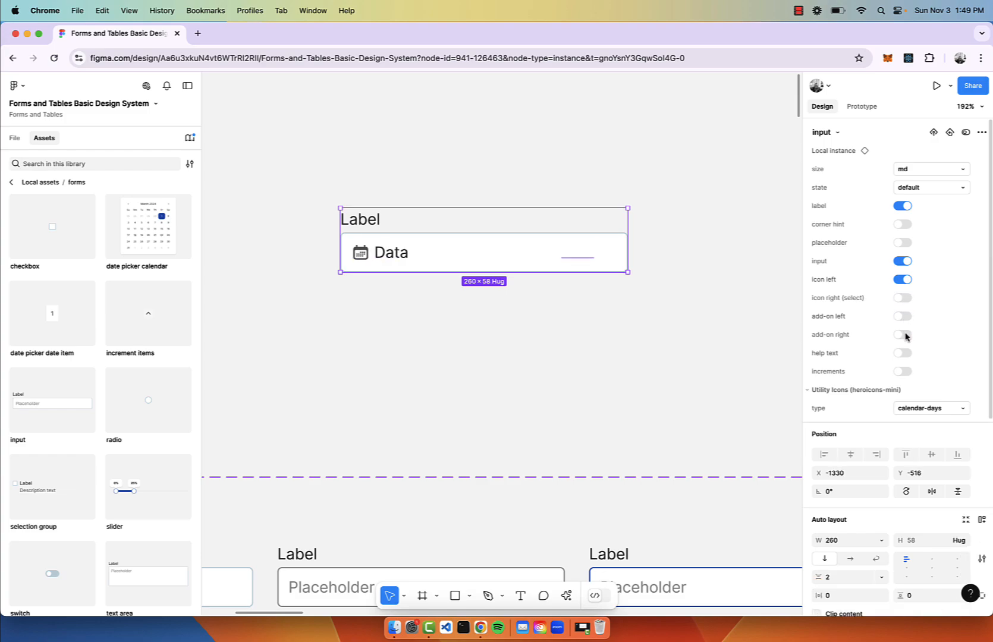
pyautogui.click(904, 335)
pyautogui.click(904, 336)
pyautogui.click(903, 354)
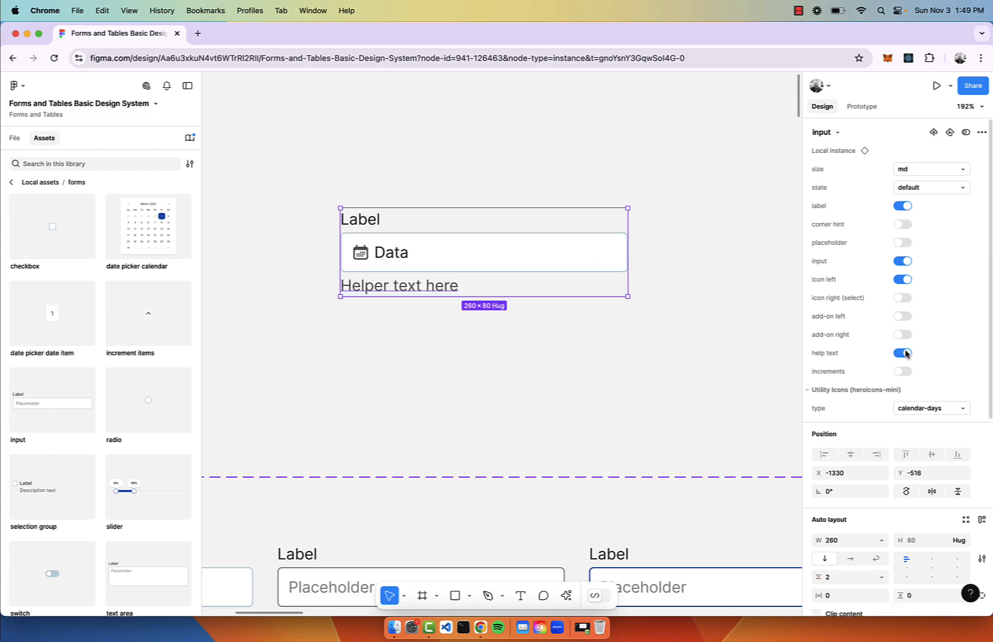
pyautogui.click(903, 353)
pyautogui.click(904, 372)
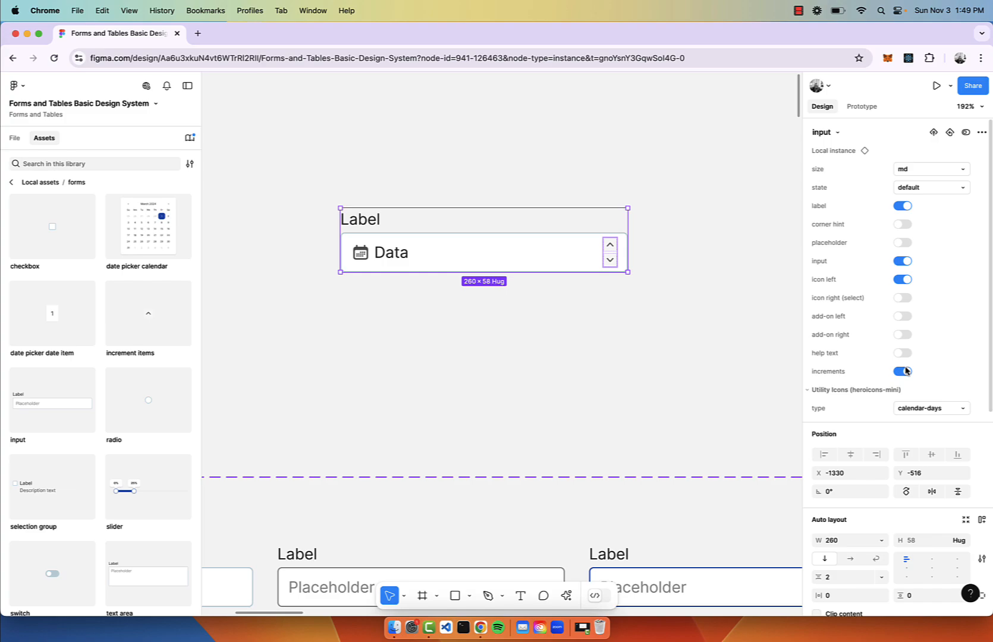
pyautogui.click(904, 371)
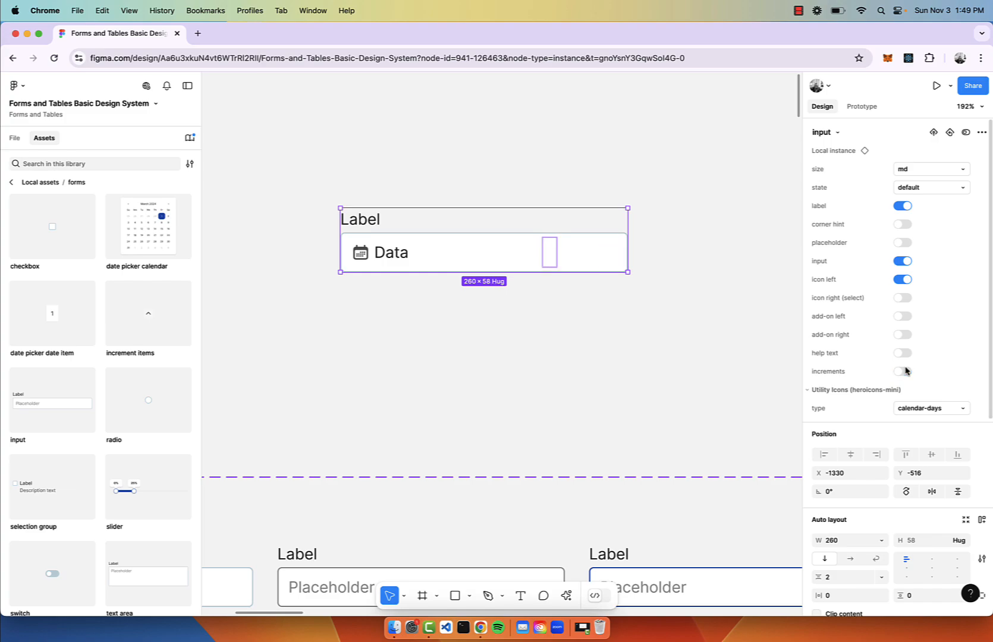
pyautogui.click(918, 412)
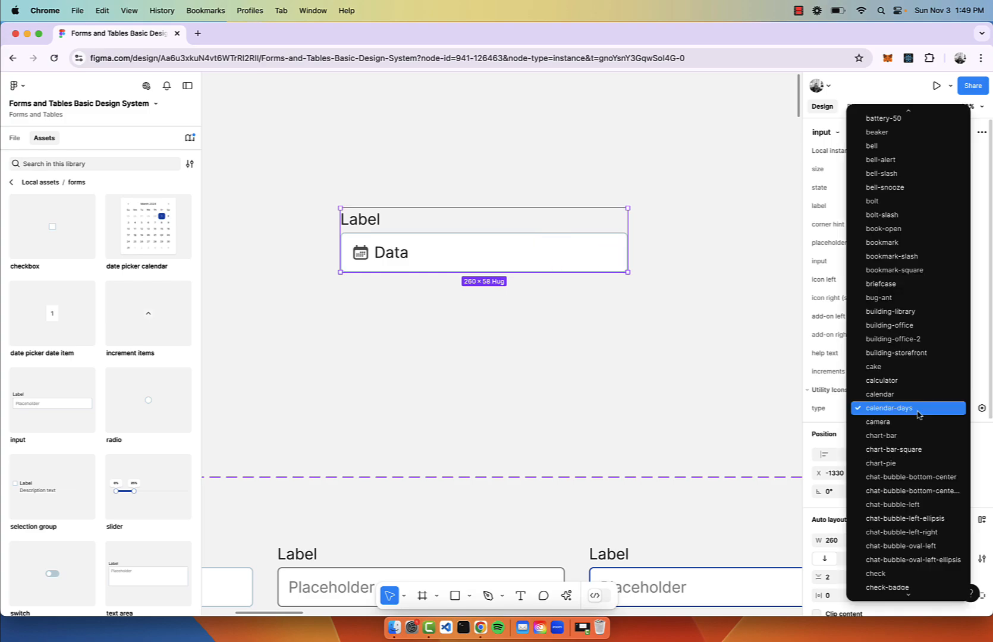
pyautogui.click(612, 299)
# Set the input instance's state to hover and view it deselected.
pyautogui.click(919, 188)
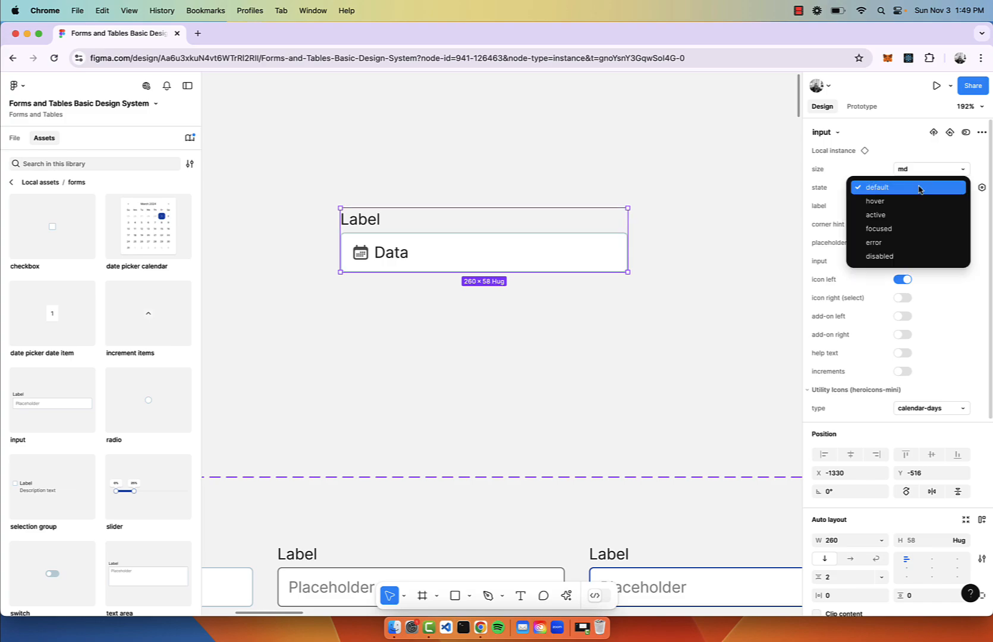
pyautogui.click(920, 201)
pyautogui.click(705, 326)
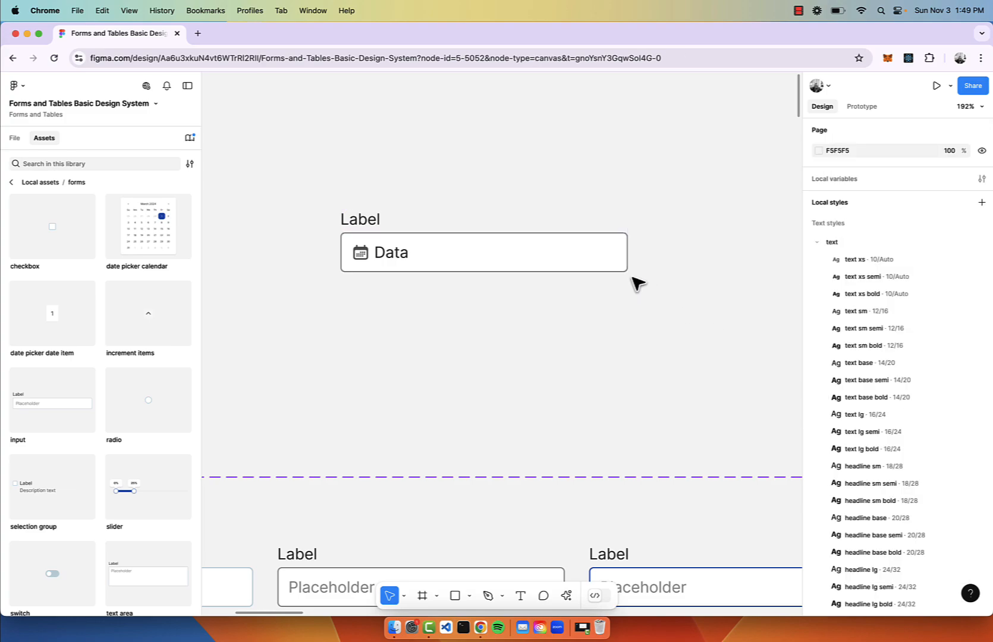
pyautogui.click(616, 260)
# Change the input instance's state to active and view it without the selection outline.
pyautogui.click(919, 188)
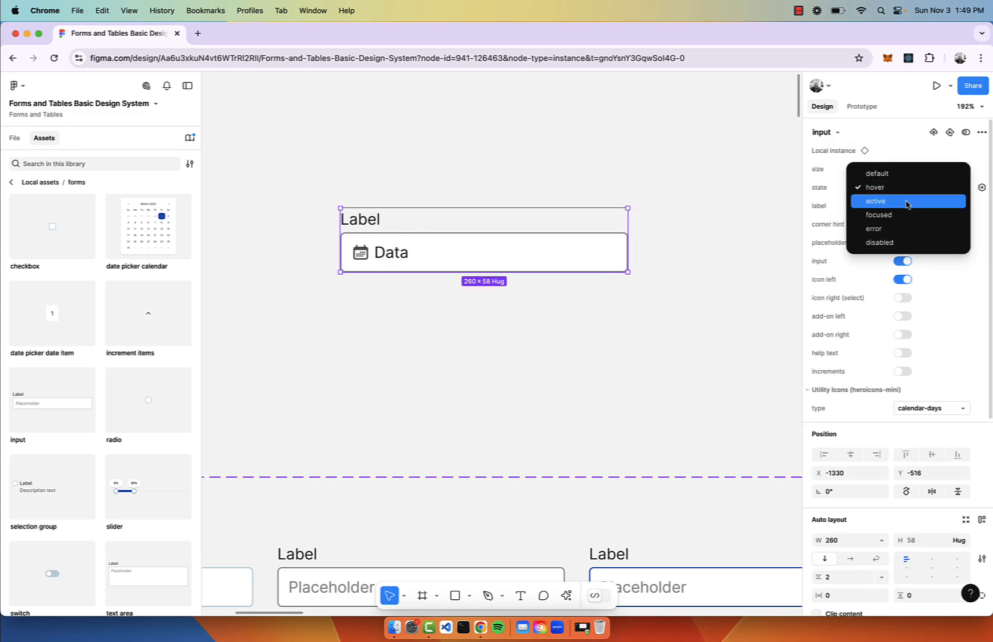
pyautogui.click(920, 201)
pyautogui.click(734, 314)
pyautogui.click(622, 261)
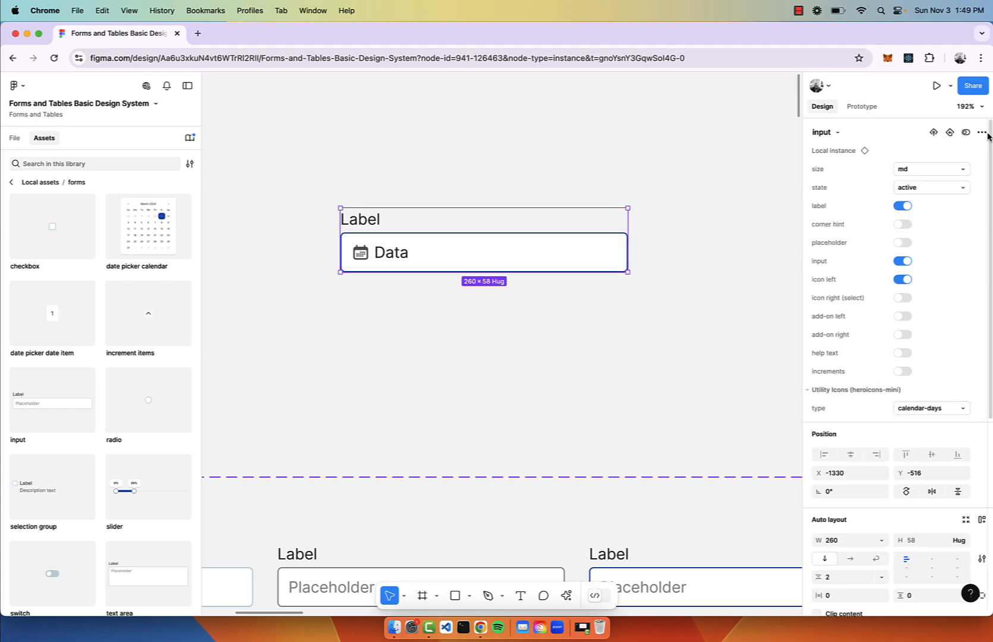
# Switch the input instance to the focused state and check its look while deselected.
pyautogui.click(948, 189)
pyautogui.click(939, 203)
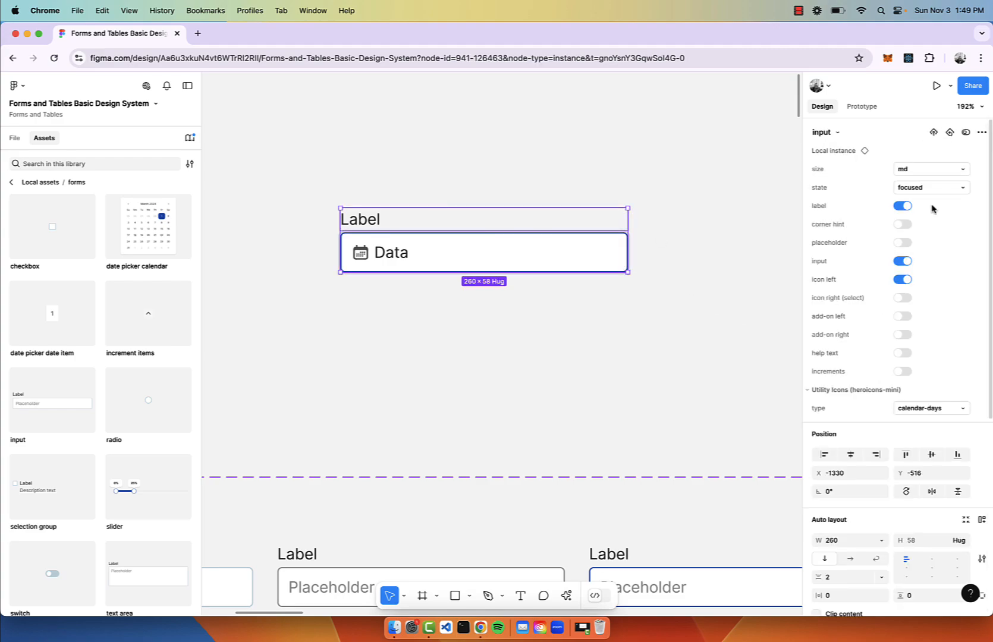
pyautogui.click(721, 316)
pyautogui.click(614, 257)
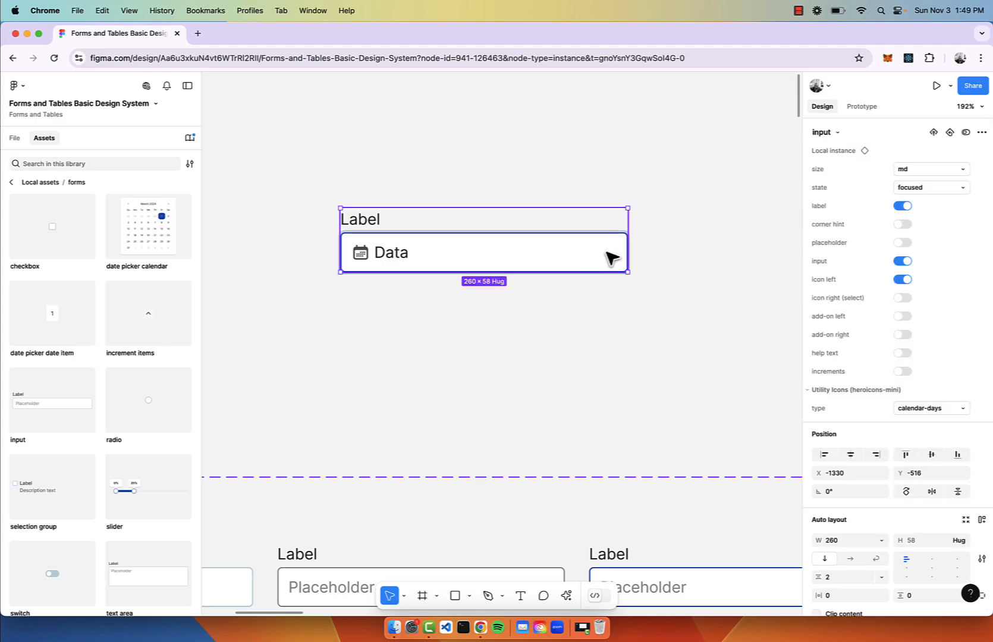
# Set the input instance's state to error and toggle its error message off and on.
pyautogui.click(922, 189)
pyautogui.click(921, 202)
pyautogui.click(670, 315)
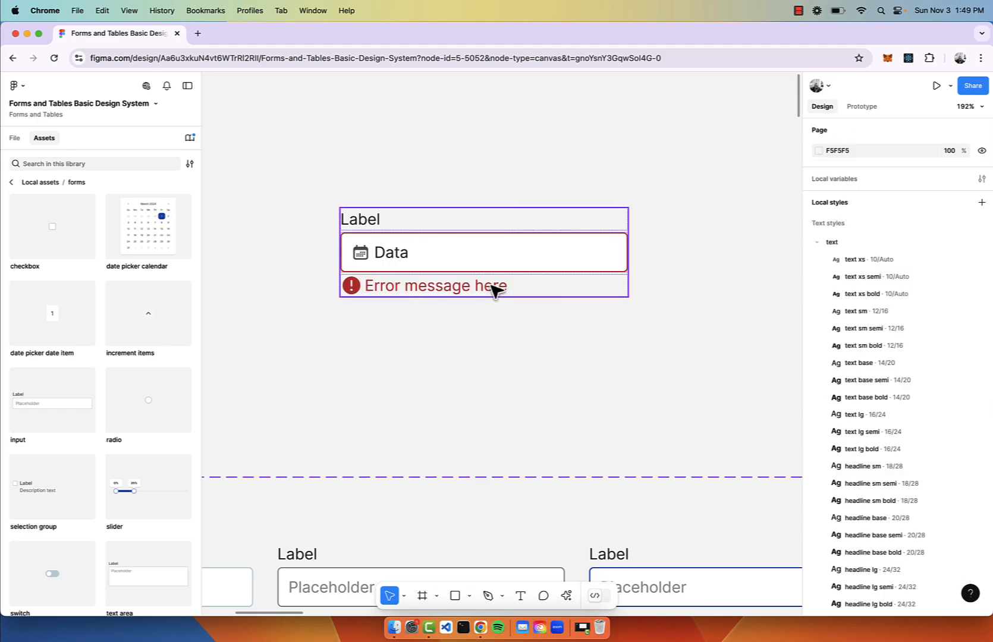
pyautogui.click(492, 262)
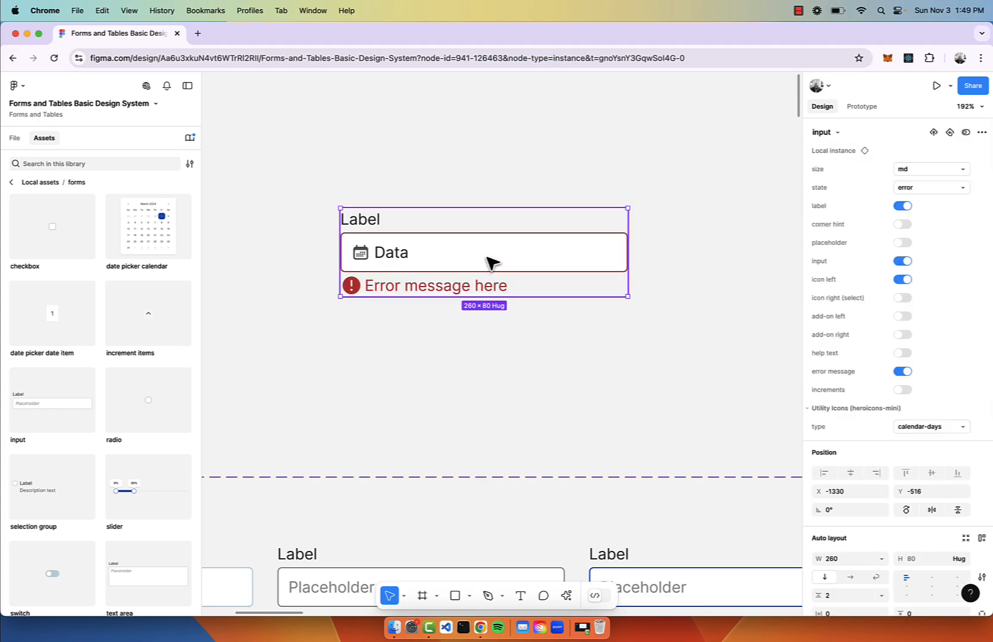
pyautogui.click(902, 372)
pyautogui.click(902, 372)
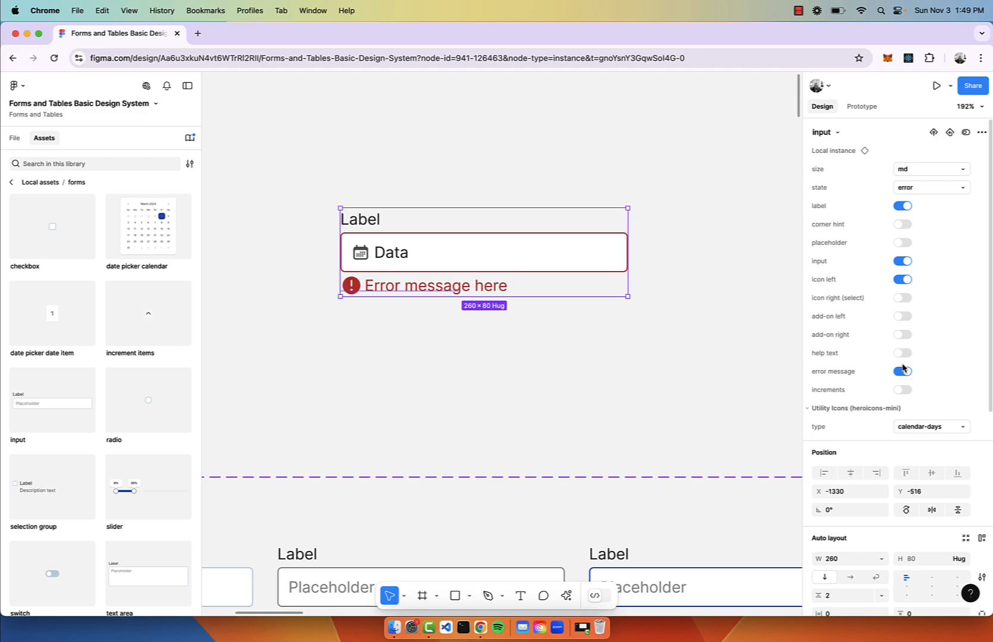
# Set the input instance's state to disabled and check how it looks deselected.
pyautogui.click(940, 187)
pyautogui.click(935, 202)
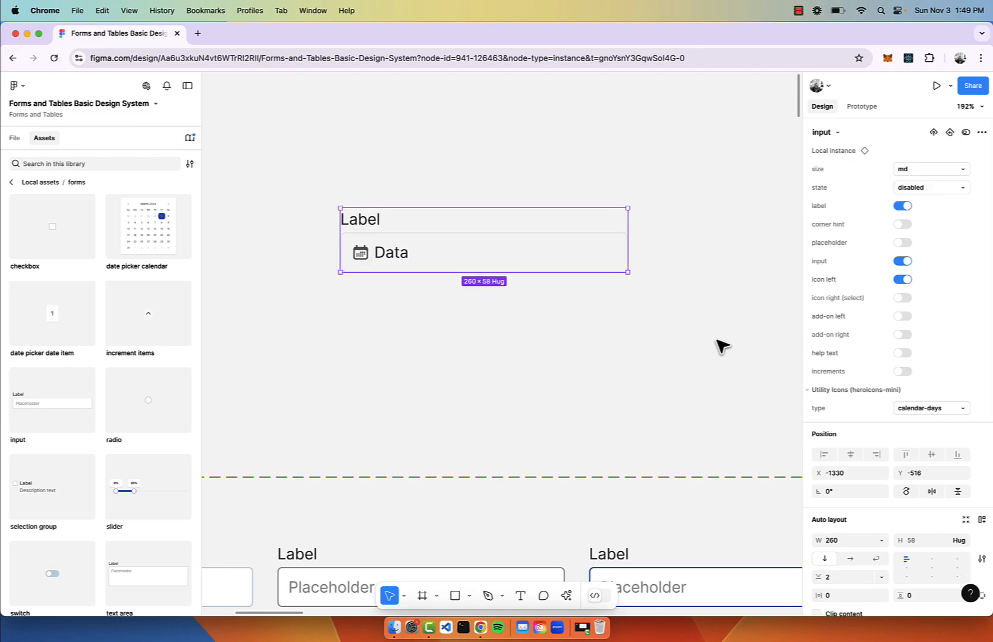
pyautogui.click(720, 346)
pyautogui.click(572, 259)
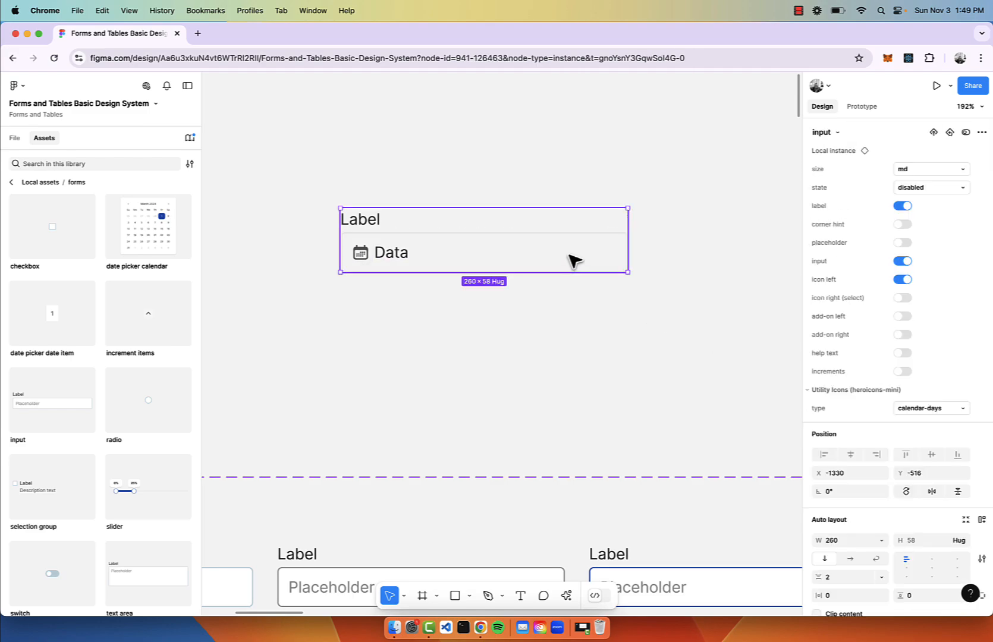
# Return the input instance to the default state and hide its left icon.
pyautogui.click(930, 189)
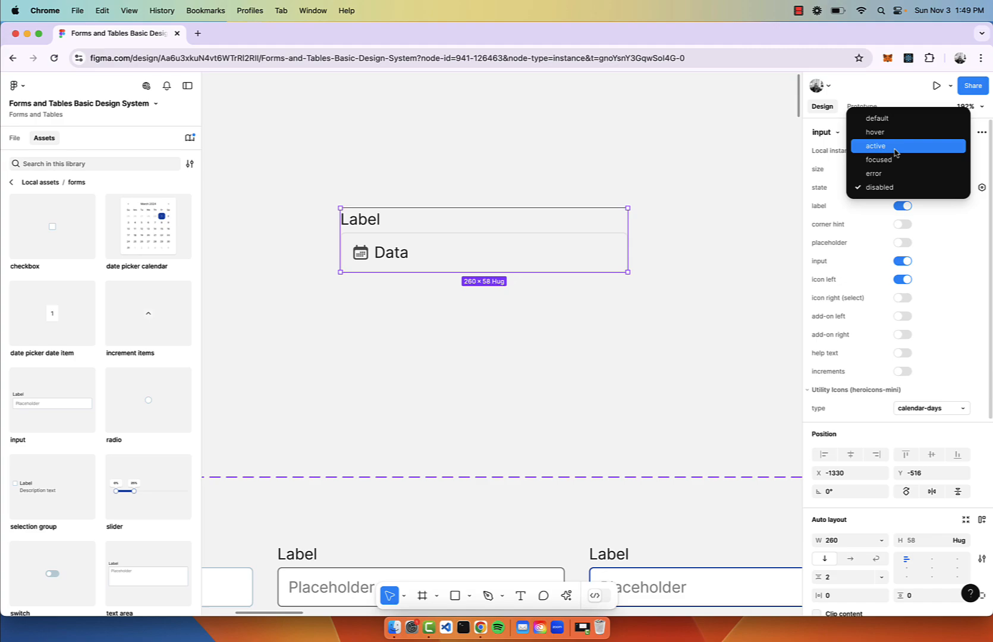
pyautogui.click(893, 120)
pyautogui.click(681, 310)
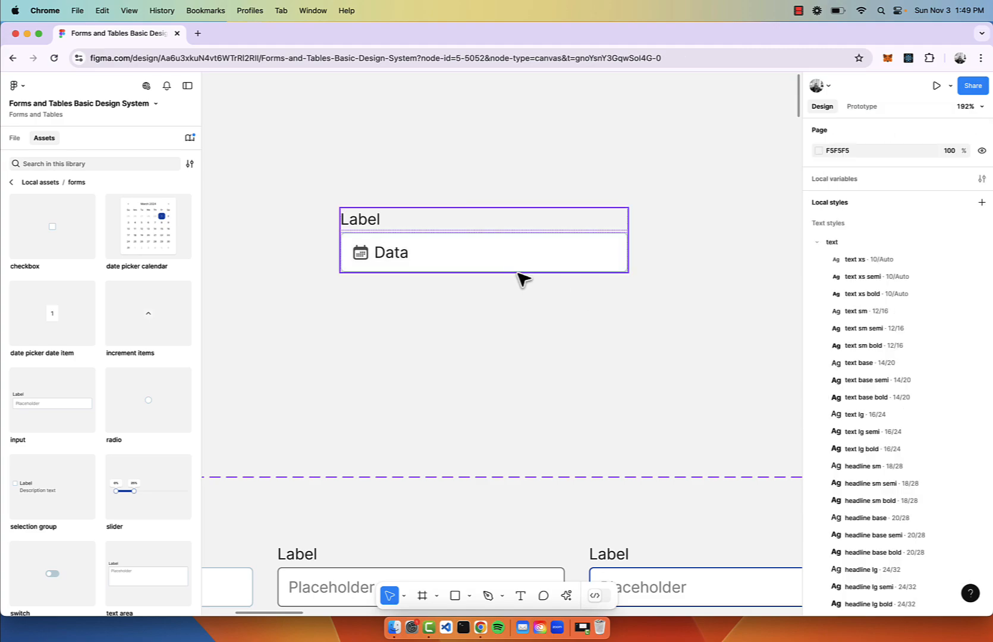
pyautogui.click(519, 267)
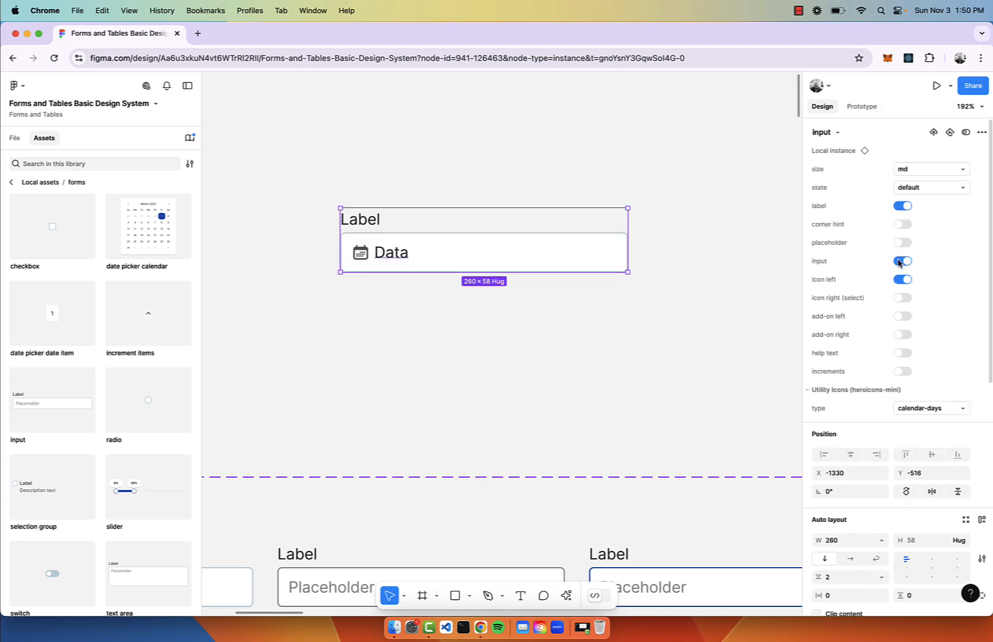
pyautogui.click(901, 280)
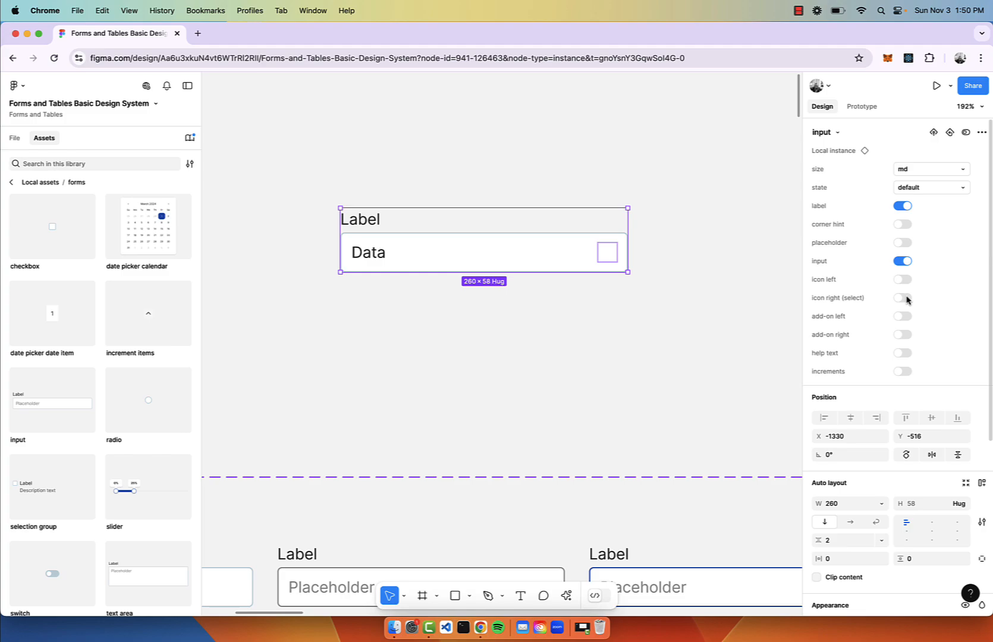
# Show the input instance's right select icon and change its text to "Select".
pyautogui.click(904, 297)
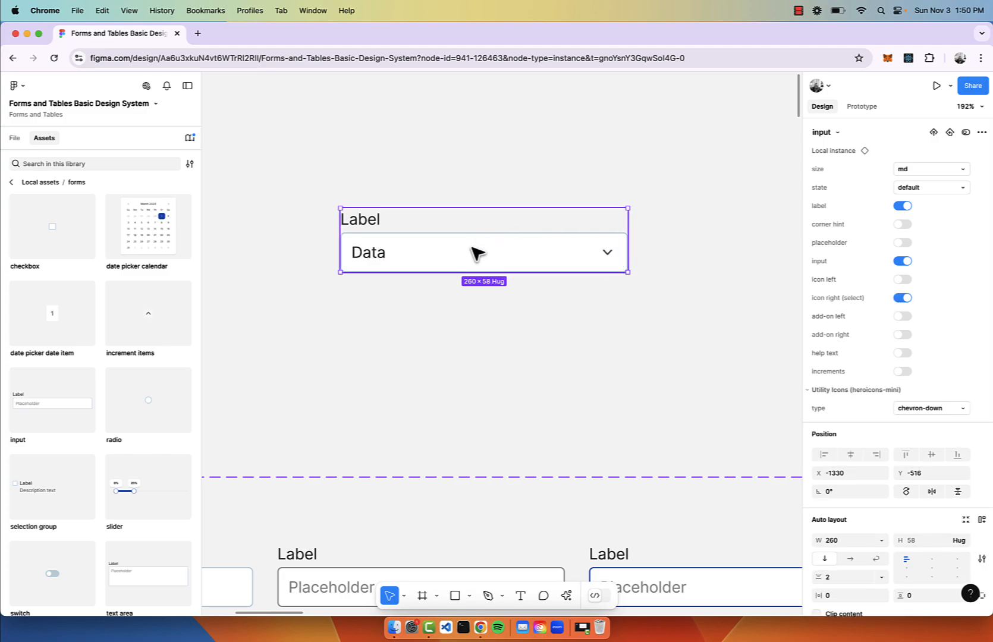
pyautogui.doubleClick(378, 262)
pyautogui.doubleClick(378, 262)
pyautogui.doubleClick(379, 262)
pyautogui.write('S')
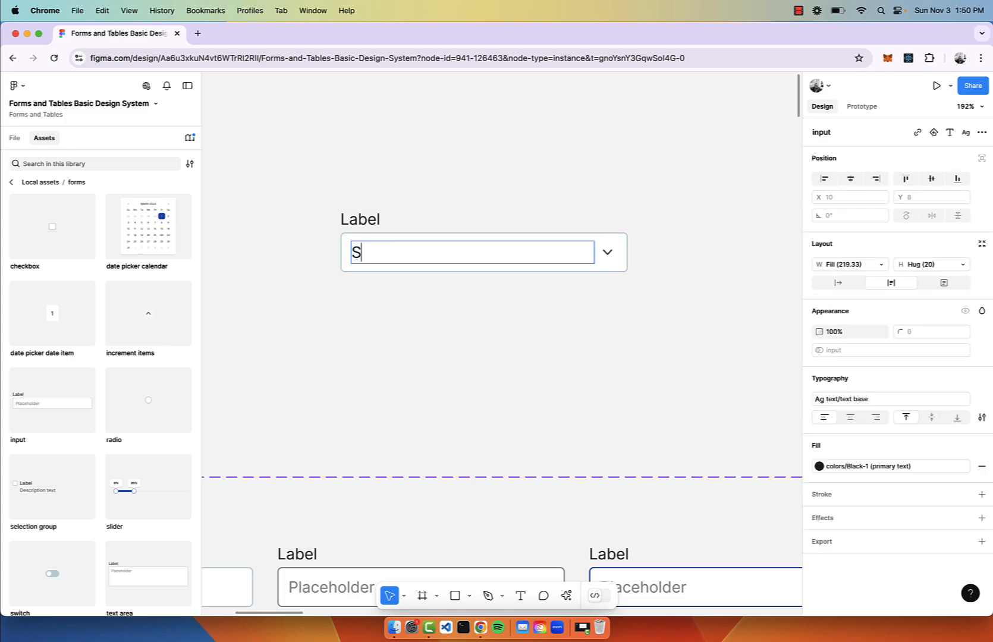
pyautogui.write('elect')
pyautogui.press('Escape')
pyautogui.press('Escape')
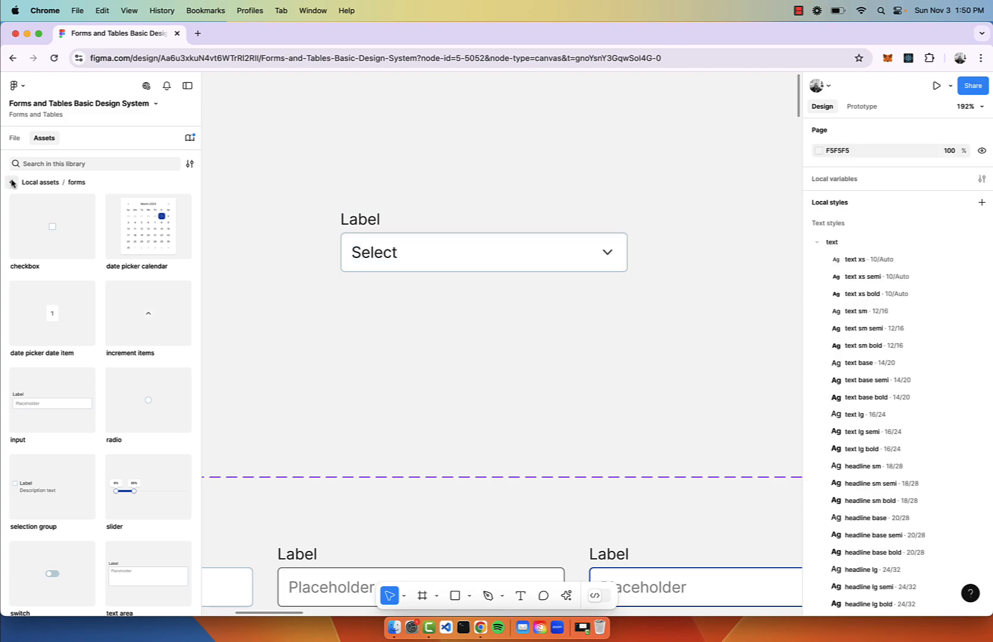
# Place a selection menu from the dropdowns assets directly below the input and widen it to 260 to match.
pyautogui.click(12, 184)
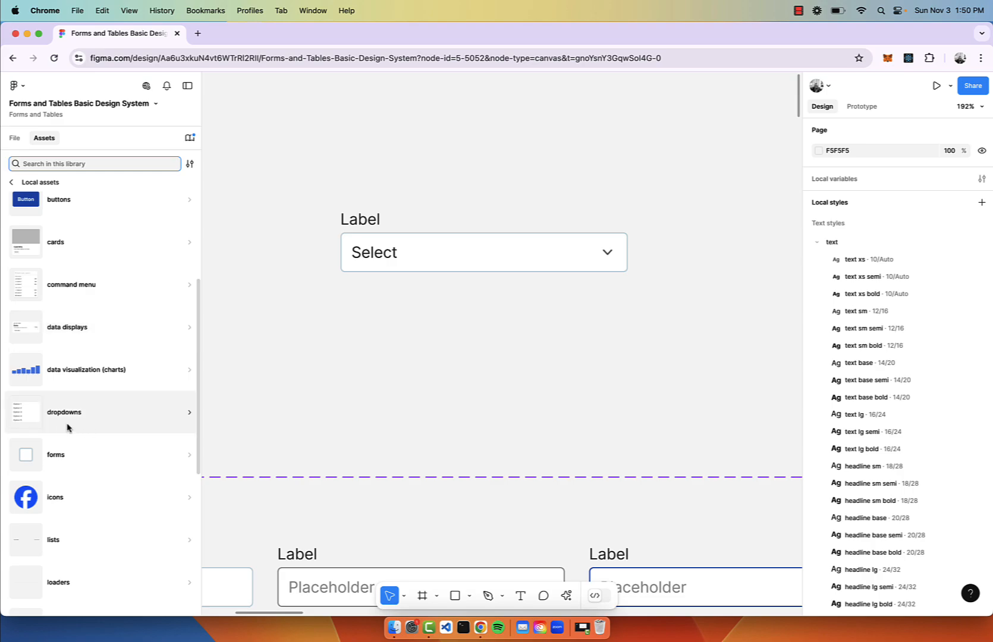
pyautogui.click(47, 418)
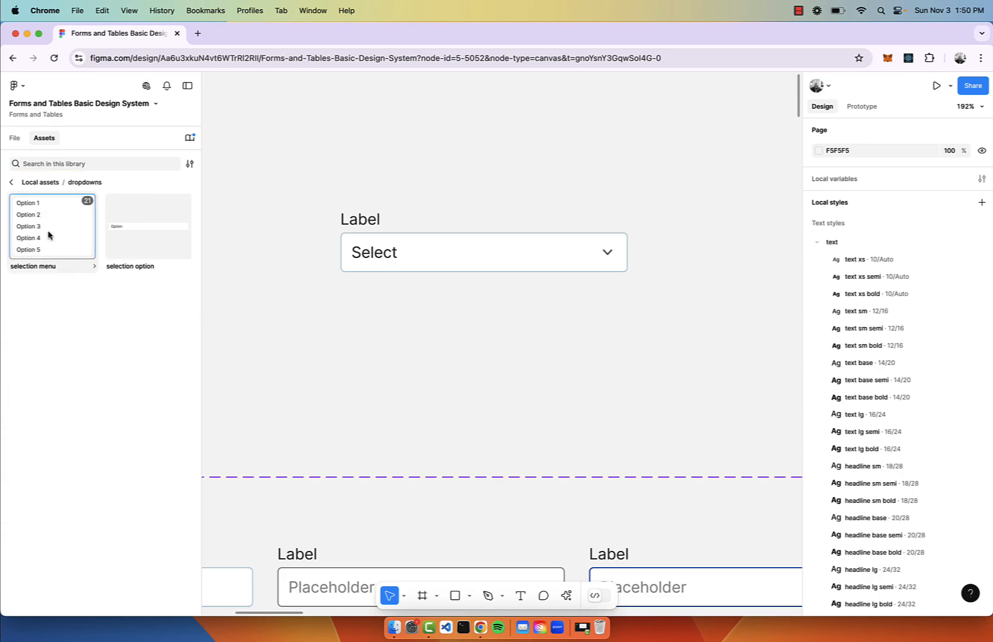
pyautogui.moveTo(49, 235); pyautogui.dragTo(444, 350)
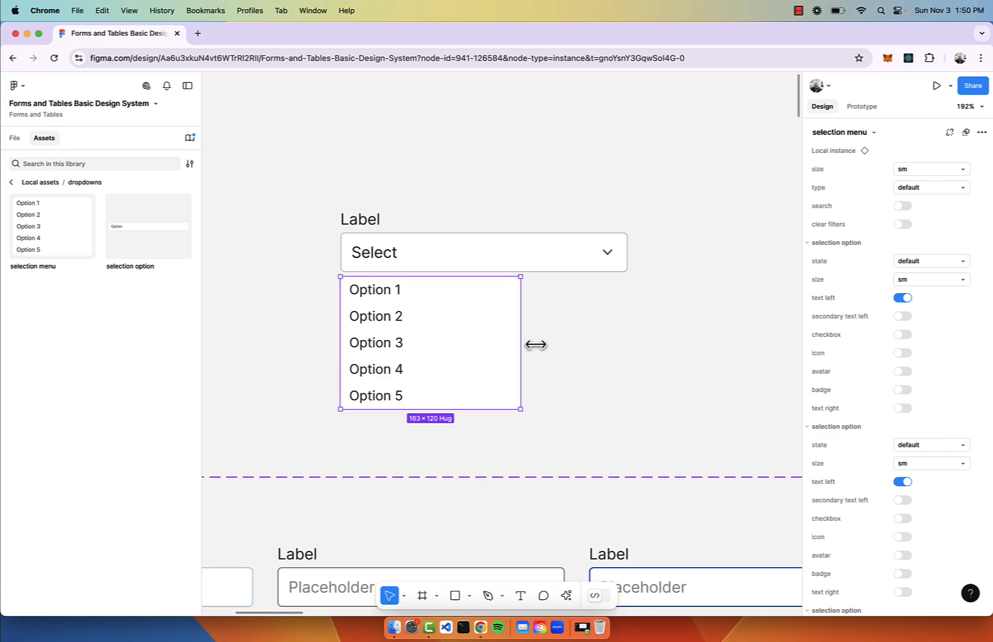
pyautogui.moveTo(536, 344); pyautogui.dragTo(627, 339)
pyautogui.click(590, 119)
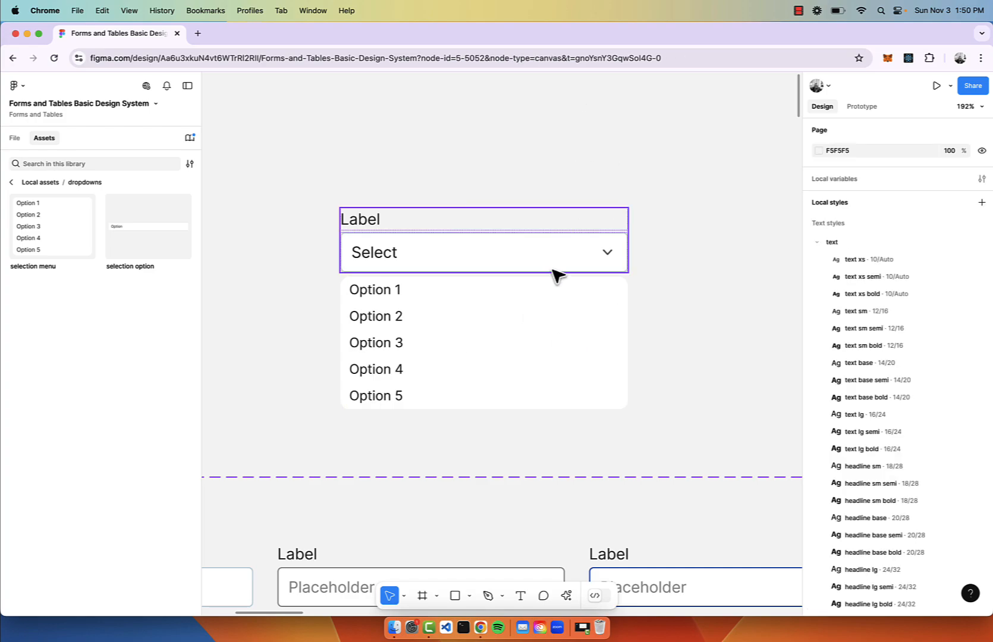
# Set the input instance's state to active and change its right icon to chevron-up.
pyautogui.click(555, 273)
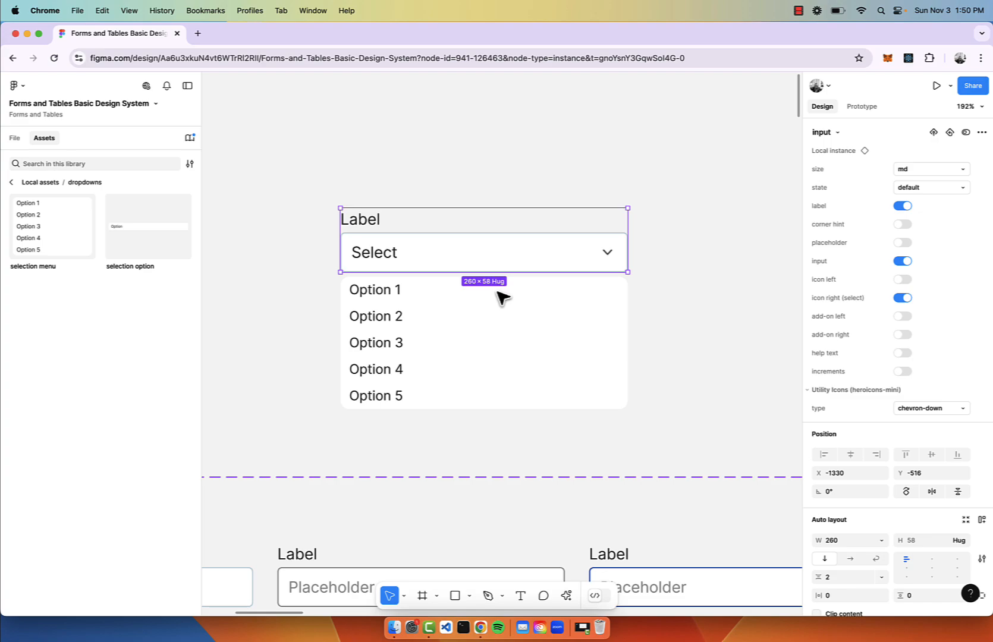
pyautogui.click(910, 188)
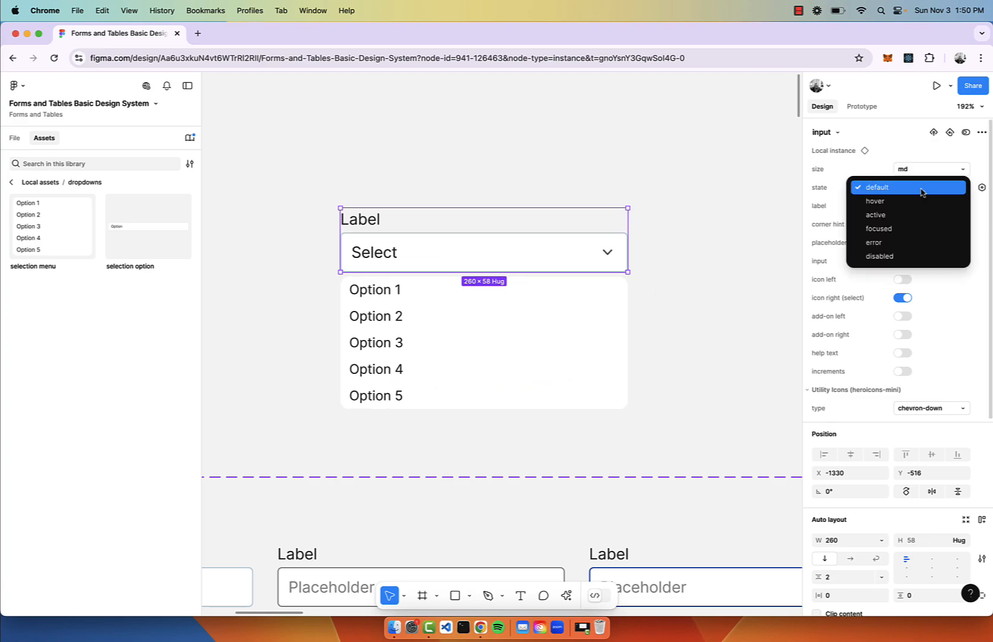
pyautogui.click(915, 215)
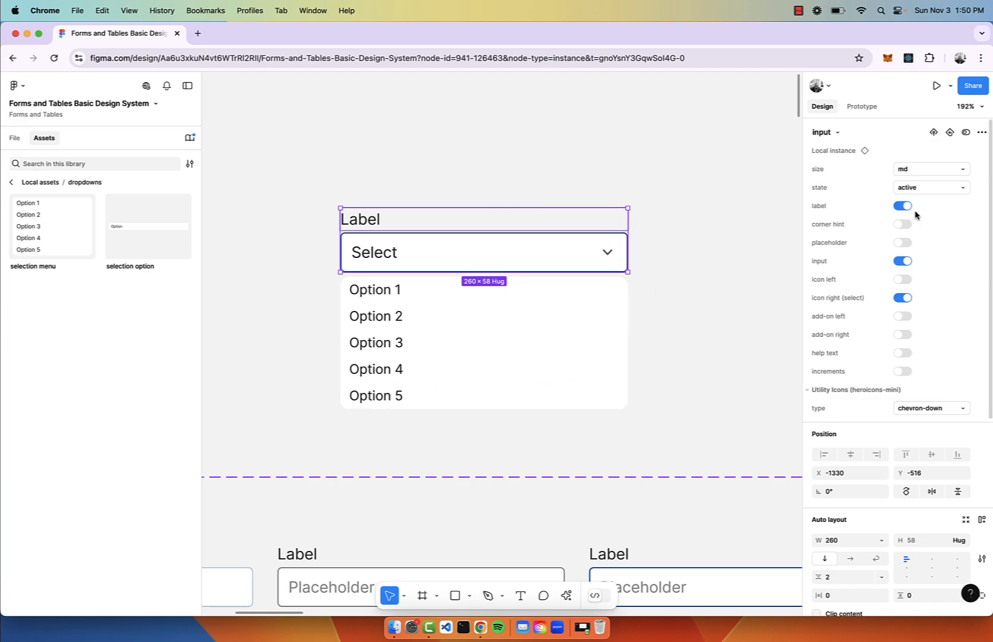
pyautogui.doubleClick(611, 258)
pyautogui.click(610, 256)
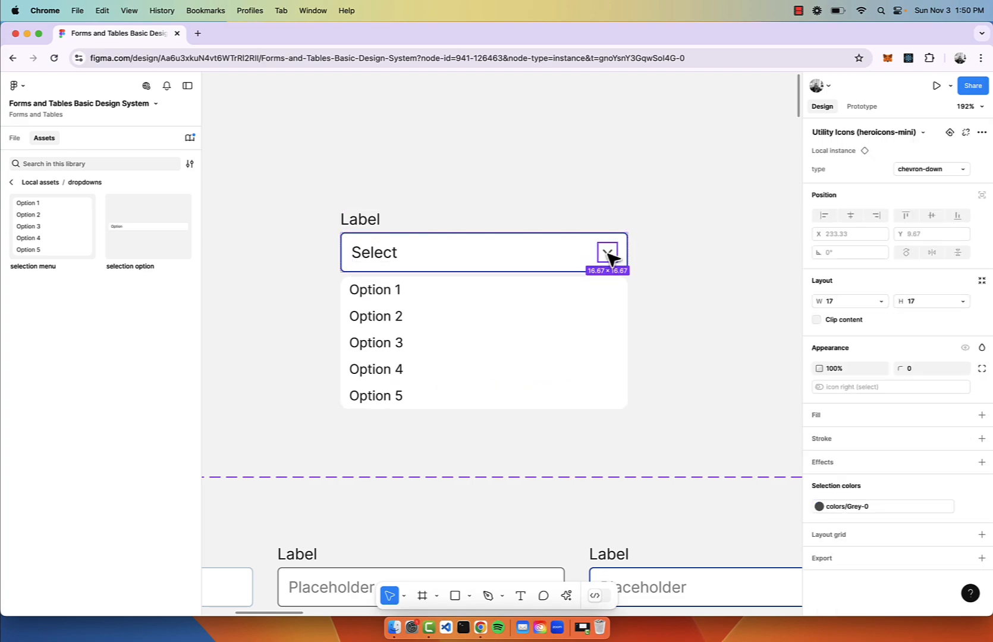
pyautogui.click(942, 170)
pyautogui.click(937, 210)
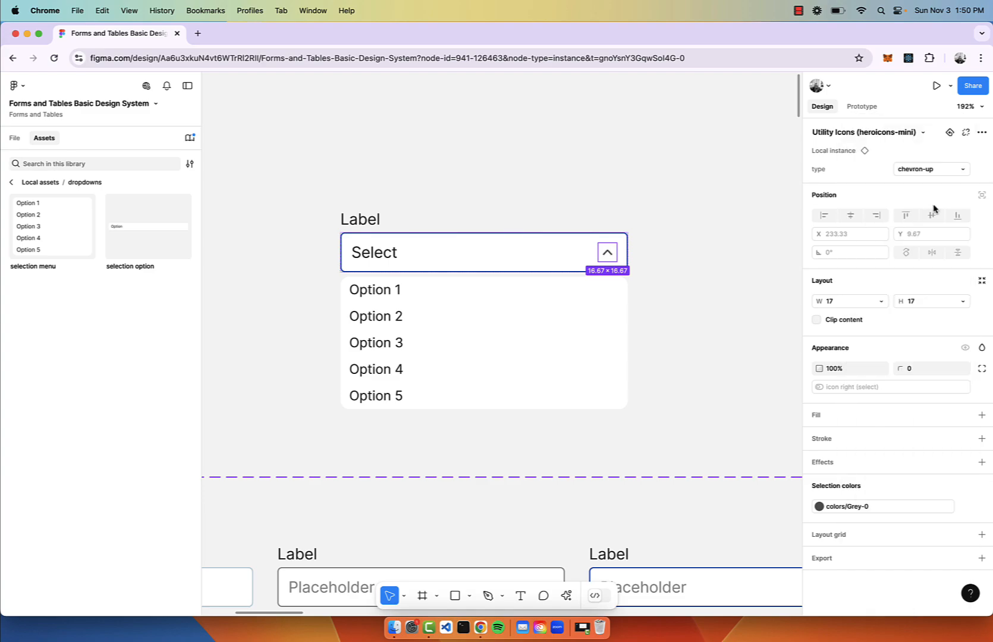
pyautogui.click(635, 268)
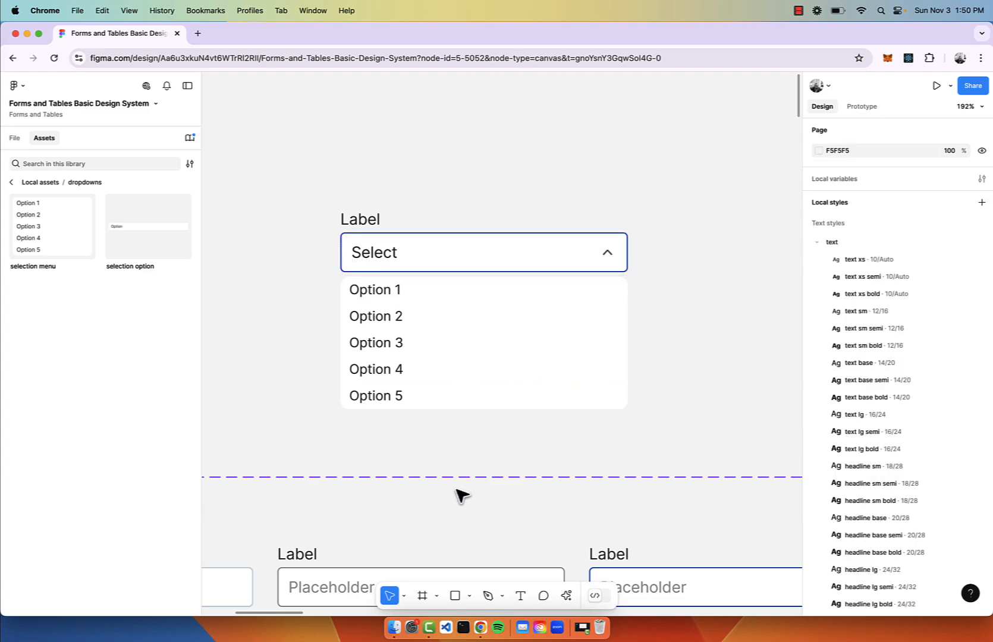
# Give the selection menu a stroke in the Grey-4 (border) library color and check it deselected.
pyautogui.click(466, 377)
pyautogui.scroll(-5, 934, 488)
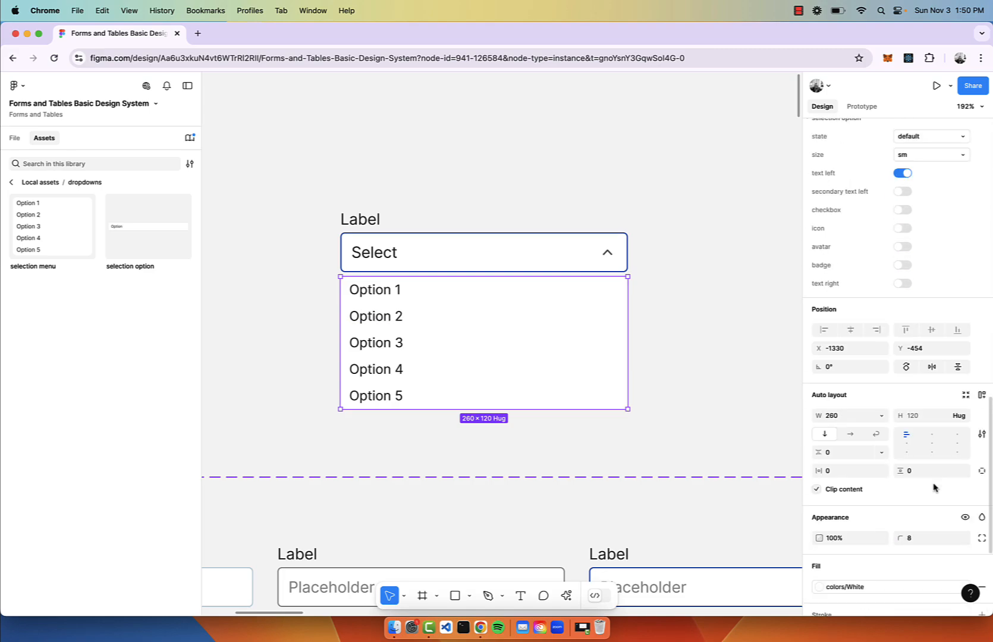
pyautogui.scroll(-3, 933, 487)
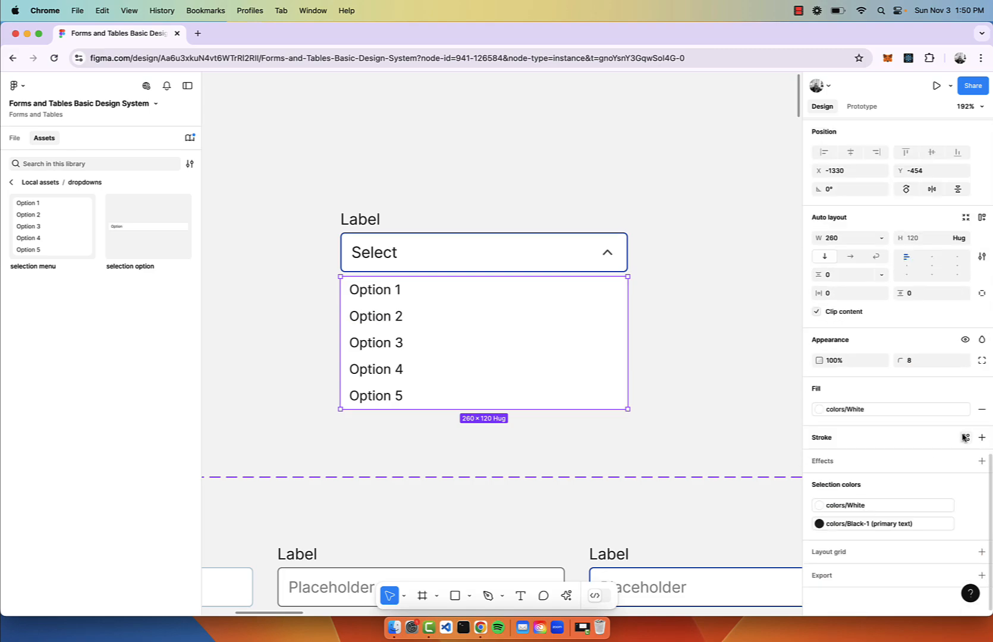
pyautogui.click(964, 437)
pyautogui.scroll(-5, 738, 550)
pyautogui.scroll(4, 738, 550)
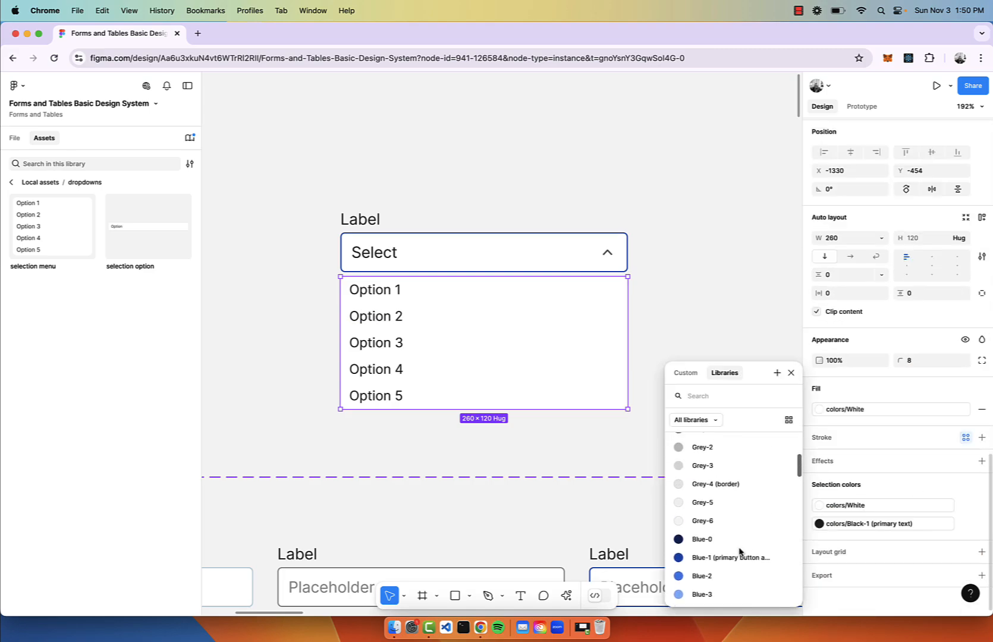
pyautogui.click(747, 488)
pyautogui.click(708, 330)
pyautogui.scroll(-2, 495, 495)
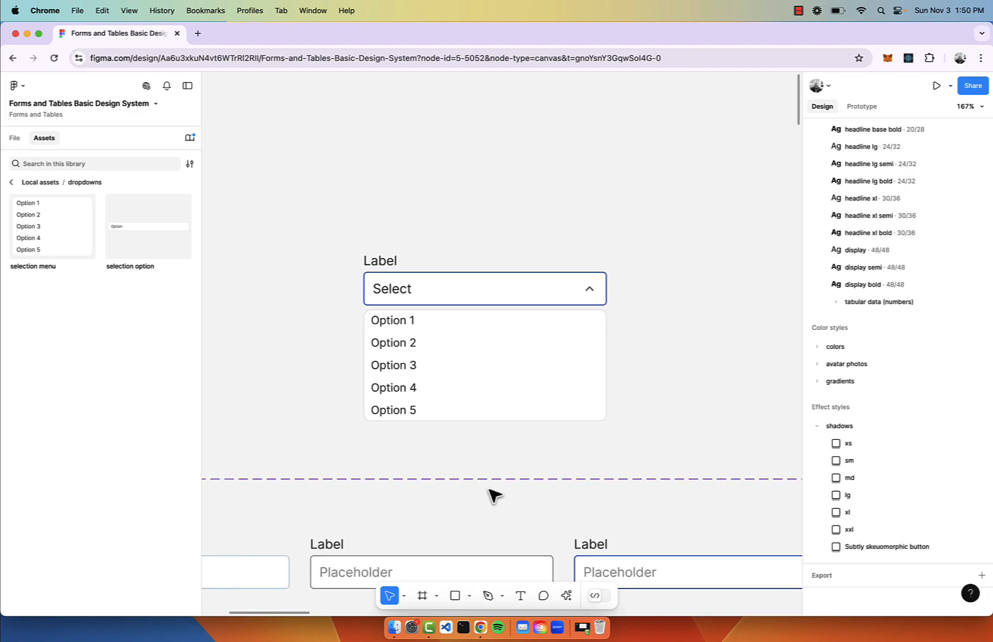
# Delete the selection menu below the input.
pyautogui.click(510, 346)
pyautogui.press('Delete')
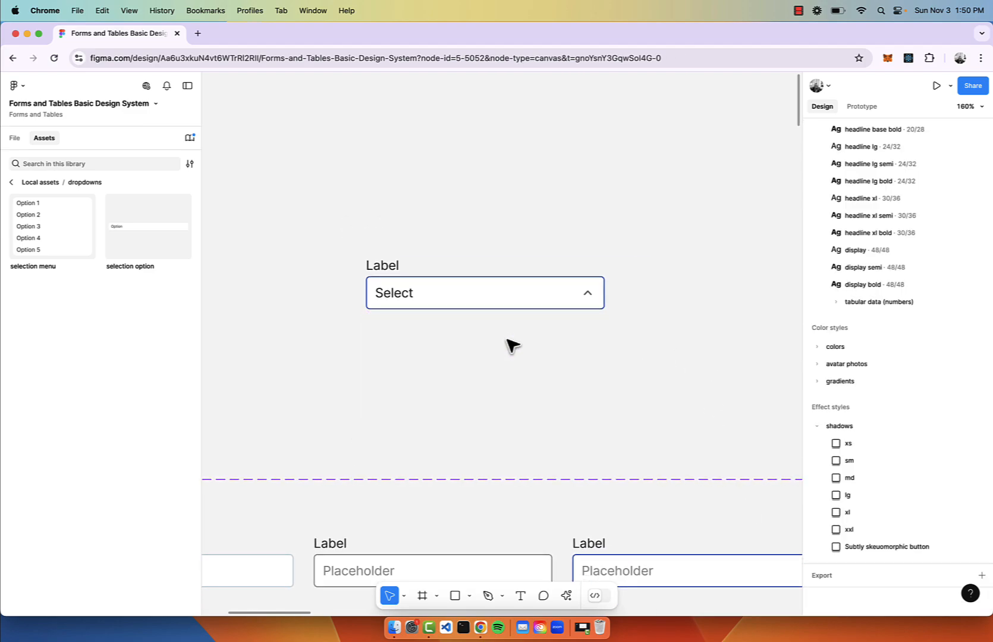
# Hide the input instance's right icon and show a magnifying-glass icon on its left instead.
pyautogui.click(506, 291)
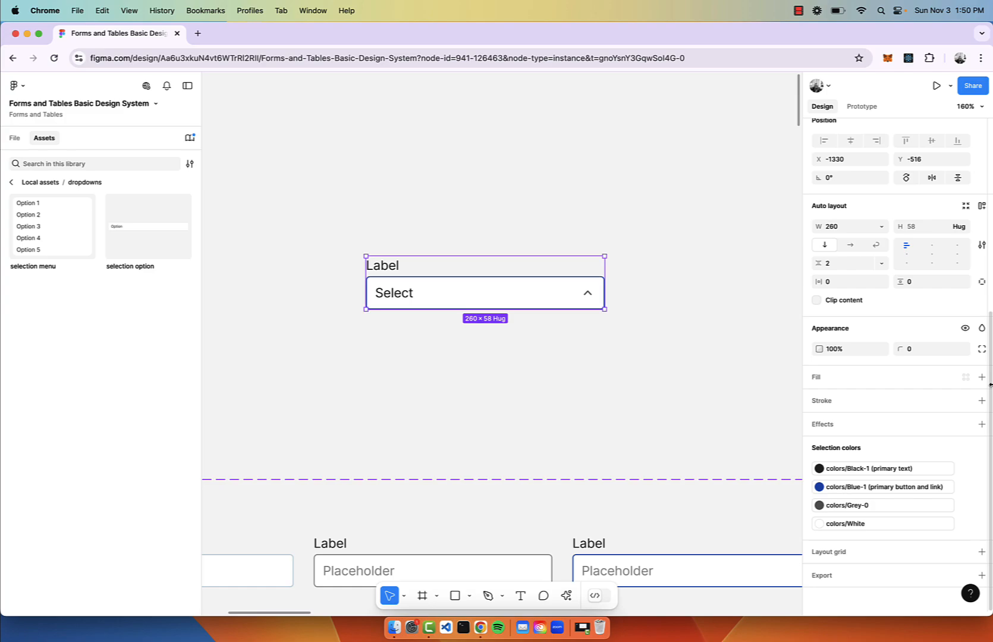
pyautogui.scroll(5, 965, 376)
pyautogui.scroll(3, 339, 279)
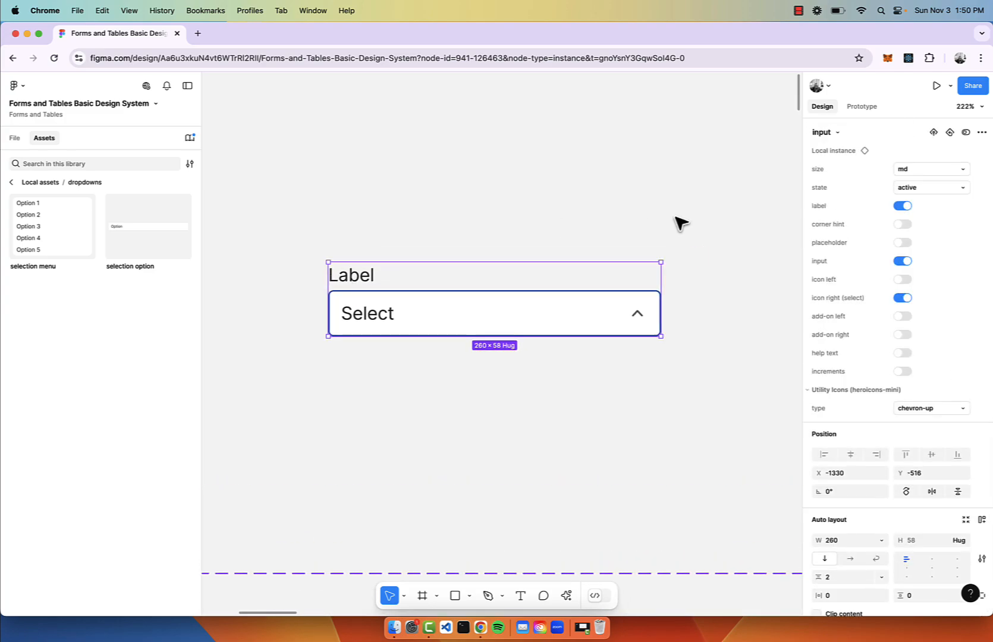
pyautogui.scroll(-3, 681, 223)
pyautogui.scroll(3, 681, 223)
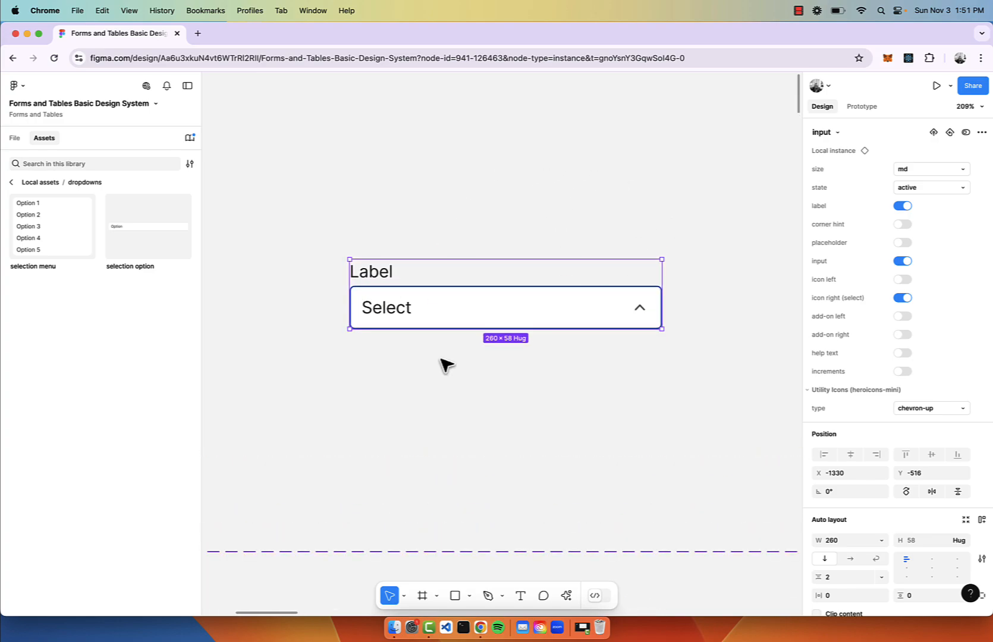
pyautogui.click(900, 298)
pyautogui.click(905, 280)
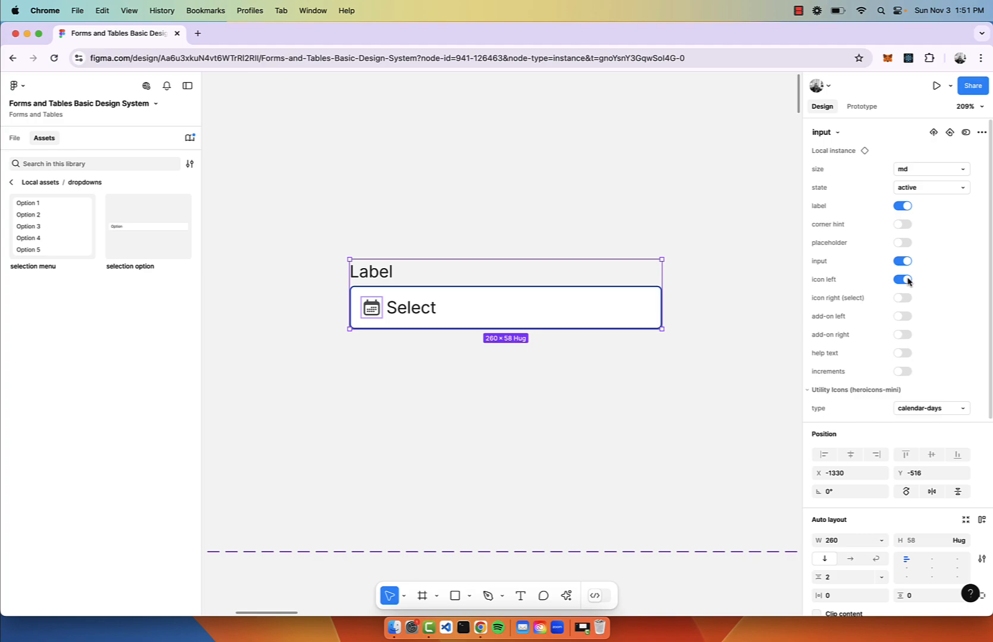
pyautogui.click(961, 409)
pyautogui.scroll(-10, 961, 411)
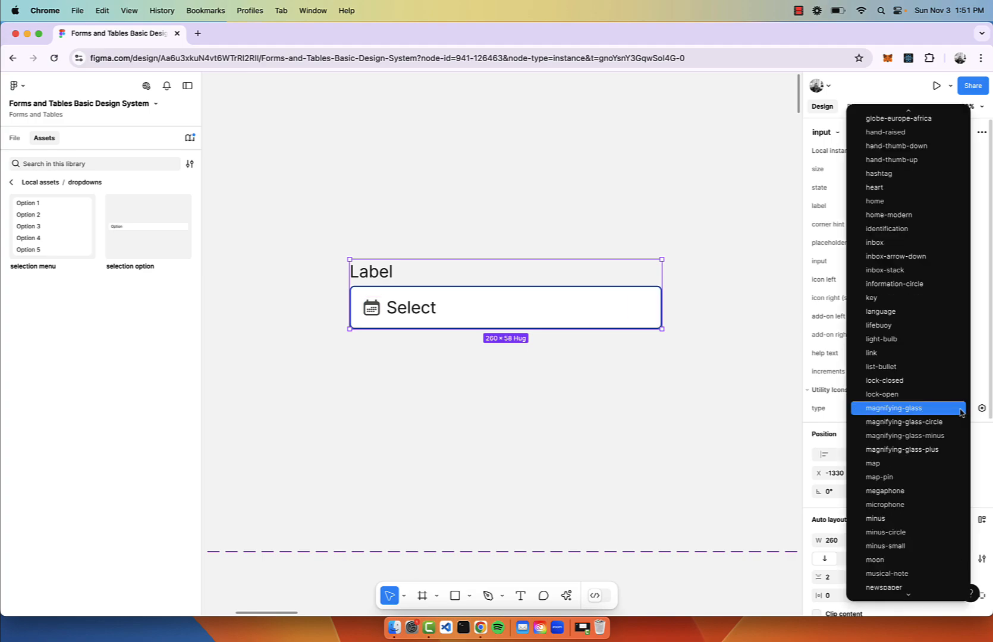
pyautogui.click(948, 409)
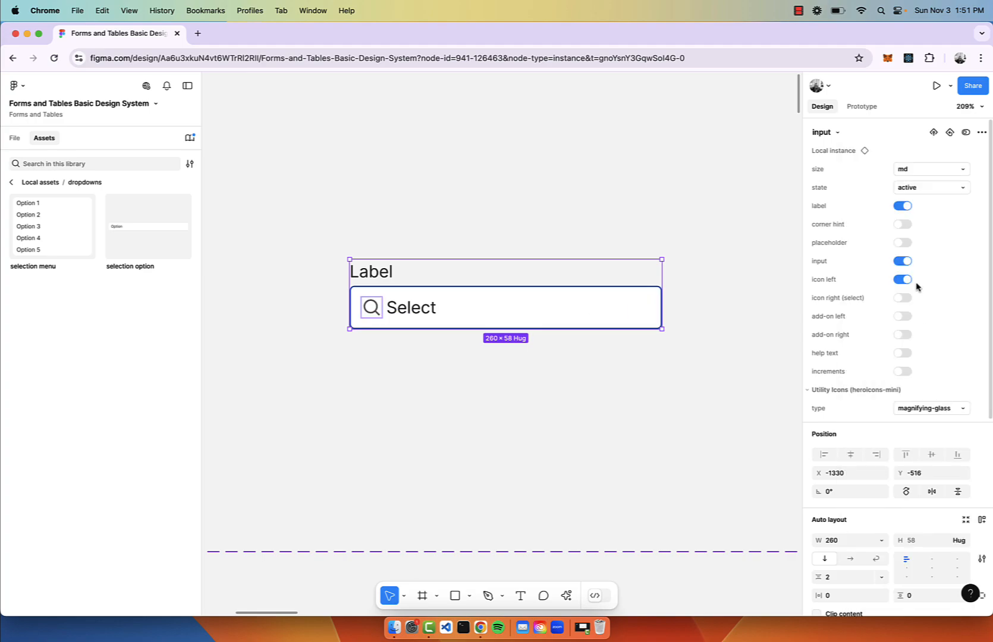
# Show the placeholder instead of the input text and change the placeholder to "Search...".
pyautogui.click(903, 243)
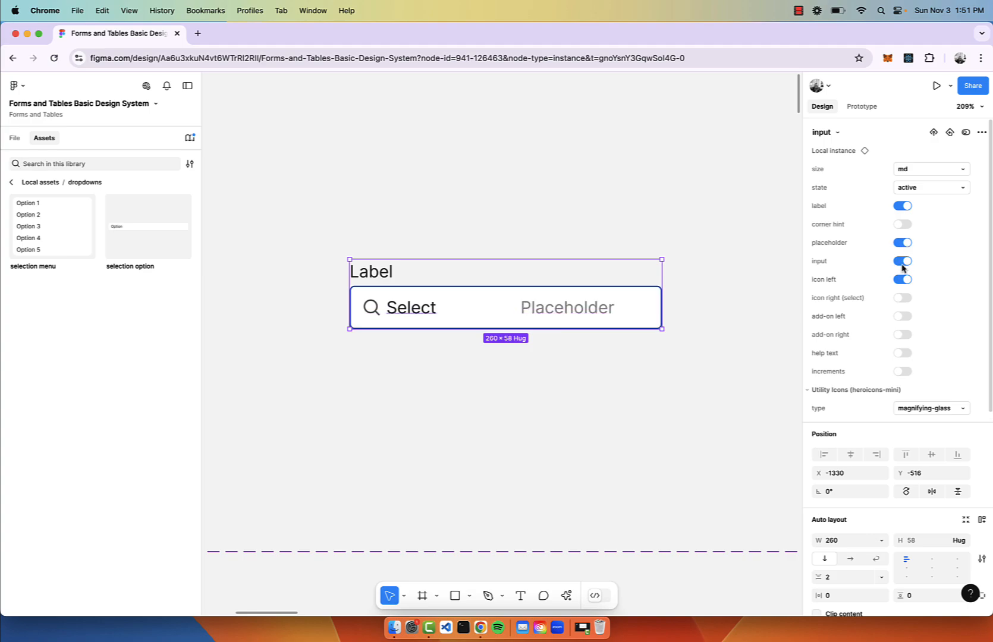
pyautogui.click(903, 262)
pyautogui.doubleClick(410, 314)
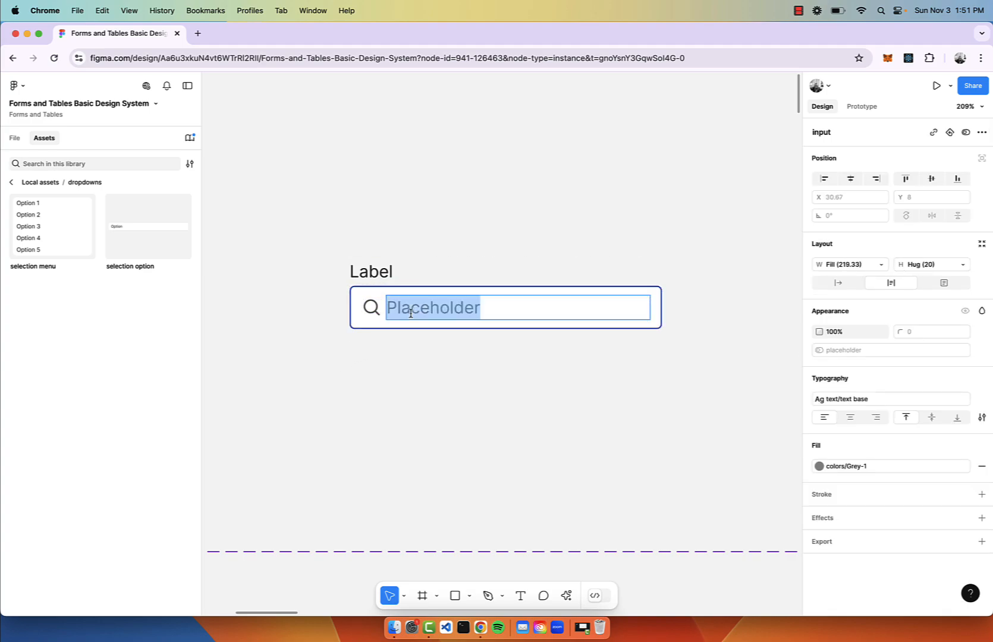
pyautogui.write('Search...')
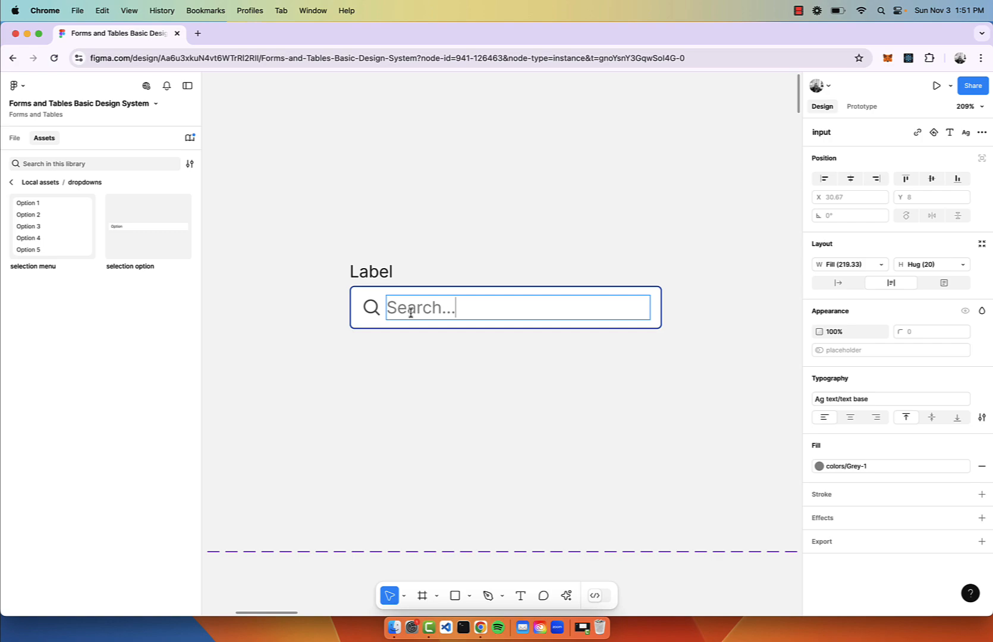
pyautogui.click(470, 228)
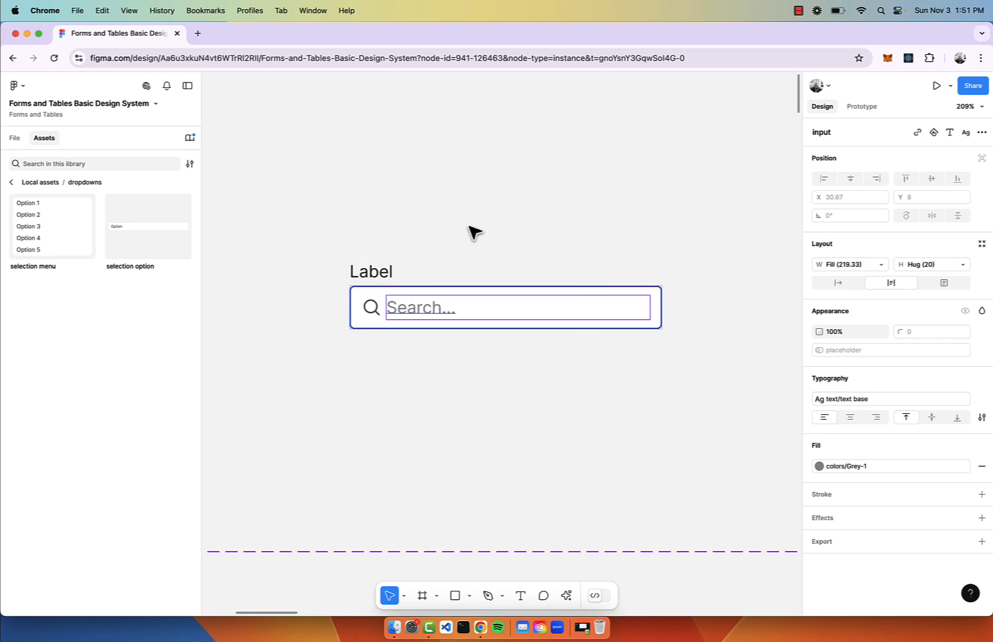
# Hide the search input's label and return its state to default.
pyautogui.click(457, 292)
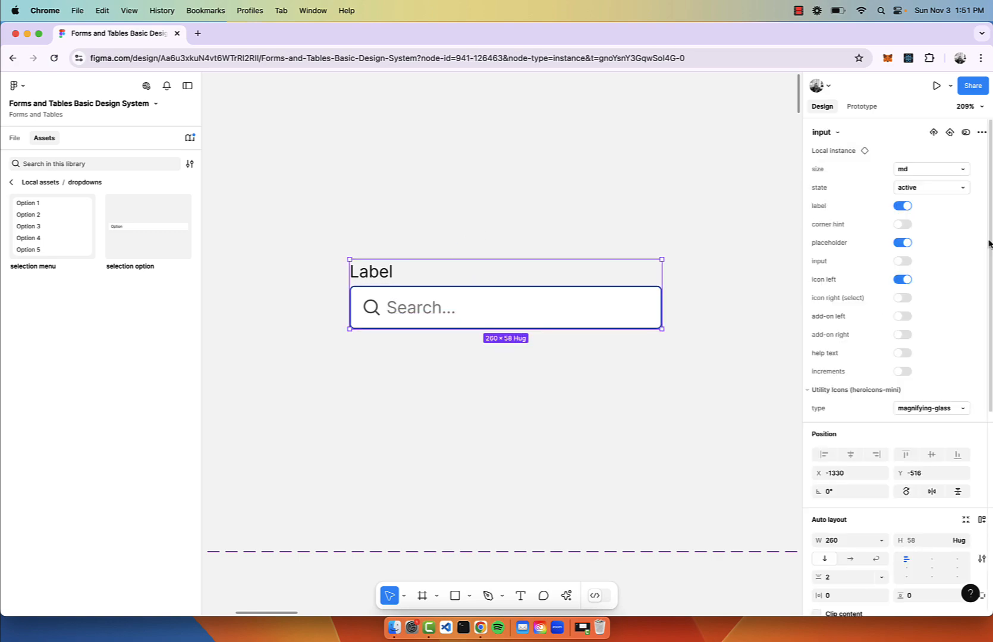
pyautogui.click(902, 206)
pyautogui.click(931, 187)
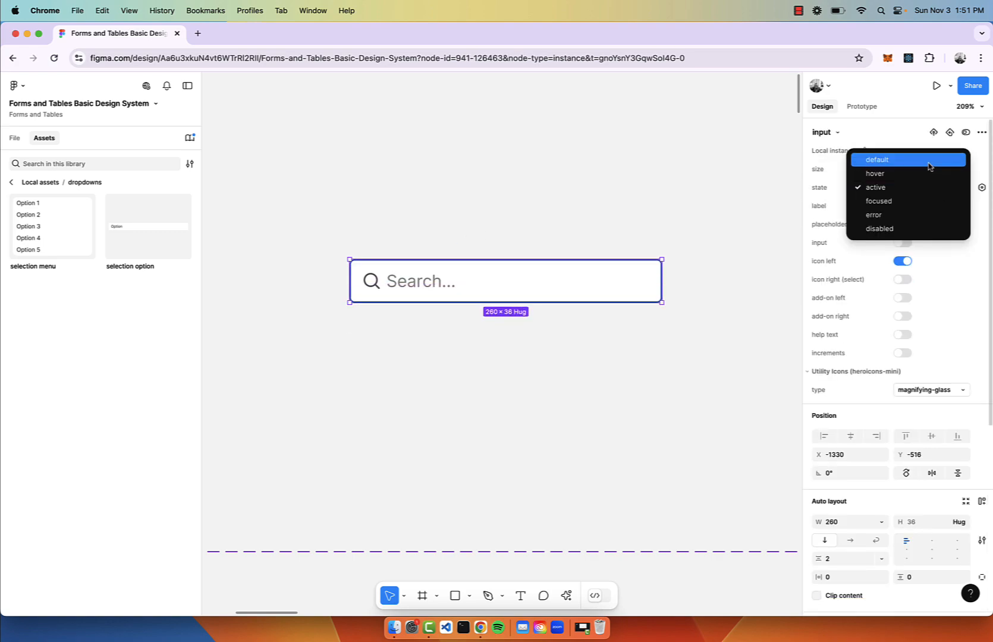
pyautogui.click(928, 160)
pyautogui.click(679, 408)
# Remove the stroke from the search input's inner field and set its fill to Off-white.
pyautogui.click(570, 300)
pyautogui.scroll(-5, 902, 455)
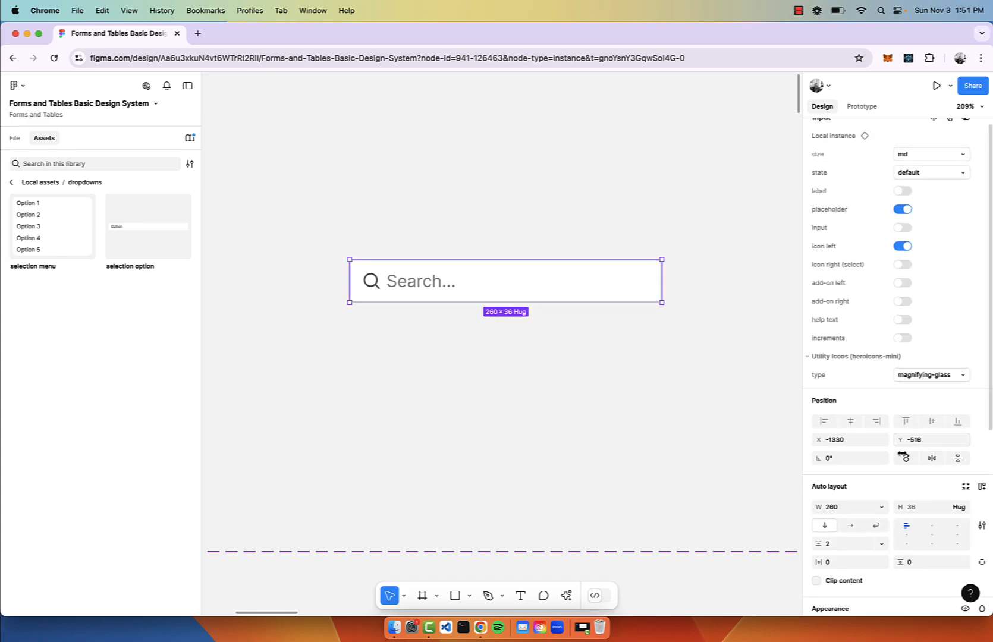
pyautogui.doubleClick(619, 276)
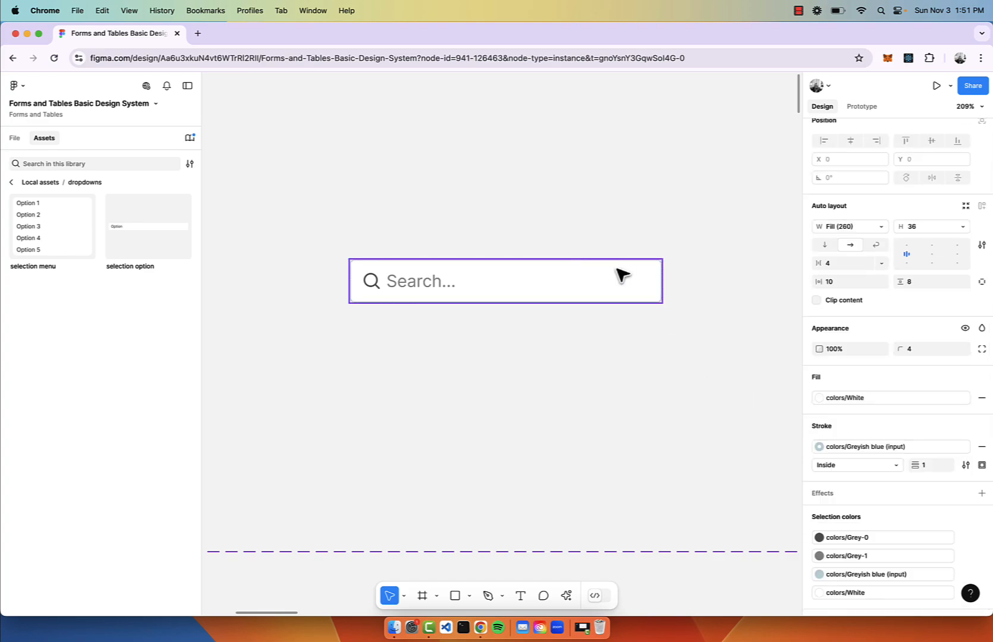
pyautogui.click(981, 446)
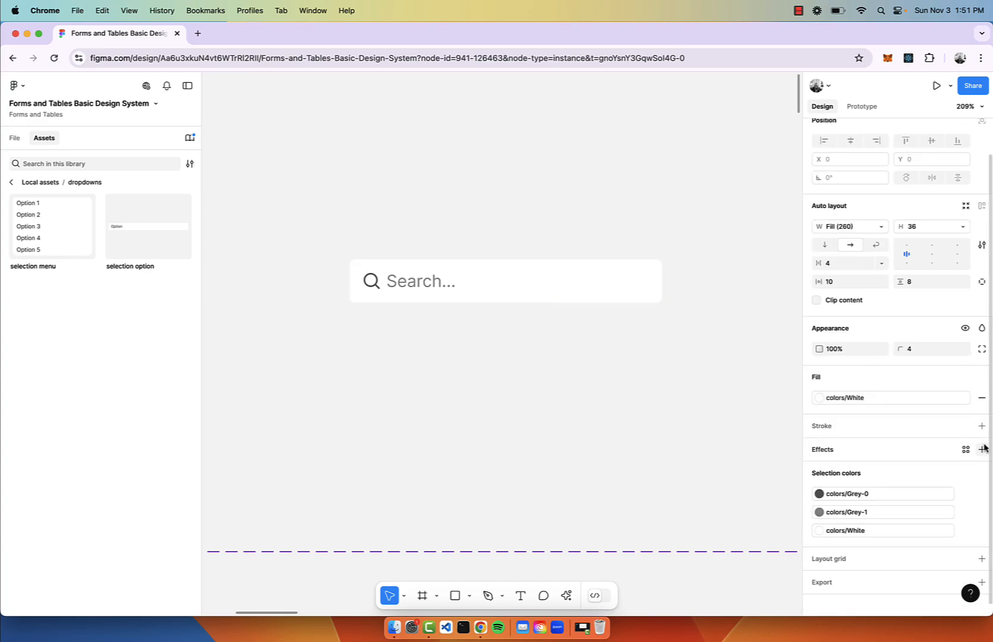
pyautogui.click(905, 398)
pyautogui.click(733, 486)
pyautogui.click(670, 414)
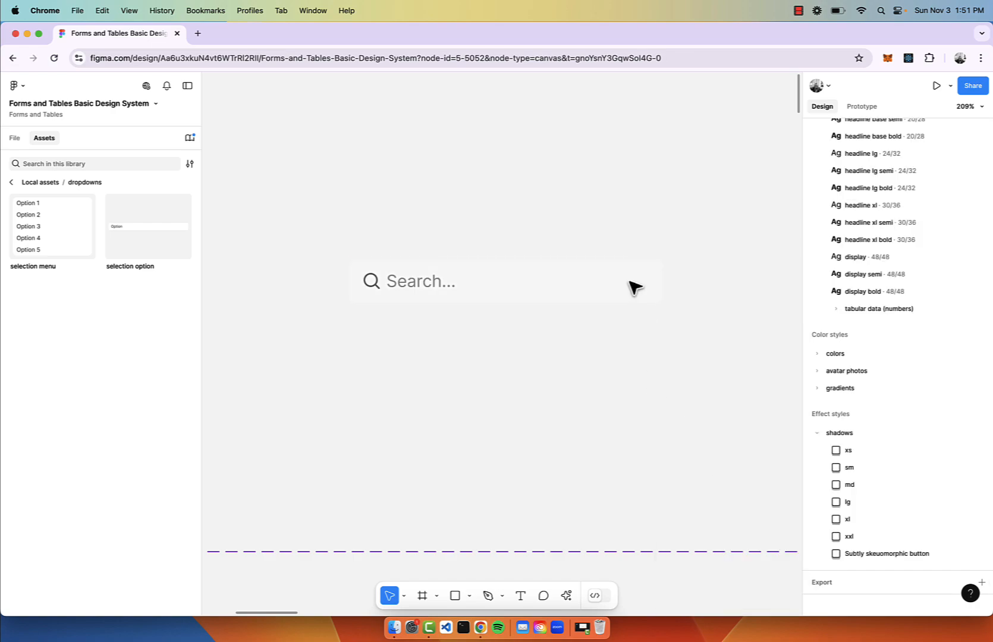
pyautogui.click(609, 284)
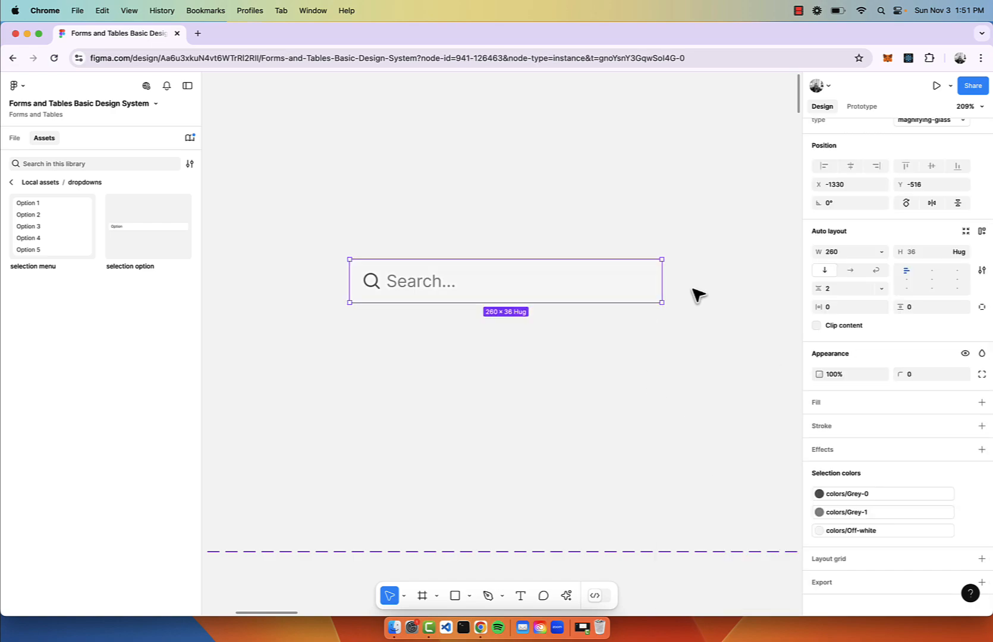
# Set the corner radius of the search input's inner field to 1000.
pyautogui.doubleClick(636, 290)
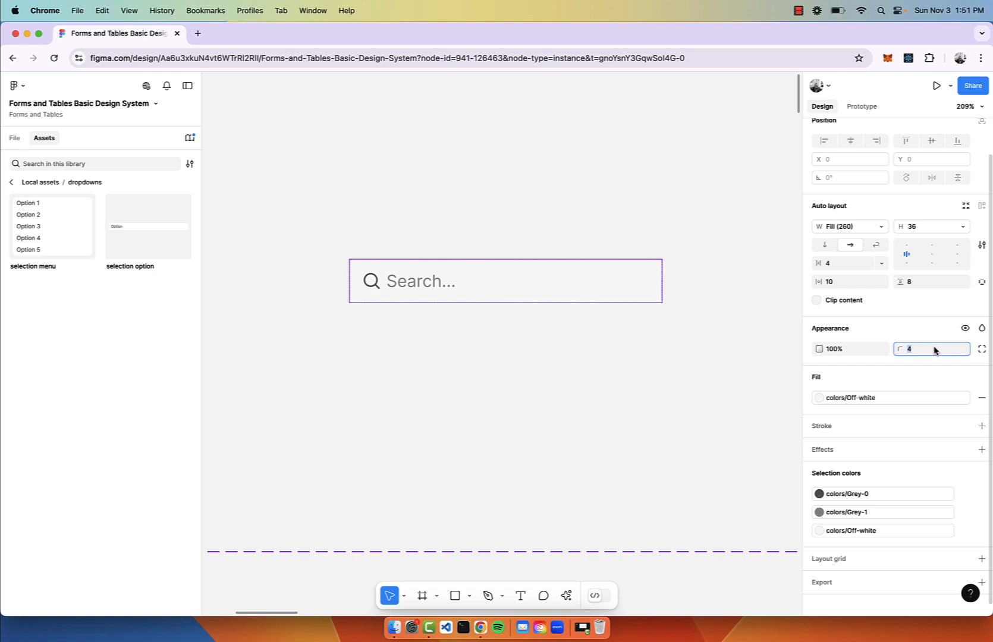
pyautogui.press('Return')
pyautogui.click(540, 373)
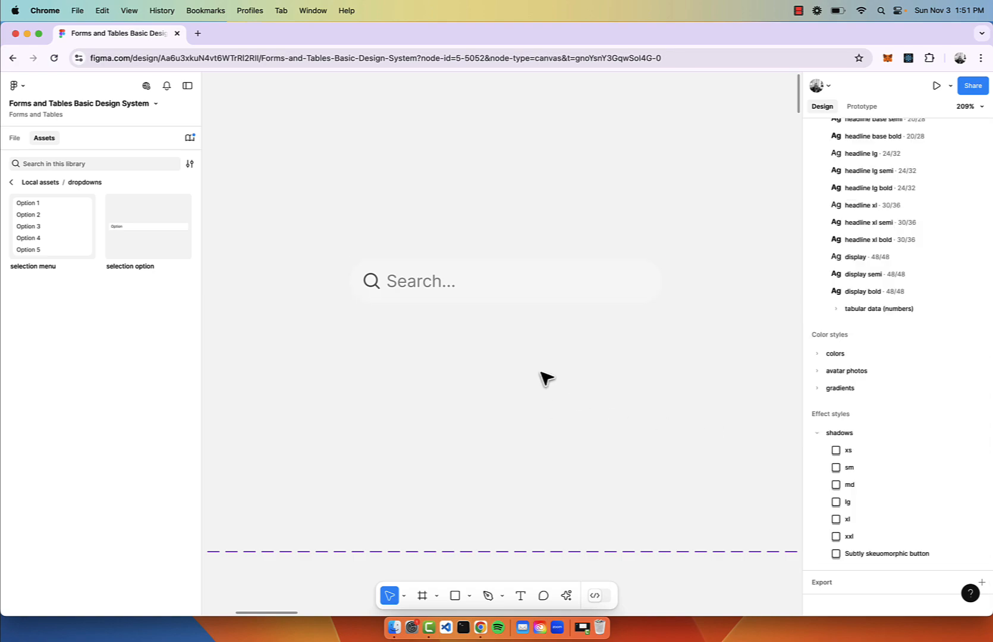
# Draw a white rectangle about 319 × 156 around the search field and send it behind the field.
pyautogui.press('r')
pyautogui.moveTo(319, 208); pyautogui.dragTo(702, 396)
pyautogui.press('[')
pyautogui.scroll(-1, 638, 317)
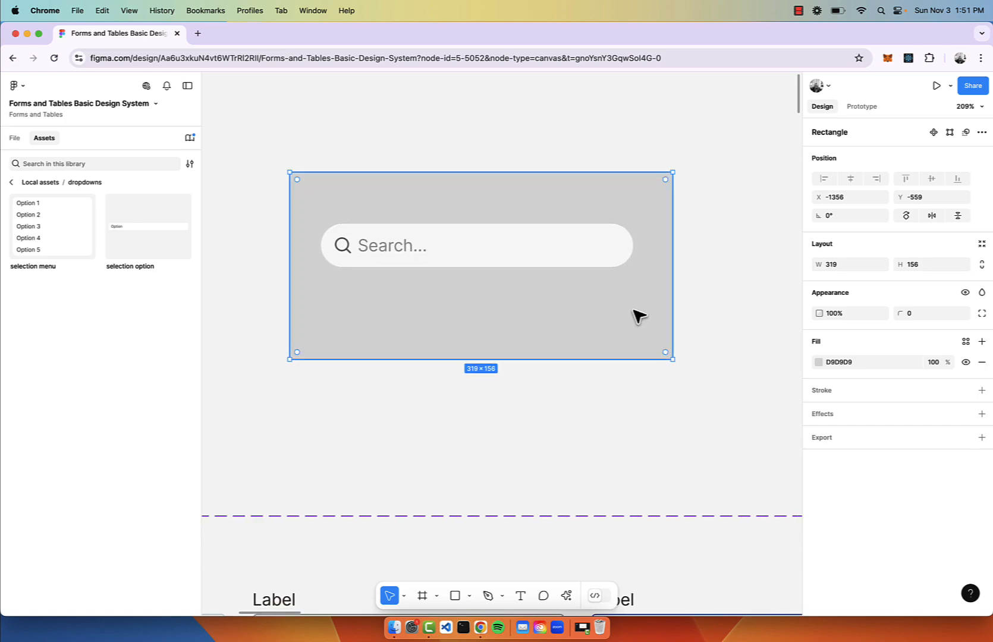
pyautogui.scroll(-5, 581, 348)
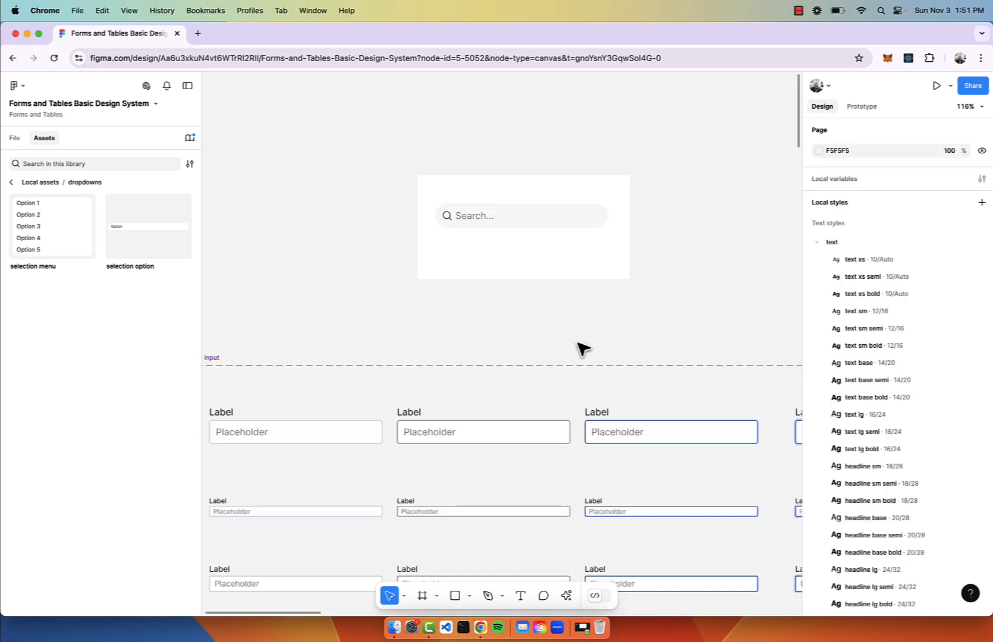
pyautogui.scroll(5, 583, 350)
pyautogui.scroll(2, 583, 349)
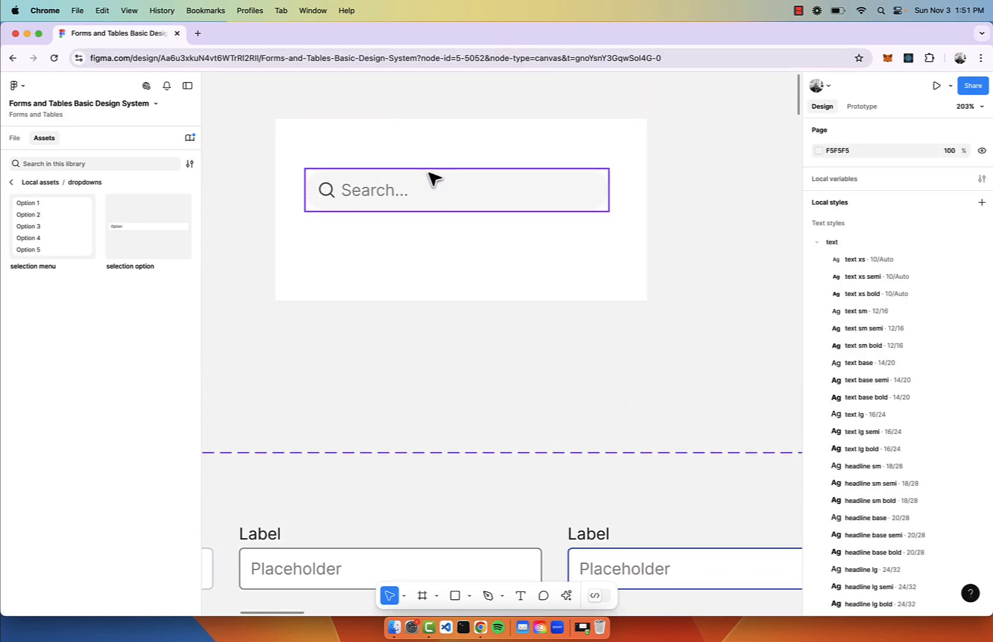
# Apply the xs shadow effect style to the search input's inner field.
pyautogui.click(575, 199)
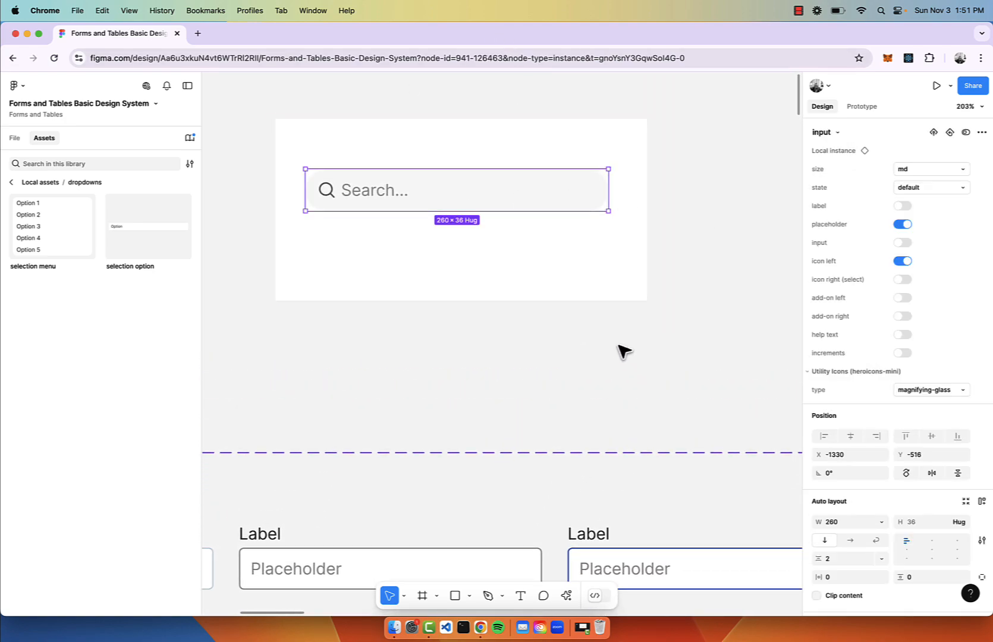
pyautogui.scroll(-5, 970, 428)
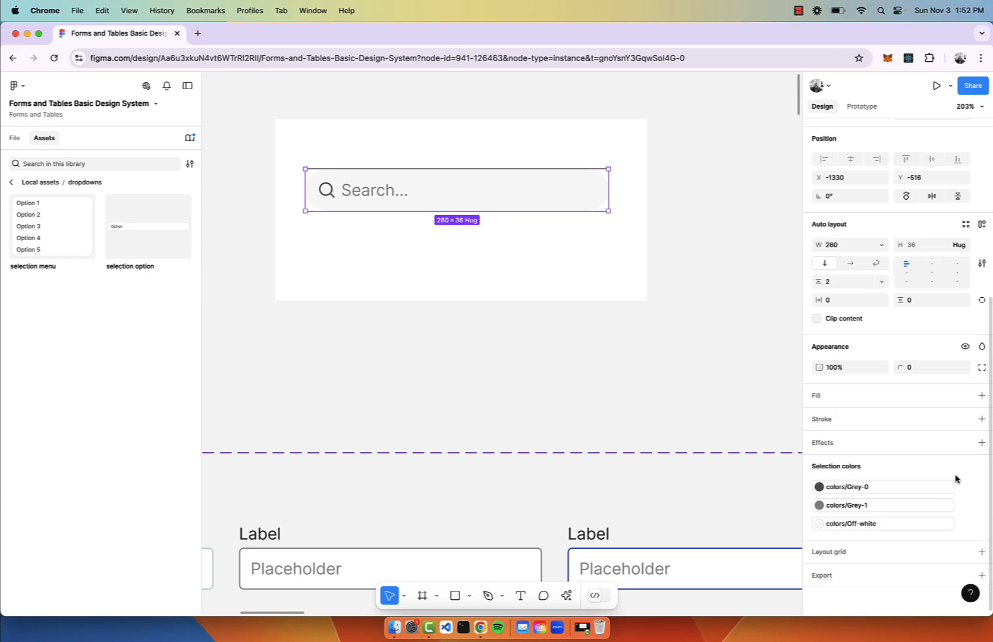
pyautogui.doubleClick(566, 200)
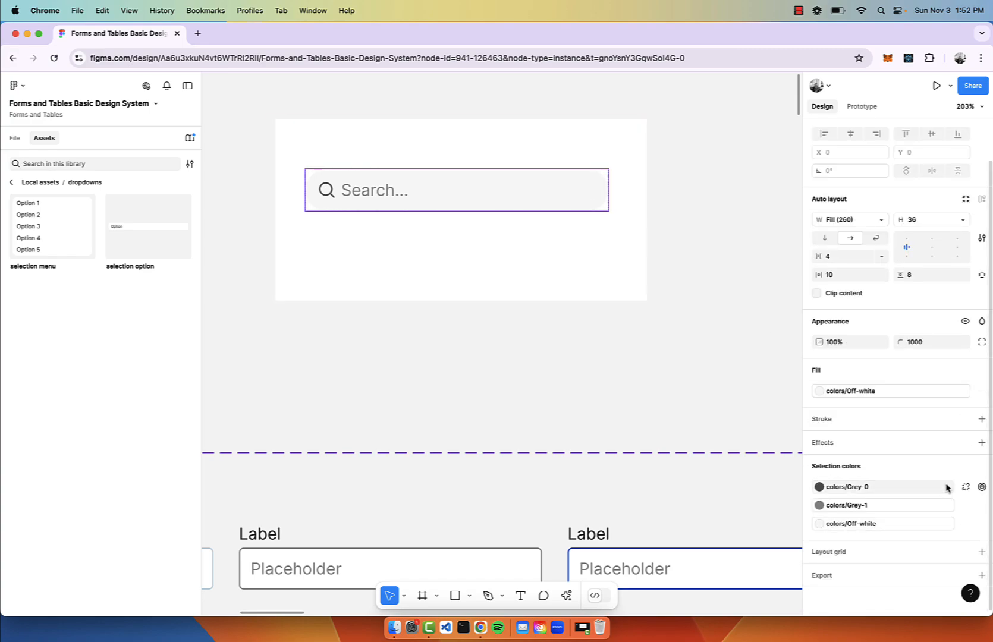
pyautogui.click(970, 443)
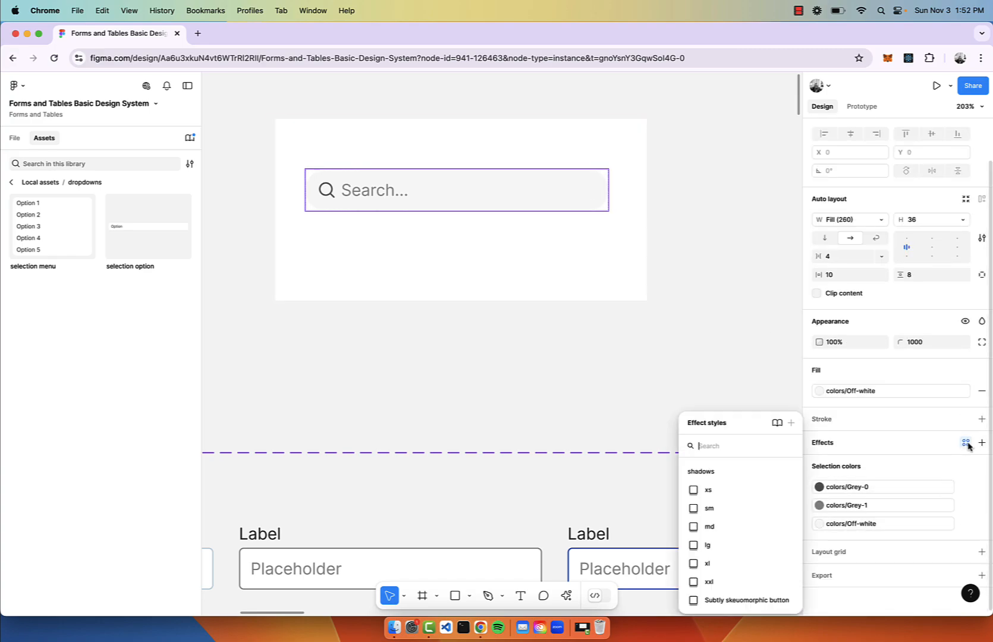
pyautogui.click(769, 490)
pyautogui.click(749, 372)
pyautogui.scroll(-3, 749, 369)
pyautogui.scroll(2, 711, 193)
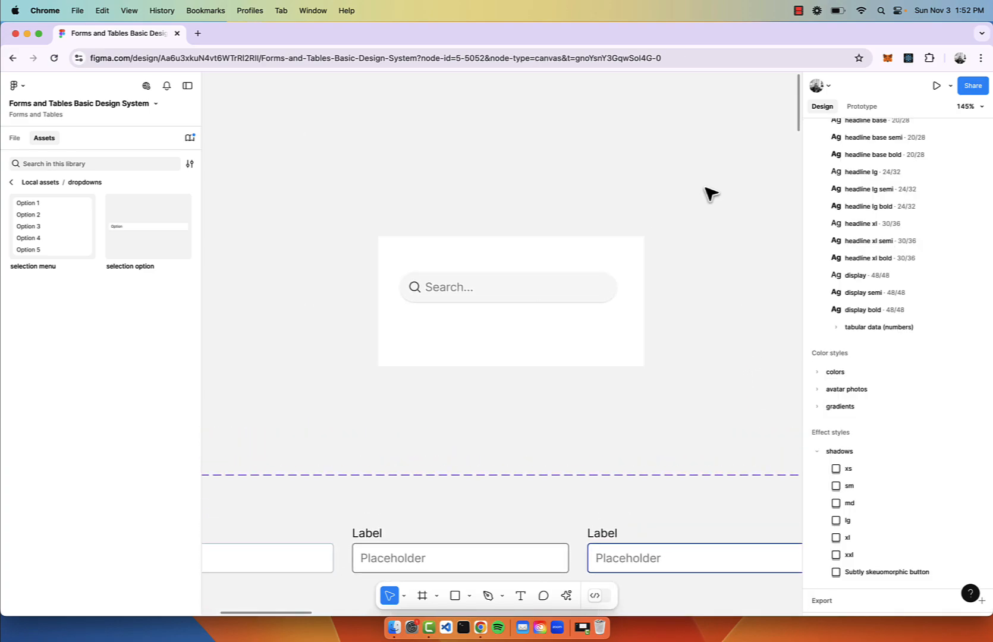
# Delete the search field together with its white background rectangle.
pyautogui.scroll(-3, 555, 262)
pyautogui.moveTo(615, 216); pyautogui.dragTo(473, 344)
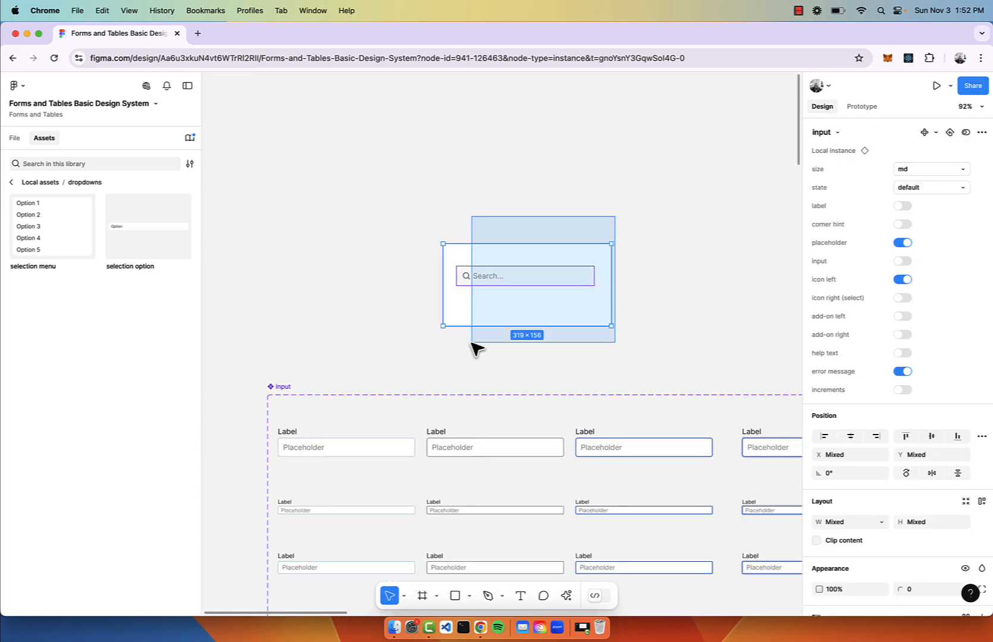
pyautogui.press('Delete')
# Look over the input and text area component sets and move on to the slider component set.
pyautogui.scroll(-3, 478, 348)
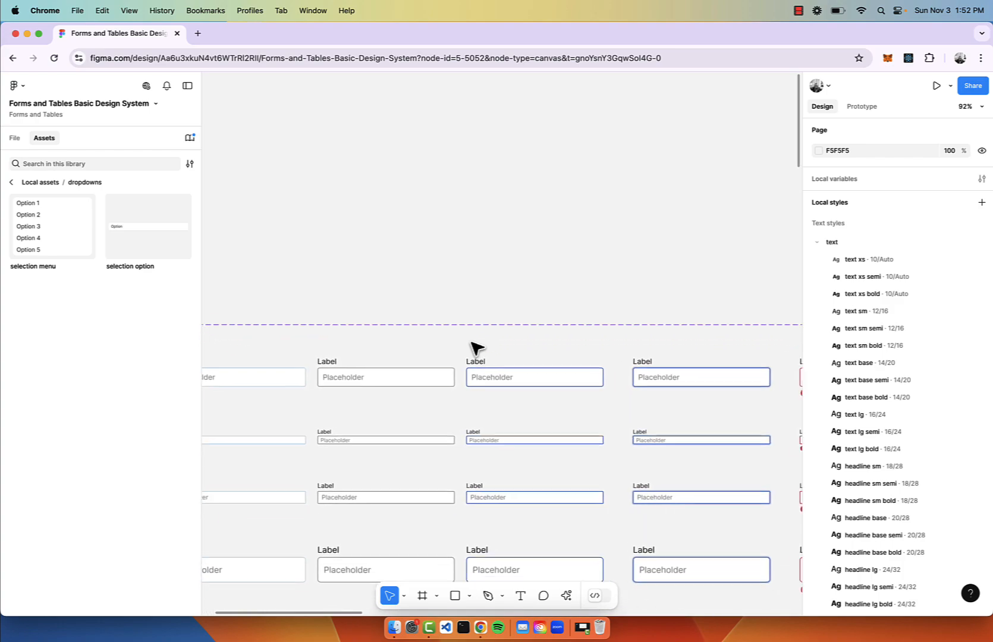
pyautogui.scroll(-4, 478, 348)
pyautogui.scroll(5, 334, 329)
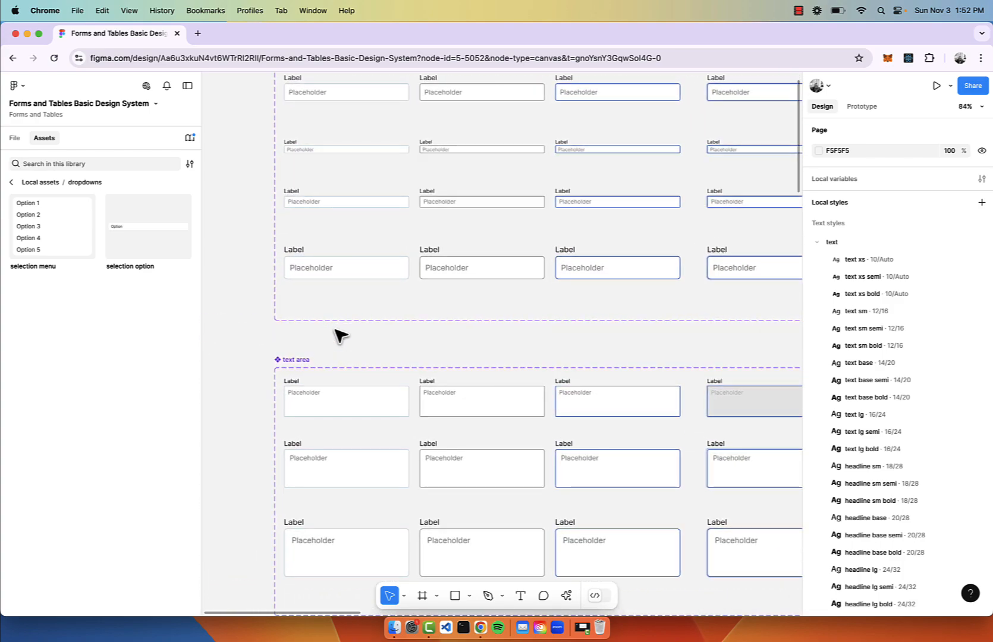
pyautogui.hscroll(1, 334, 329)
pyautogui.scroll(-5, 334, 329)
pyautogui.hscroll(3, 335, 330)
pyautogui.hscroll(3, 335, 329)
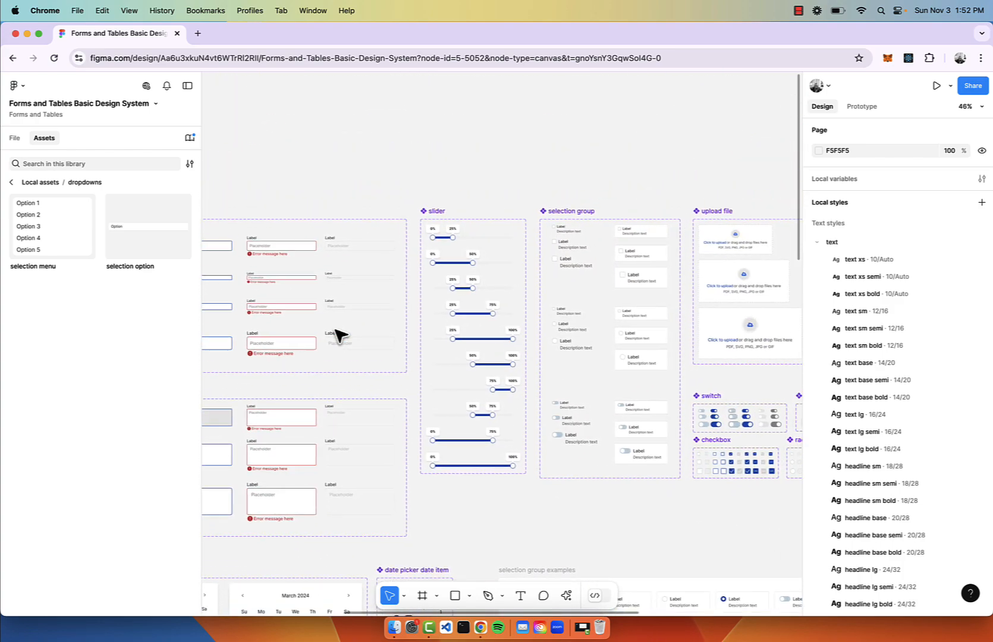
pyautogui.scroll(5, 463, 167)
# Place a copy of the 0/25% slider above its component set, set its progress to 25/50% and hide its labels.
pyautogui.keyDown('alt'); pyautogui.moveTo(437, 295); pyautogui.dragTo(458, 195); pyautogui.keyUp('alt')
pyautogui.click(920, 176)
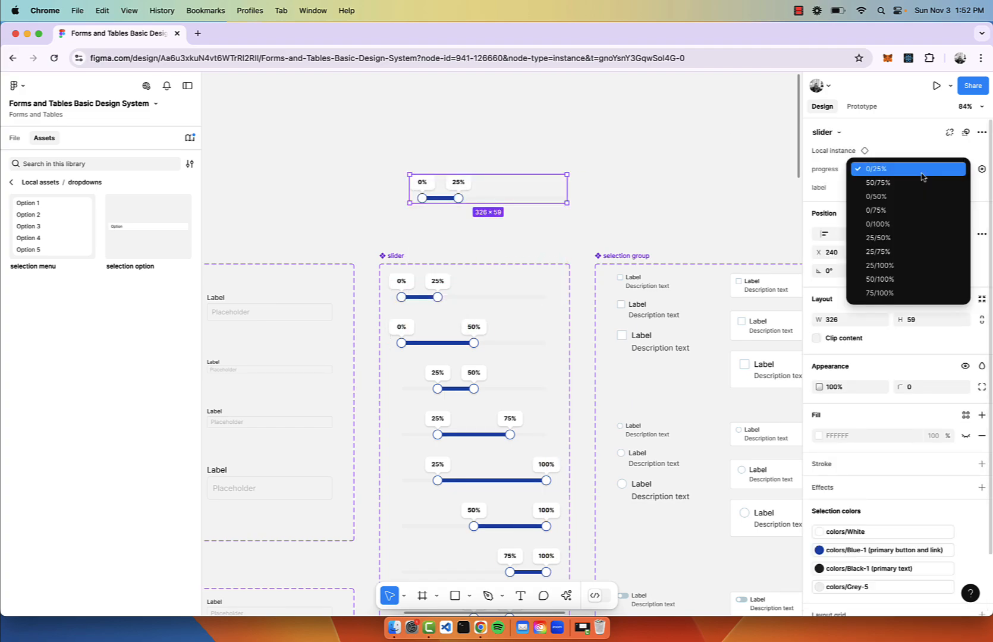
pyautogui.click(920, 189)
pyautogui.click(928, 172)
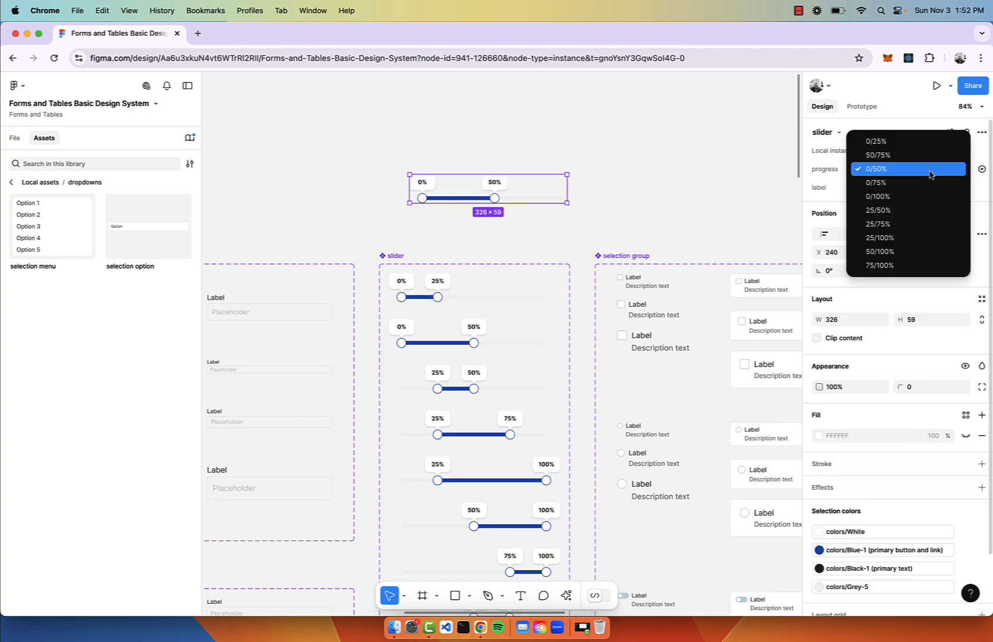
pyautogui.click(922, 213)
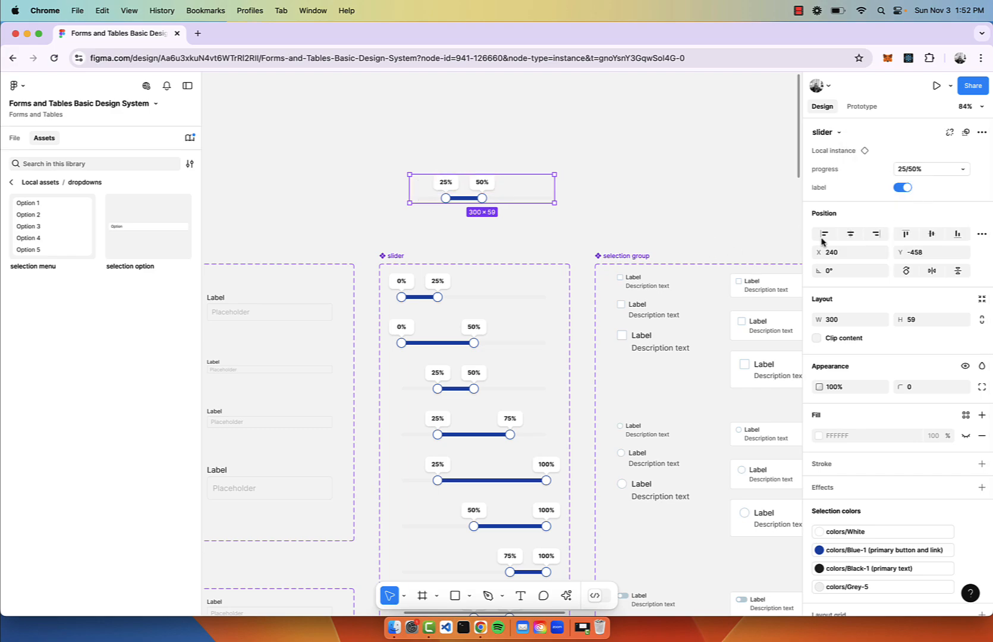
pyautogui.click(661, 206)
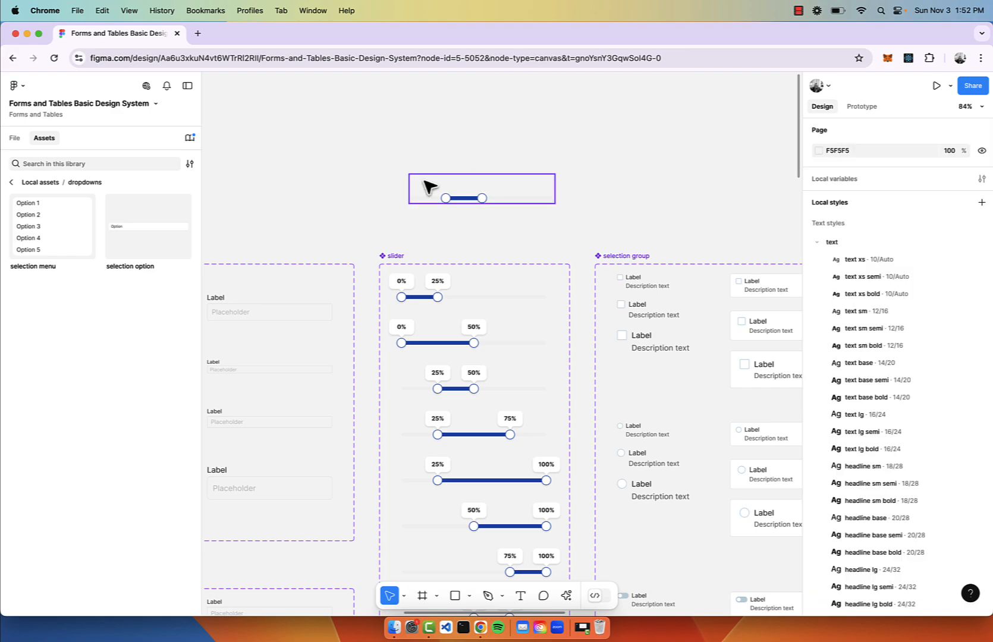
# Examine the selection group, upload file, toggle, switch, checkbox and radio component sets.
pyautogui.hscroll(5, 535, 204)
pyautogui.scroll(-3, 535, 204)
pyautogui.scroll(-5, 535, 204)
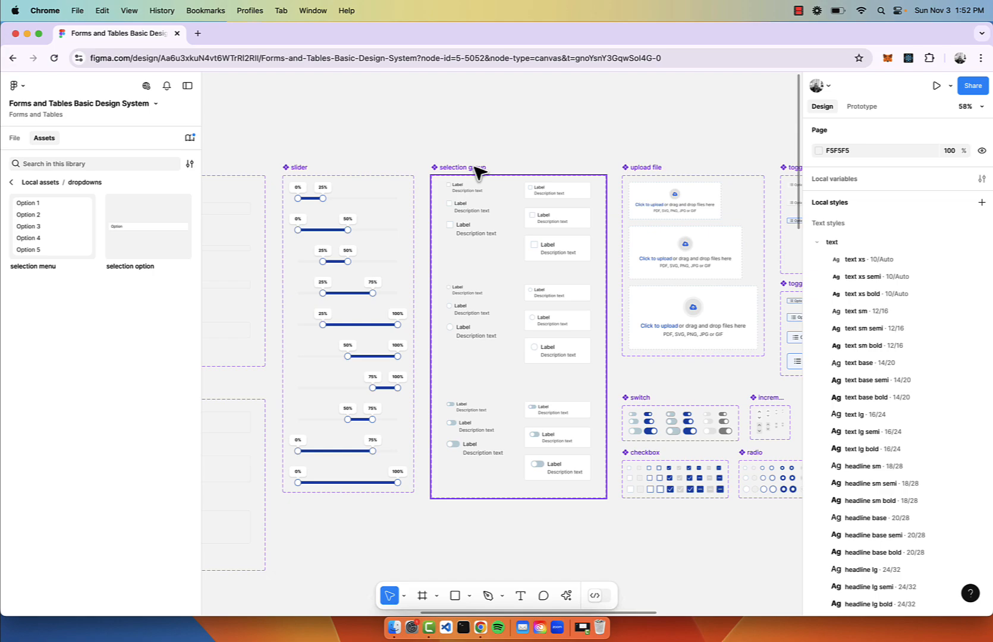
pyautogui.scroll(5, 506, 232)
pyautogui.scroll(-5, 506, 233)
pyautogui.hscroll(5, 483, 326)
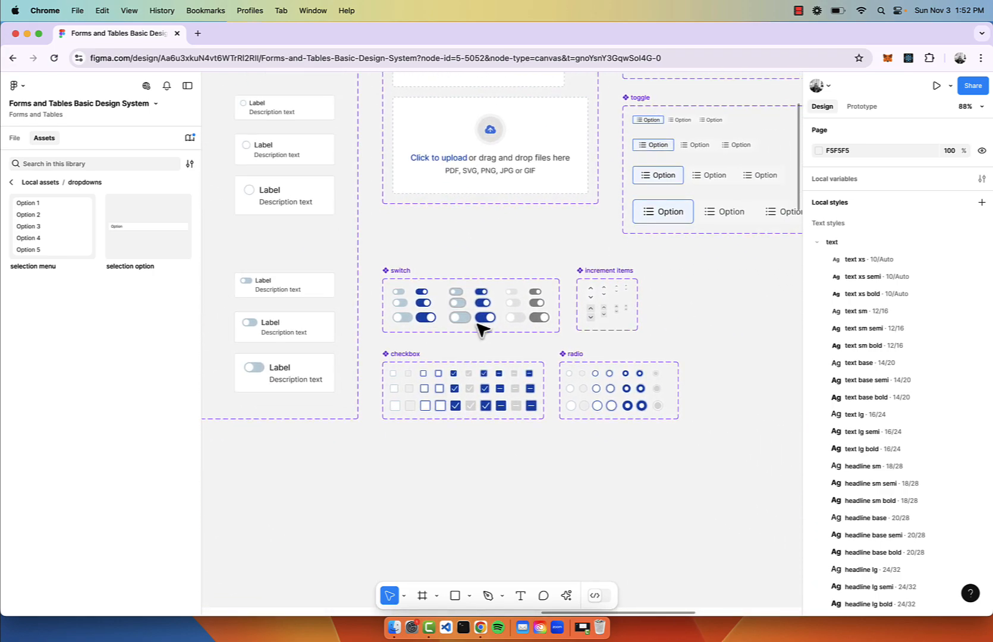
pyautogui.scroll(5, 406, 330)
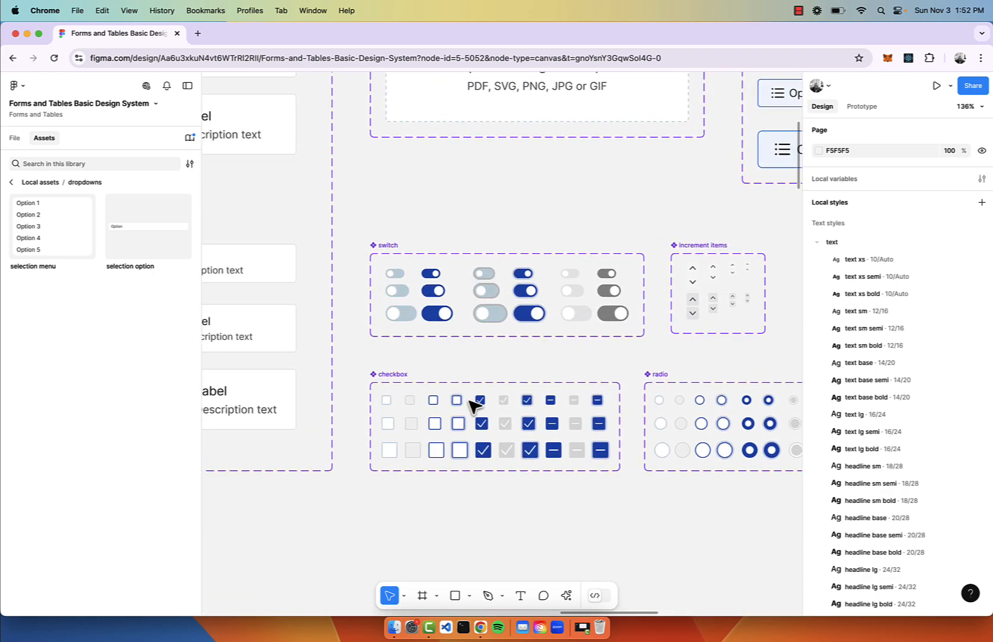
pyautogui.scroll(-5, 602, 365)
pyautogui.scroll(3, 421, 275)
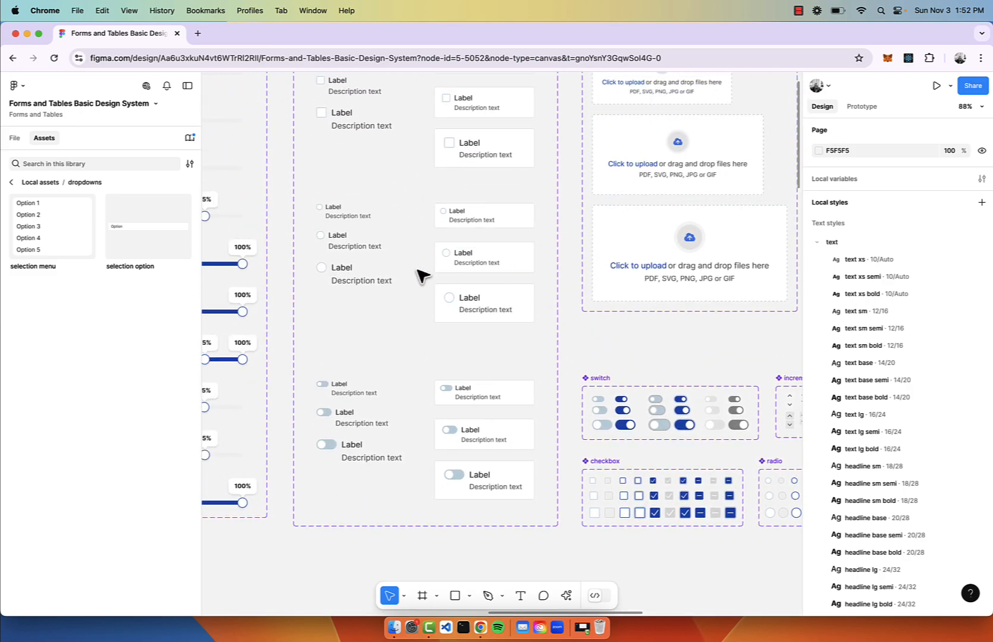
pyautogui.scroll(5, 451, 458)
pyautogui.hscroll(-1, 450, 458)
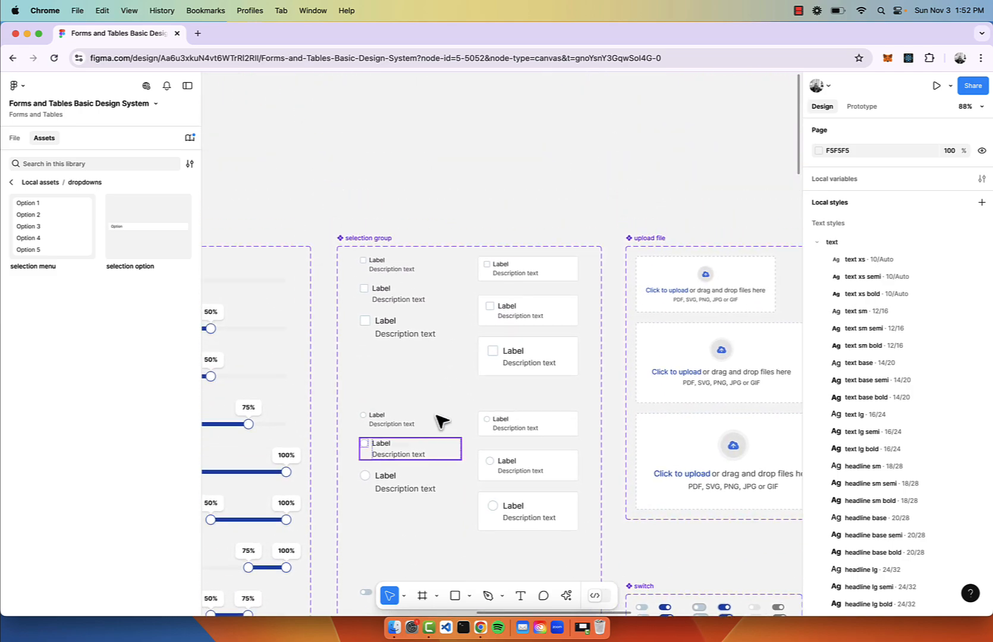
# Place a copy of the large default checkbox option above the selection group component set.
pyautogui.click(397, 339)
pyautogui.moveTo(397, 339); pyautogui.dragTo(392, 102)
pyautogui.scroll(1, 392, 106)
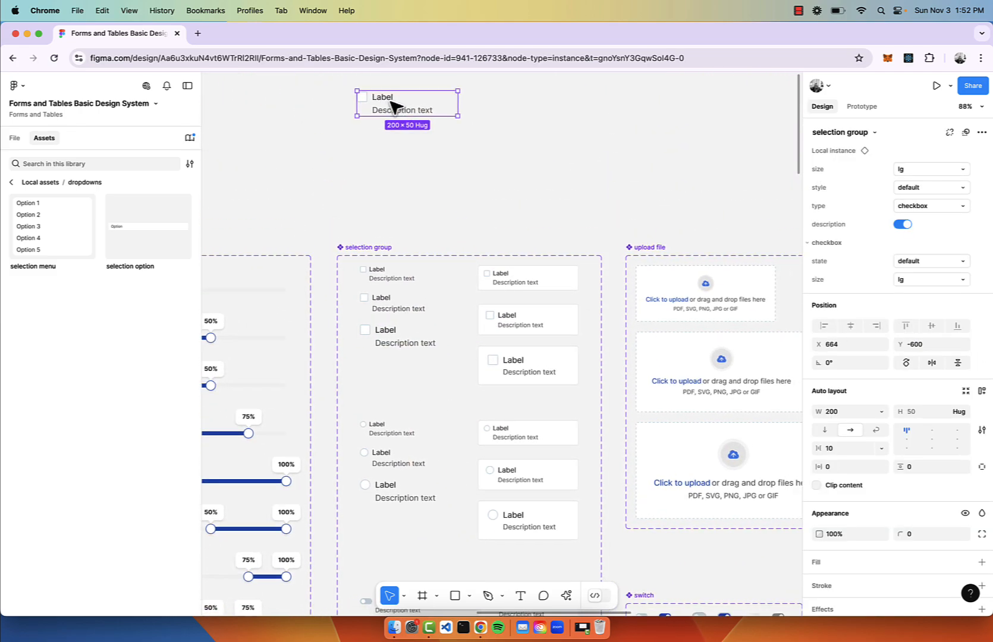
pyautogui.scroll(5, 393, 106)
pyautogui.scroll(3, 393, 105)
# Change the copied selection group's size to md and finally to sm.
pyautogui.click(936, 169)
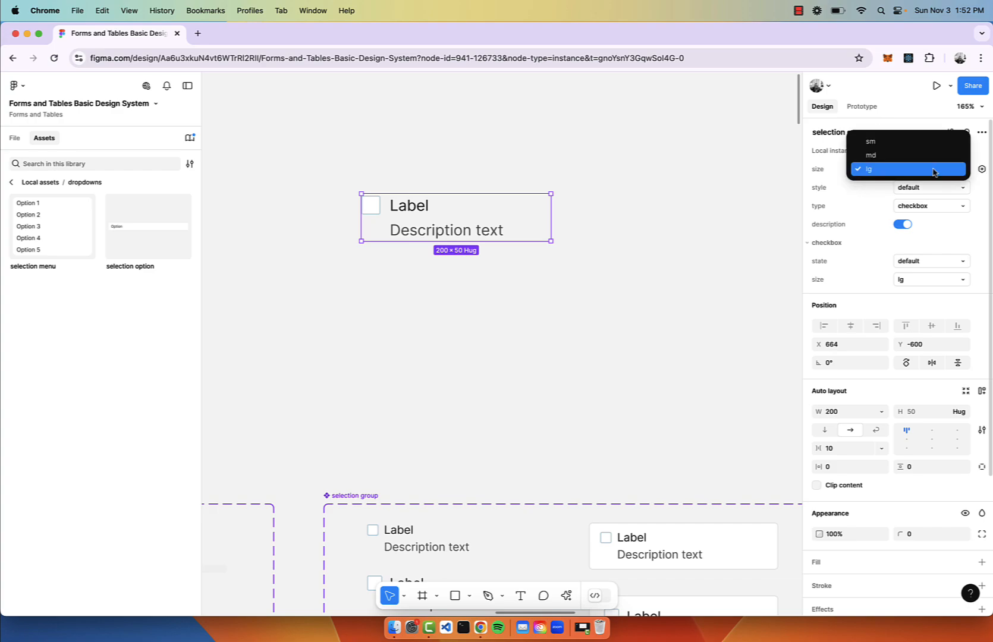
pyautogui.click(937, 155)
pyautogui.click(938, 167)
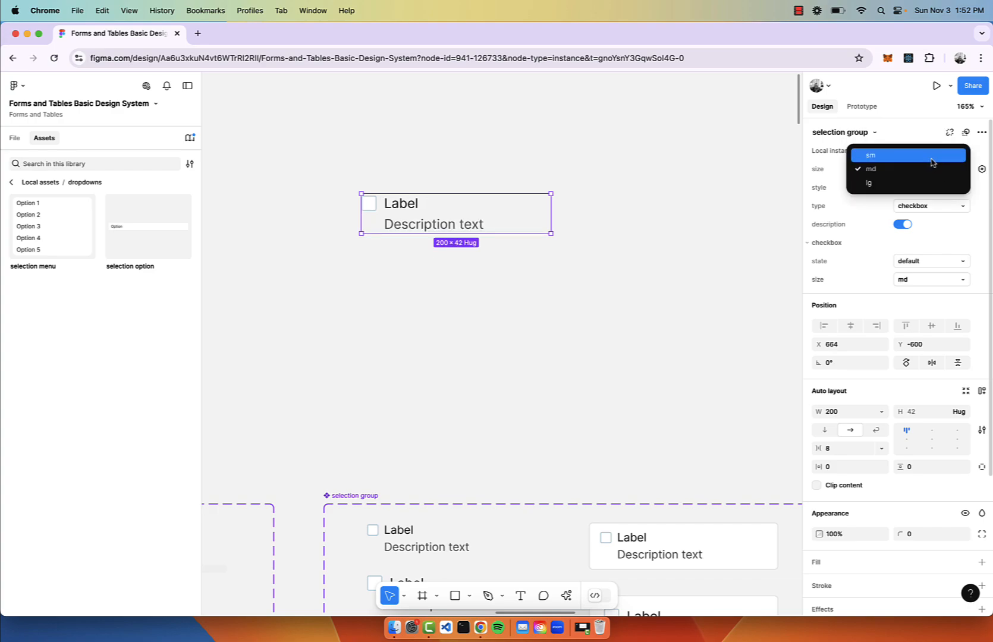
pyautogui.click(932, 156)
# Switch the copy's type to radio and then toggle, and set its style to stroke.
pyautogui.click(934, 206)
pyautogui.click(932, 220)
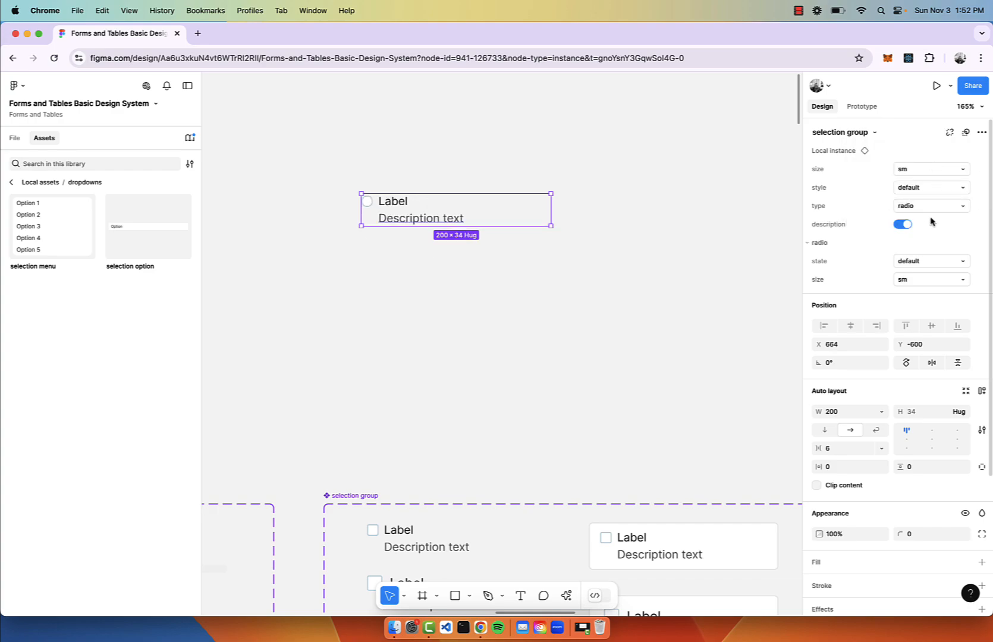
pyautogui.click(934, 206)
pyautogui.click(922, 221)
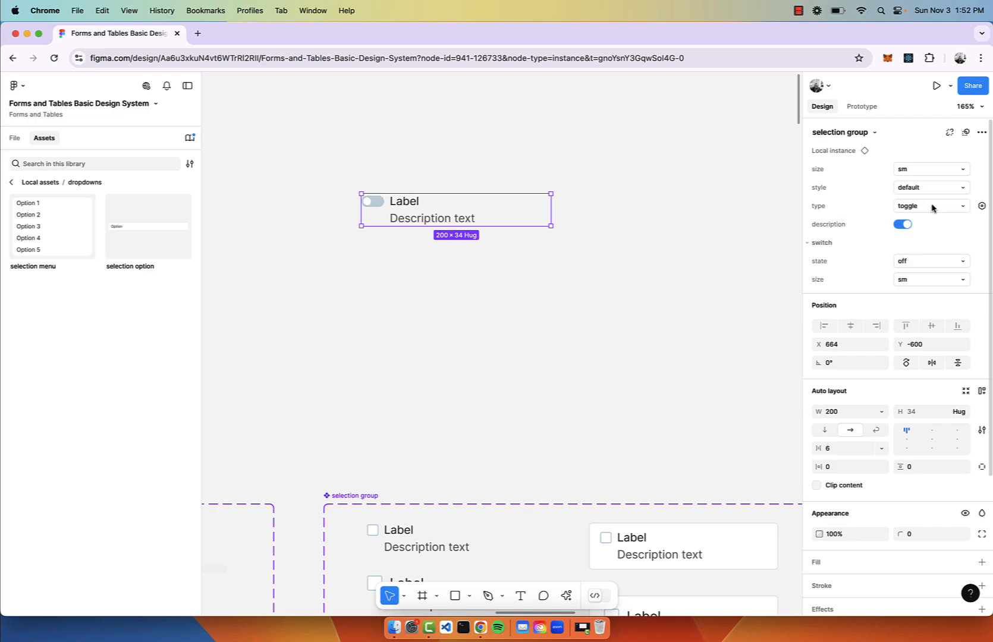
pyautogui.click(925, 188)
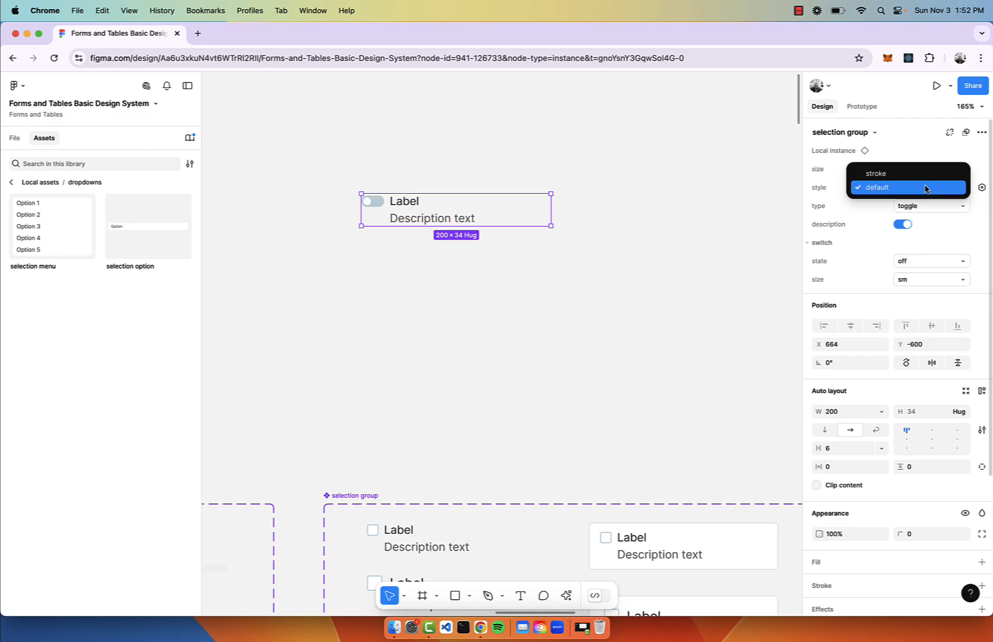
pyautogui.click(909, 171)
pyautogui.click(374, 175)
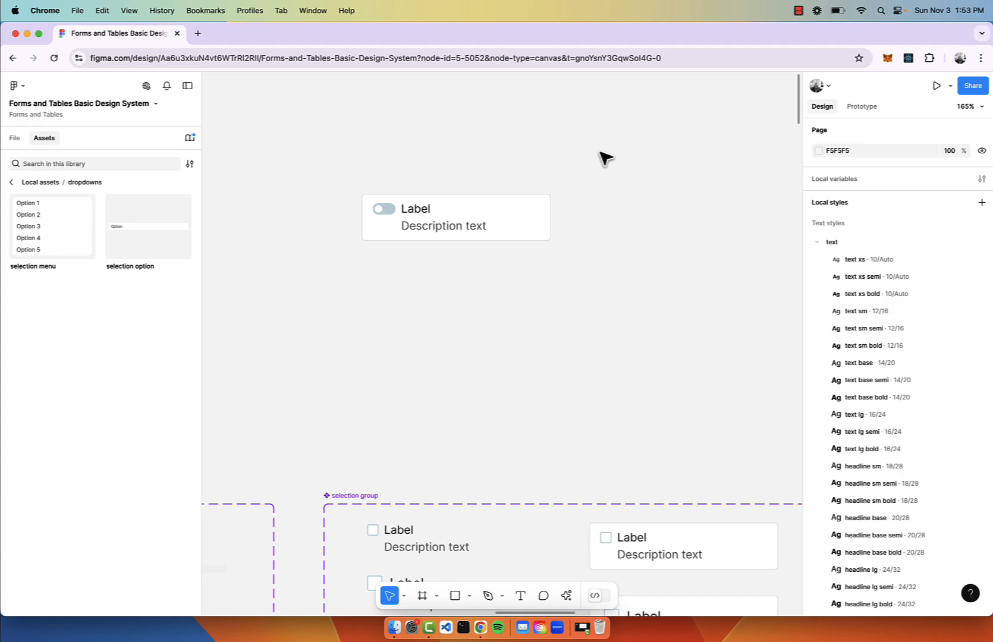
# Reposition the outlined toggle card and duplicate it to make a vertical stack of three.
pyautogui.click(539, 220)
pyautogui.moveTo(538, 220); pyautogui.dragTo(558, 332)
pyautogui.click(598, 141)
pyautogui.click(554, 284)
pyautogui.press('super+d')
pyautogui.click(694, 331)
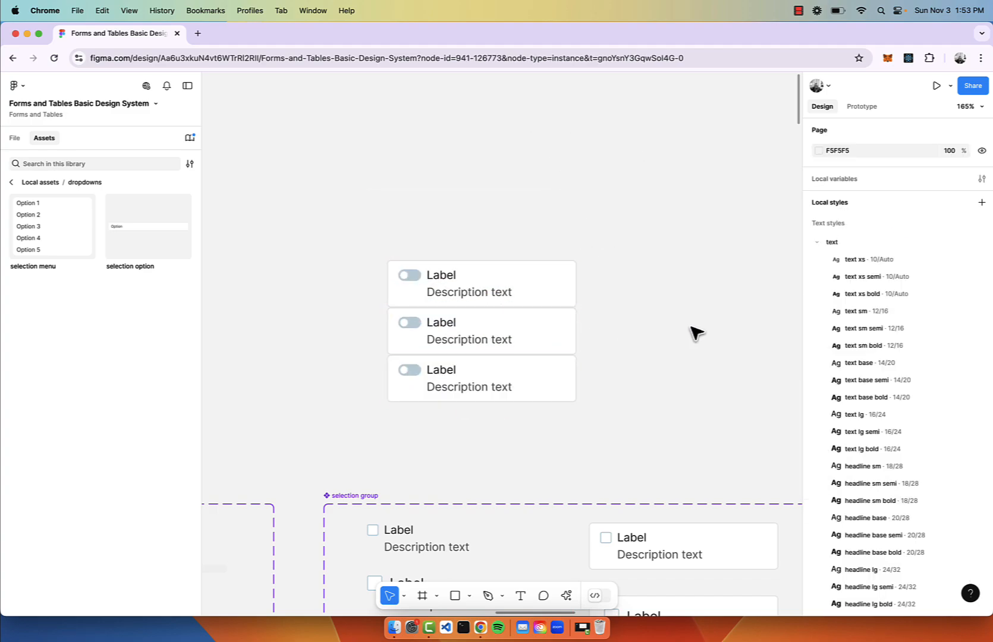
# Rearrange the three toggle cards into one evenly spaced horizontal row.
pyautogui.moveTo(533, 384); pyautogui.dragTo(738, 344)
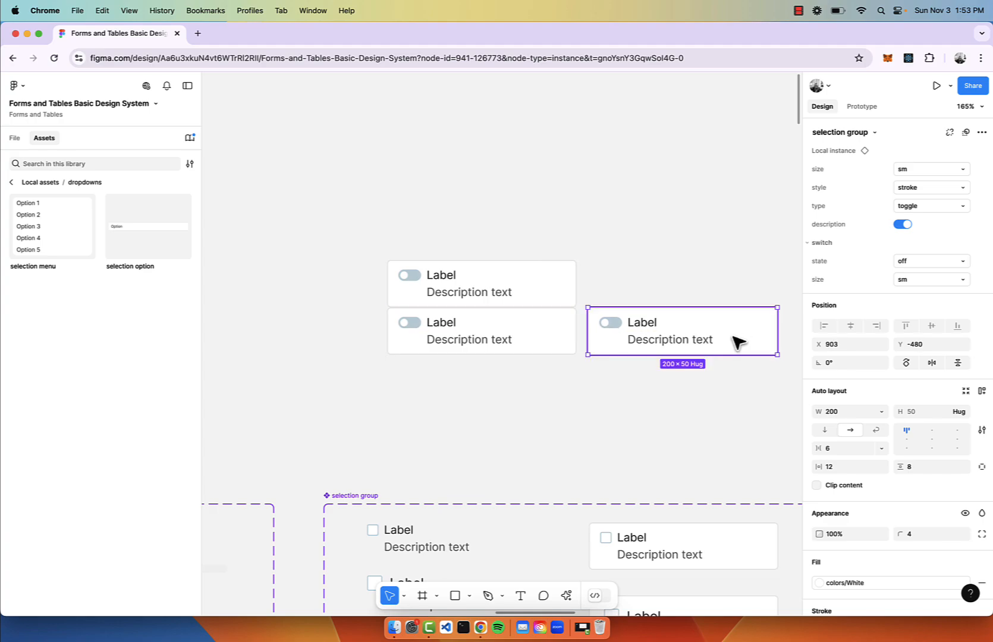
pyautogui.keyDown('shift'); pyautogui.click(568, 340); pyautogui.keyUp('shift')
pyautogui.scroll(-5, 565, 342)
pyautogui.moveTo(565, 344); pyautogui.dragTo(368, 323)
pyautogui.click(369, 275)
# Change the type of all three cards in the row to checkbox.
pyautogui.moveTo(281, 270); pyautogui.dragTo(565, 360)
pyautogui.click(931, 206)
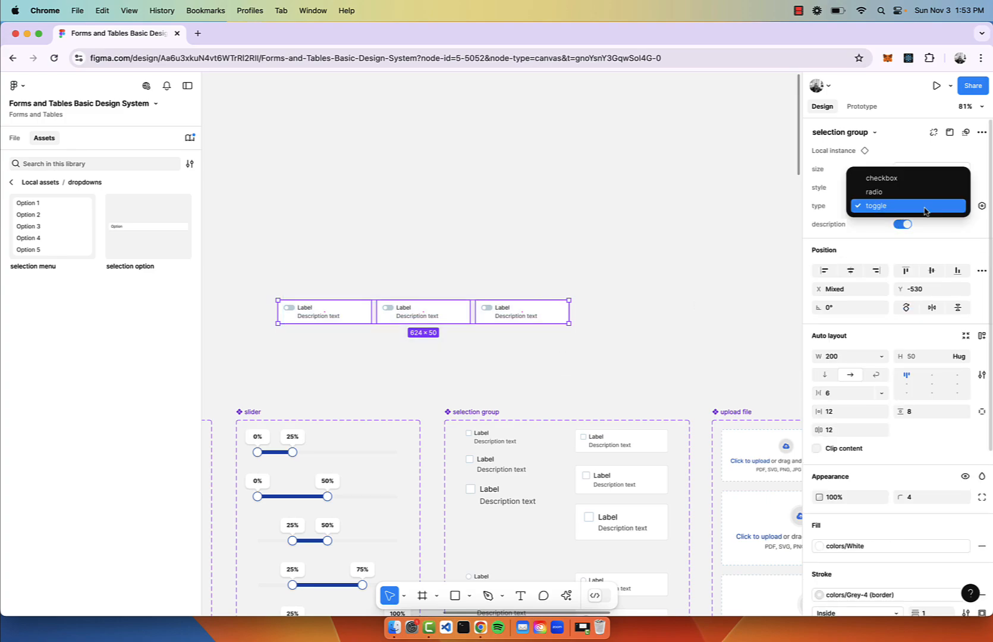
pyautogui.click(919, 177)
pyautogui.click(594, 257)
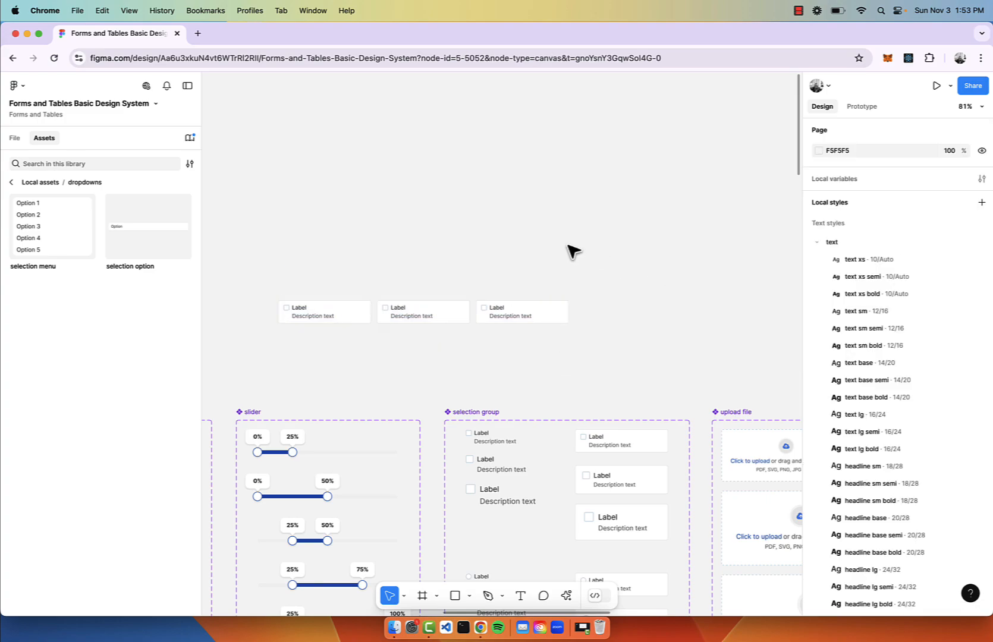
# Turn off the description text on all three checkbox cards in the row.
pyautogui.scroll(3, 488, 326)
pyautogui.doubleClick(501, 308)
pyautogui.click(502, 306)
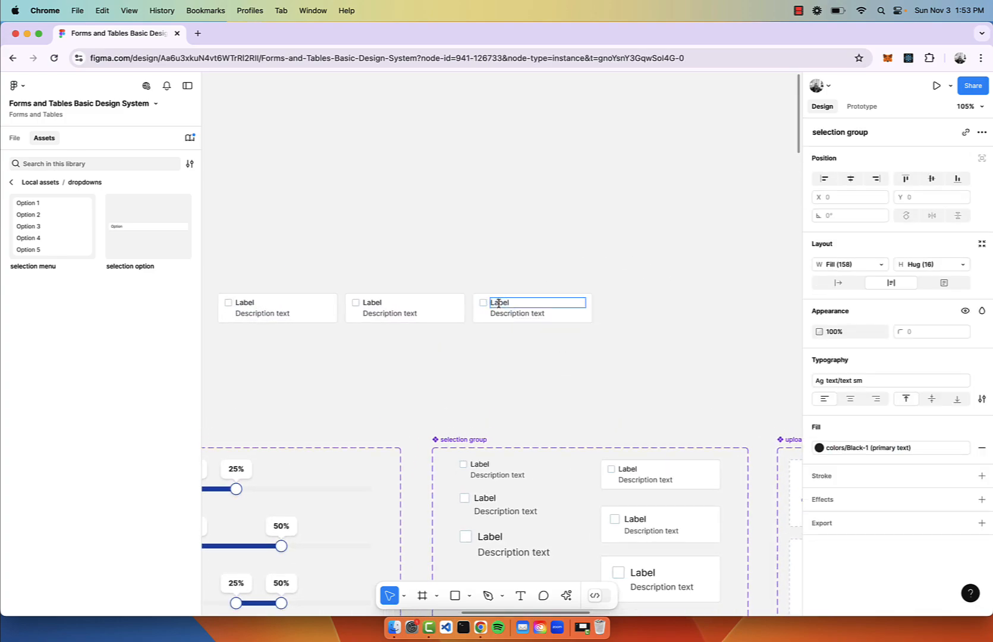
pyautogui.click(538, 252)
pyautogui.moveTo(583, 244); pyautogui.dragTo(263, 385)
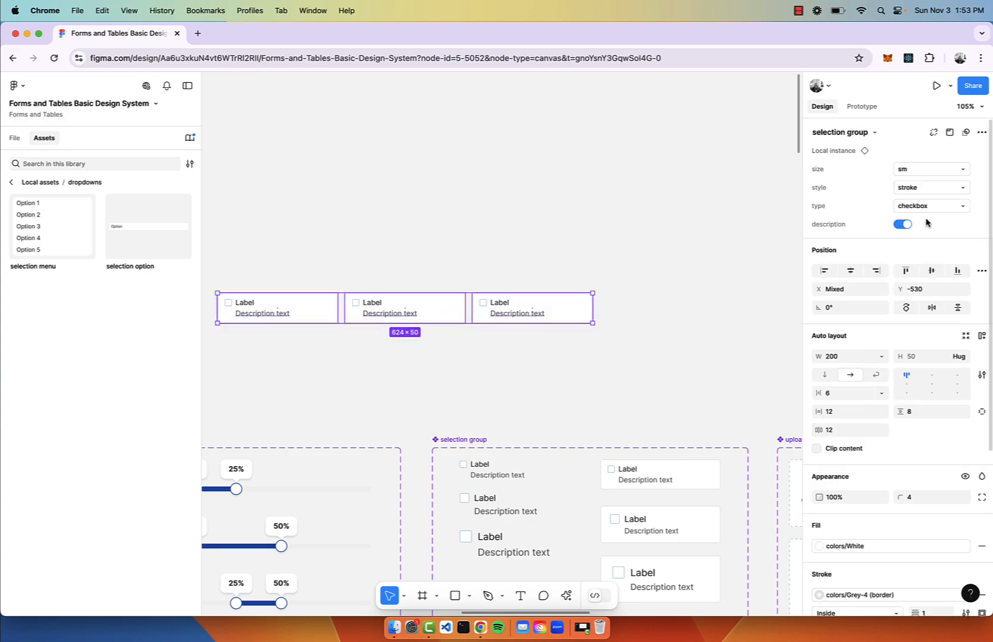
pyautogui.click(899, 224)
pyautogui.click(614, 270)
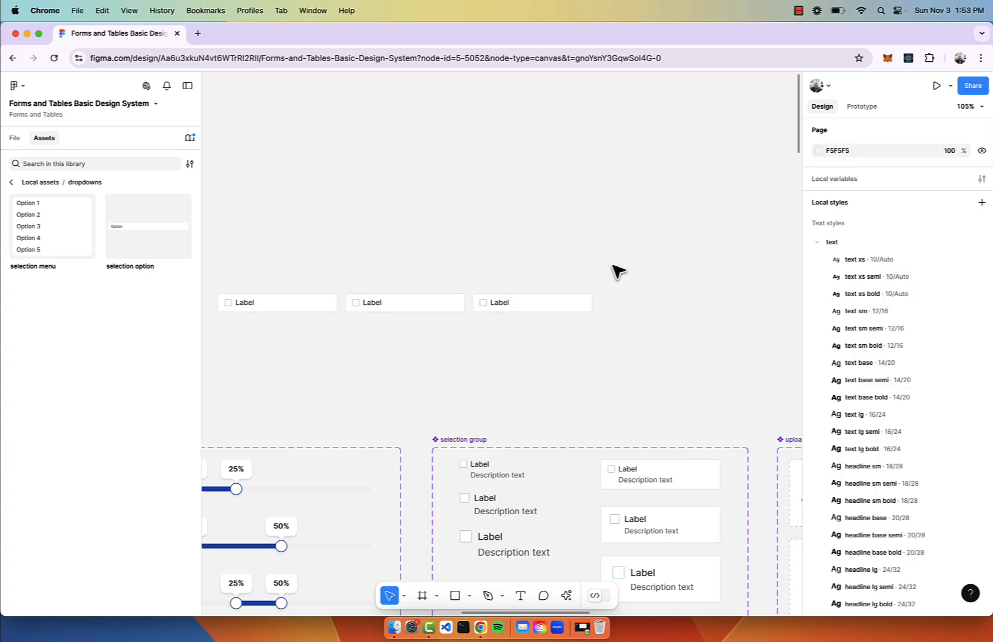
# Delete the row of three checkbox cards from the canvas.
pyautogui.moveTo(615, 270); pyautogui.dragTo(250, 366)
pyautogui.press('Delete')
pyautogui.scroll(-5, 250, 366)
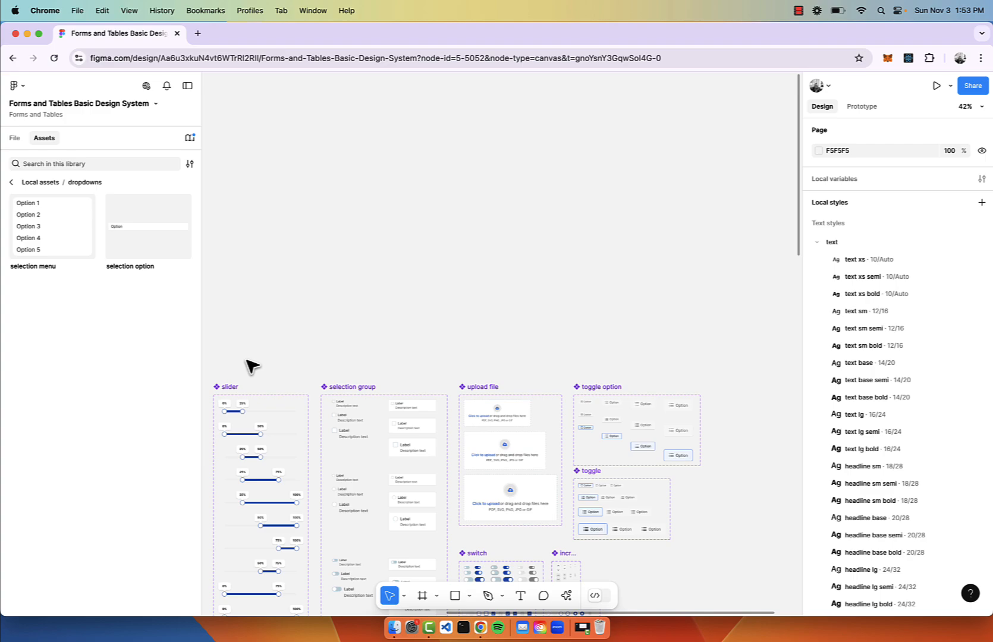
# Place an instance of the sm upload file variant on the empty canvas above its component set.
pyautogui.click(384, 316)
pyautogui.scroll(10, 385, 321)
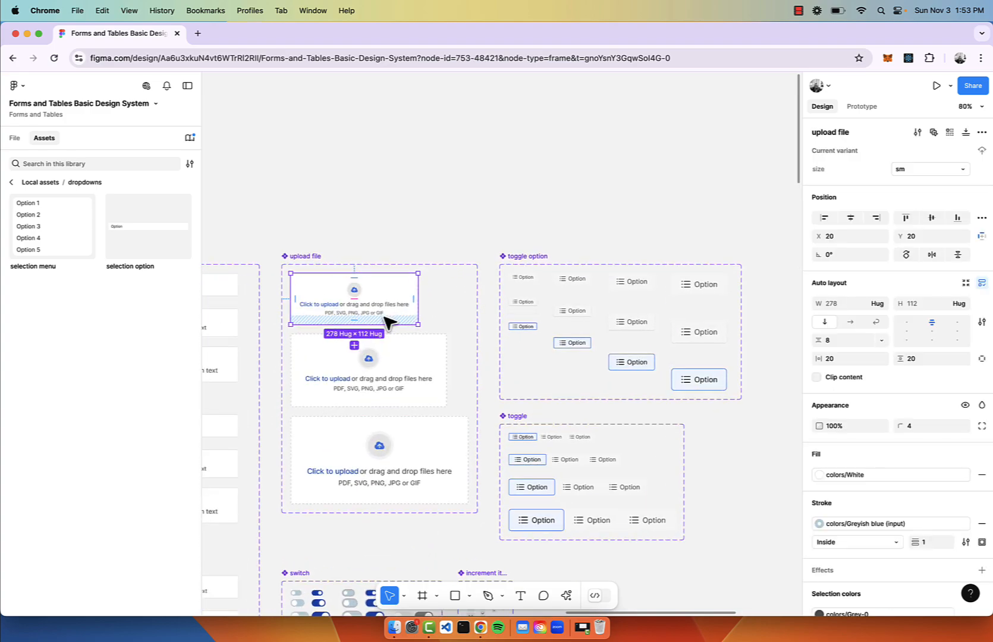
pyautogui.moveTo(505, 290); pyautogui.dragTo(499, 100)
pyautogui.scroll(3, 344, 238)
pyautogui.scroll(-4, 515, 216)
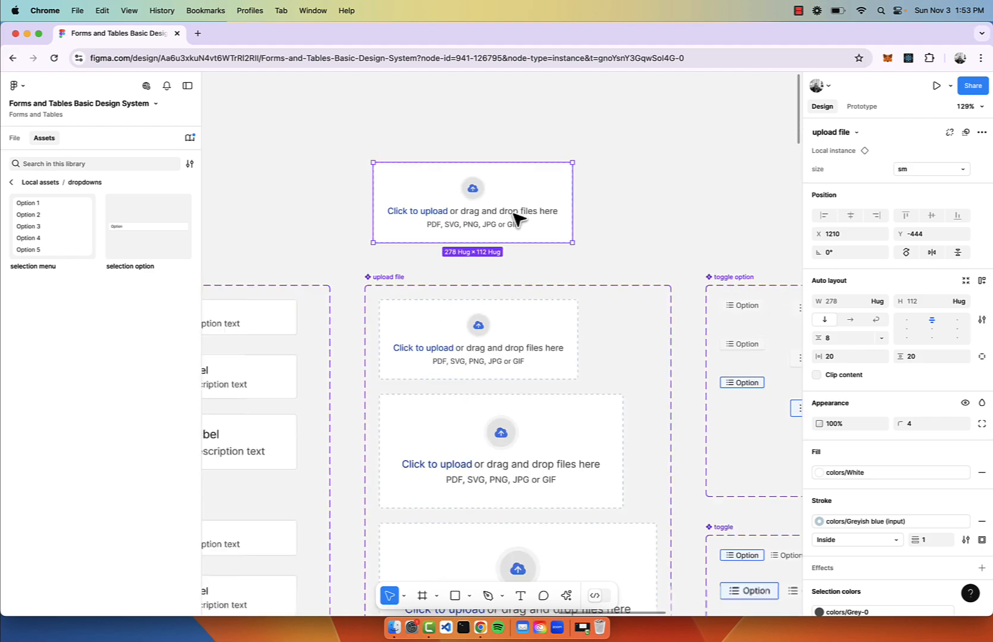
# Switch the upload file instance's size to md and then to lg.
pyautogui.click(945, 173)
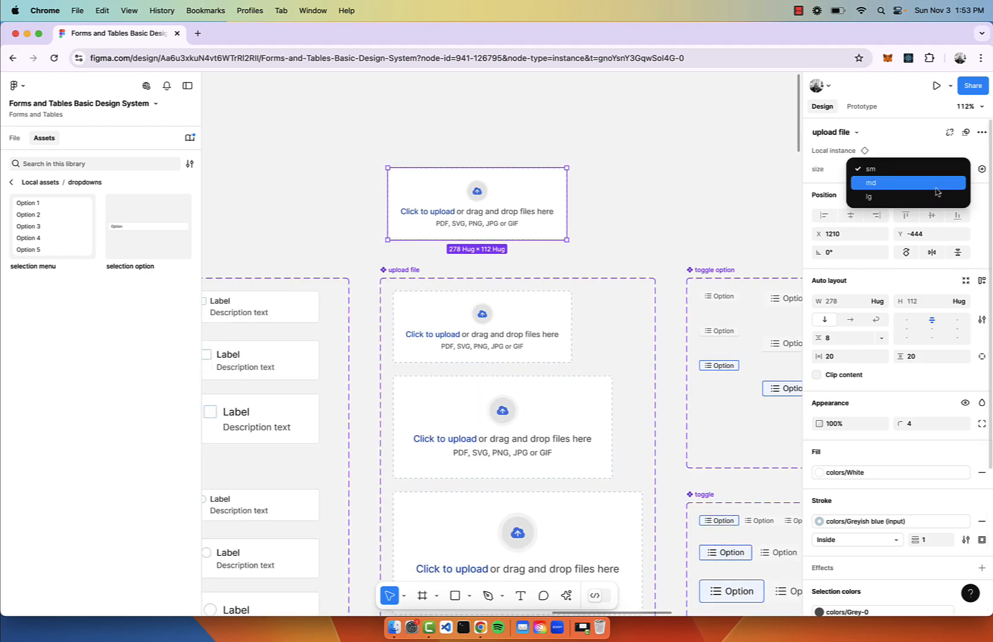
pyautogui.click(943, 182)
pyautogui.click(935, 172)
pyautogui.click(935, 182)
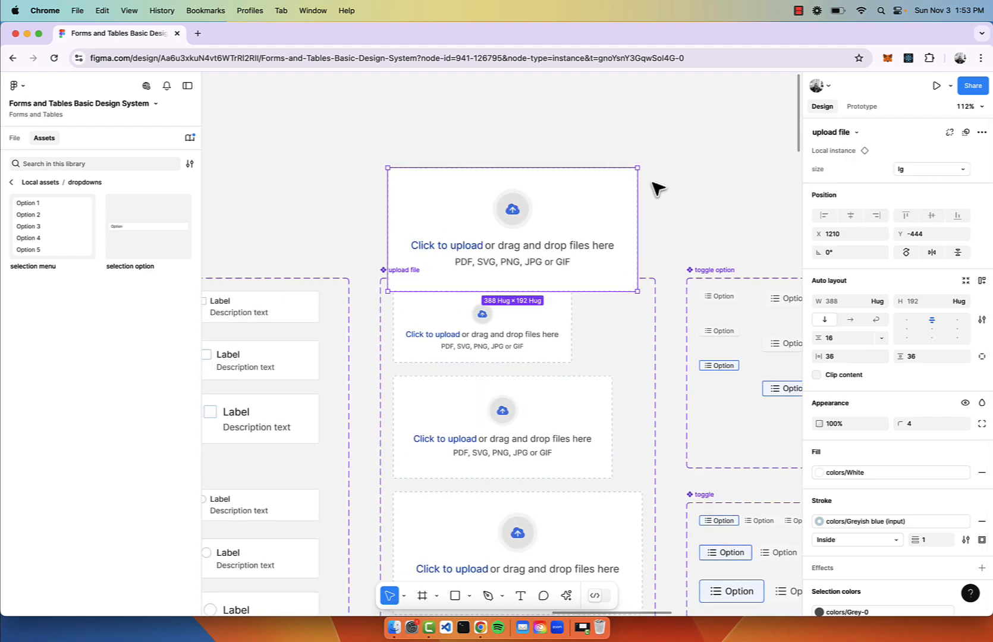
# Delete the upload file instance from the canvas.
pyautogui.click(656, 189)
pyautogui.moveTo(581, 255); pyautogui.dragTo(577, 195)
pyautogui.press('Delete')
pyautogui.scroll(-5, 577, 199)
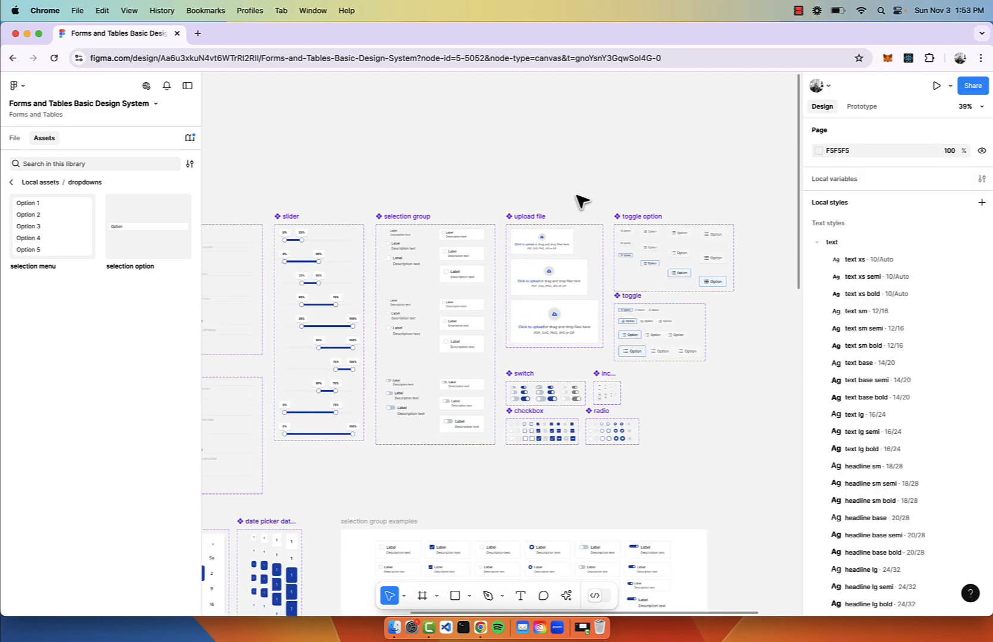
# Place an instance of the md hover toggle option on the empty canvas above its component set.
pyautogui.scroll(5, 554, 248)
pyautogui.hscroll(5, 556, 250)
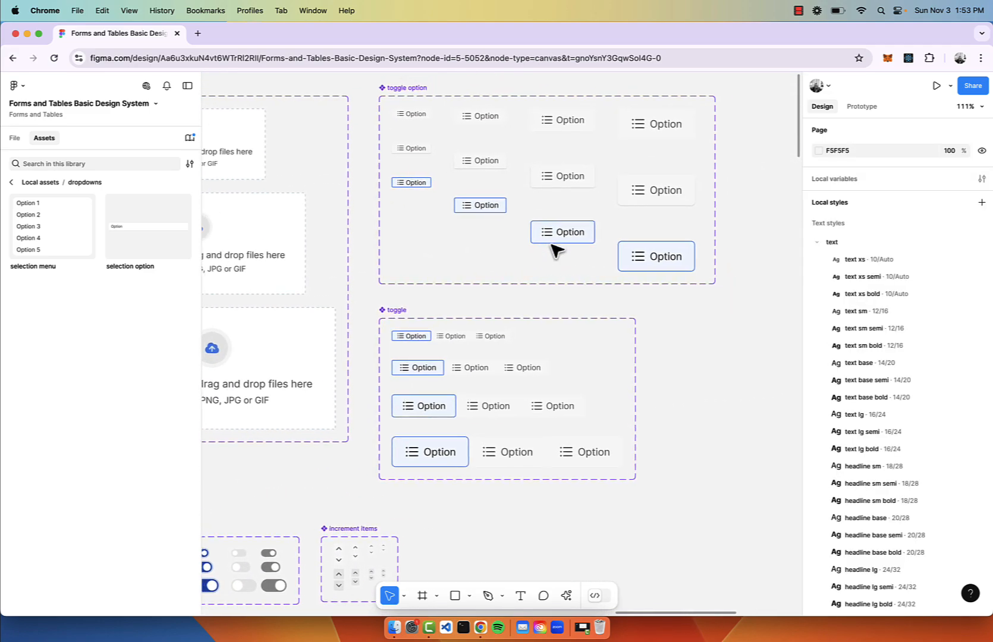
pyautogui.scroll(-1, 556, 251)
pyautogui.scroll(4, 556, 251)
pyautogui.scroll(3, 510, 457)
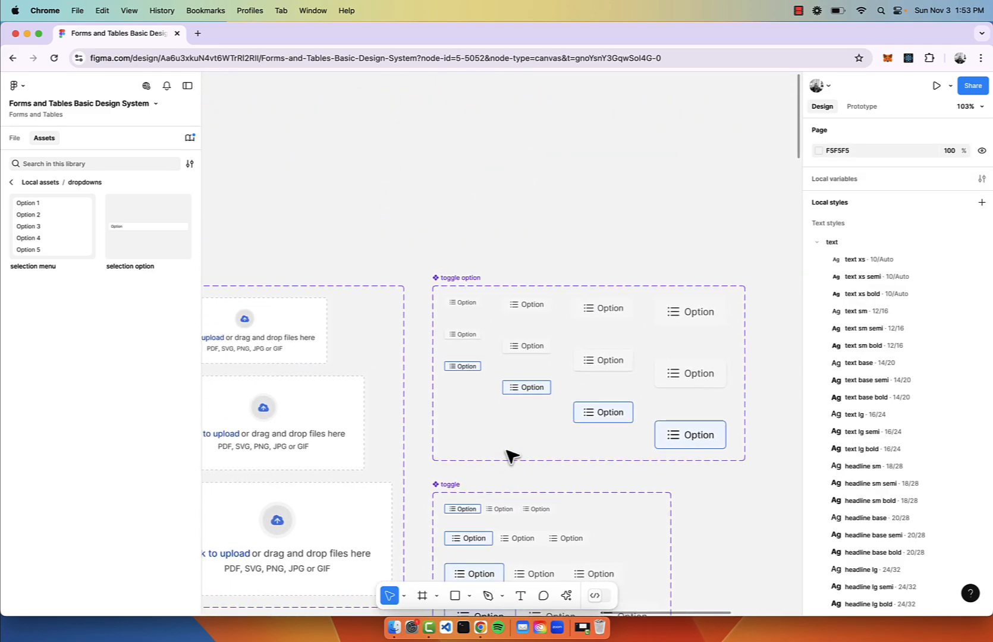
pyautogui.click(600, 381)
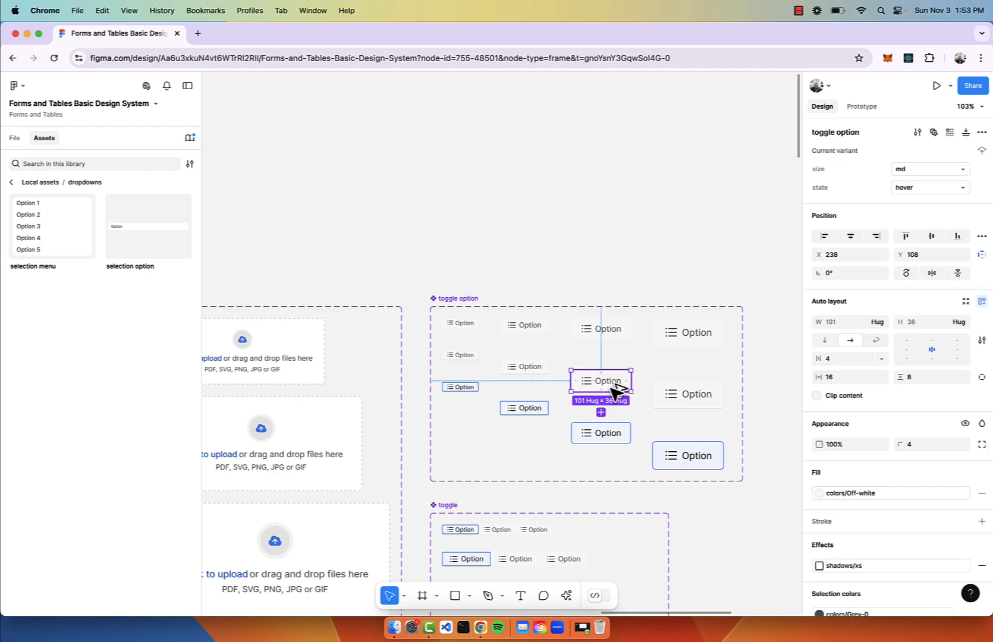
pyautogui.moveTo(617, 390); pyautogui.dragTo(562, 214)
pyautogui.scroll(5, 559, 217)
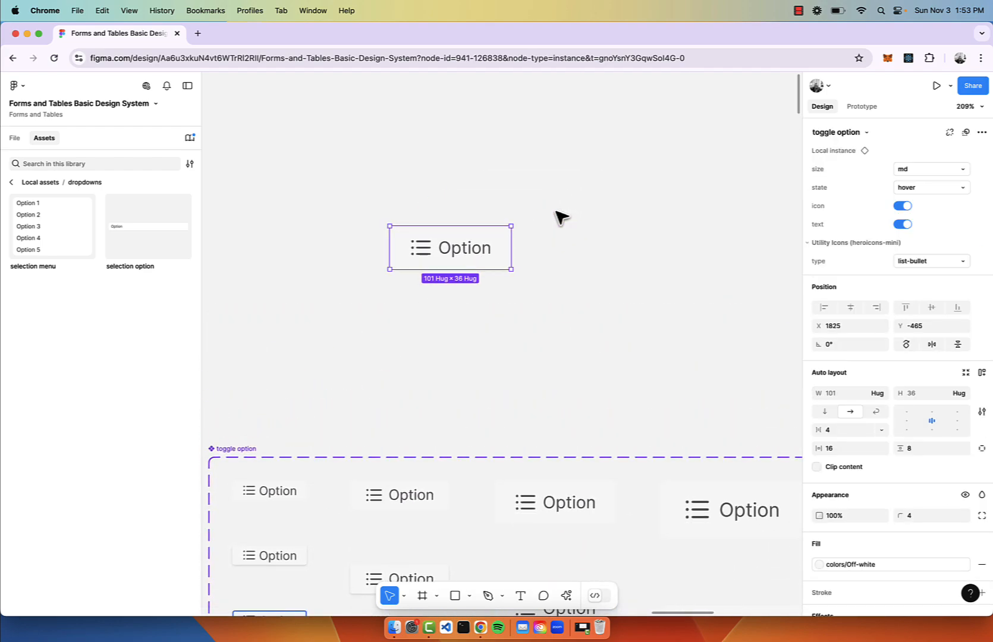
pyautogui.moveTo(479, 251); pyautogui.dragTo(476, 200)
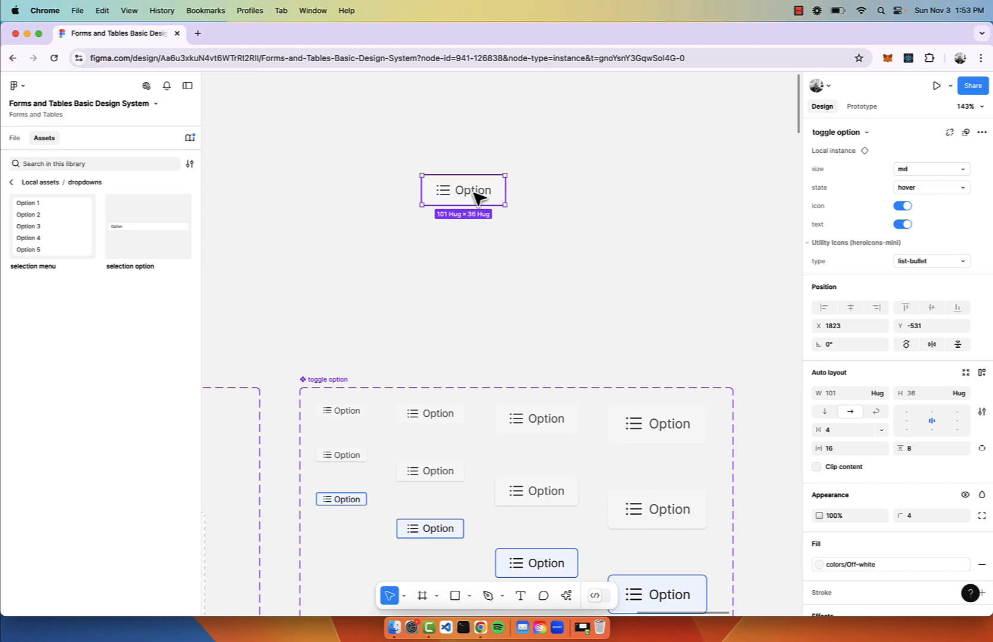
# Hide the toggle option's icon and duplicate the instance into a horizontal row of three.
pyautogui.scroll(5, 476, 198)
pyautogui.scroll(2, 477, 199)
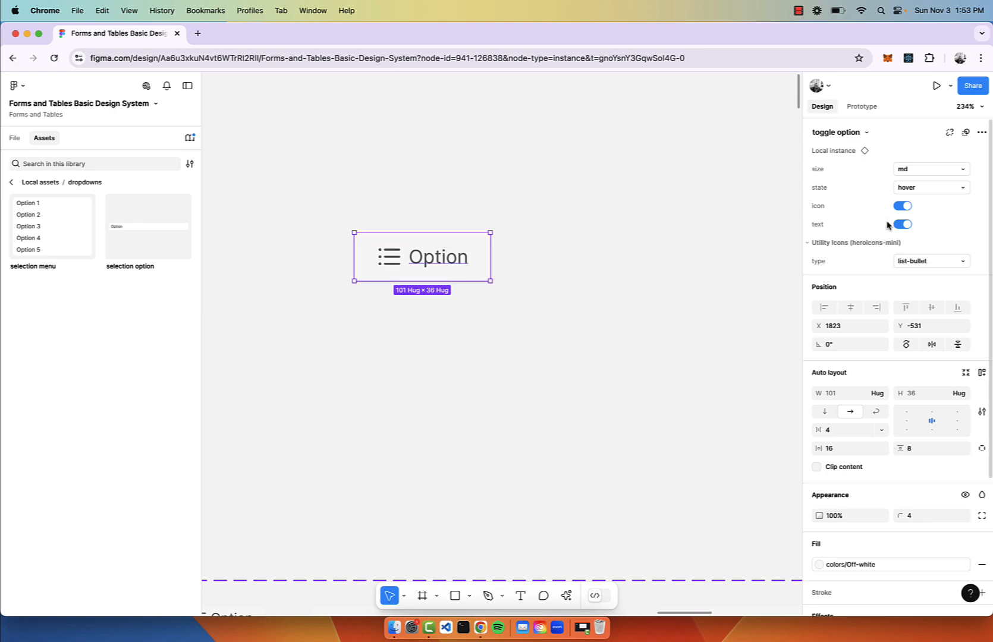
pyautogui.click(898, 207)
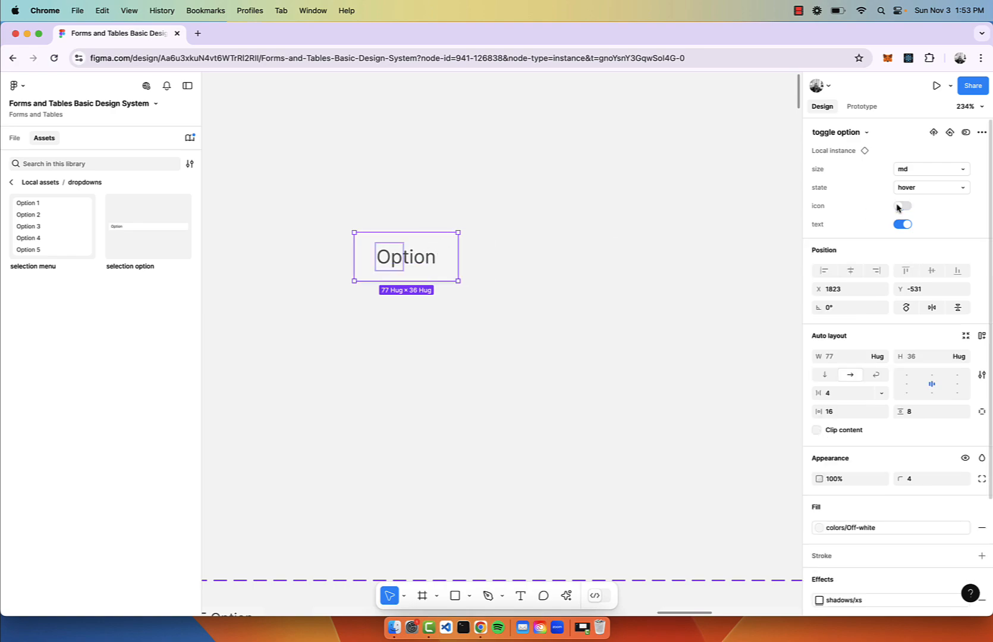
pyautogui.moveTo(413, 264); pyautogui.dragTo(510, 263)
pyautogui.press('super+d')
# Change the three toggle option labels to Days, Months and Years, in that order.
pyautogui.doubleClick(413, 261)
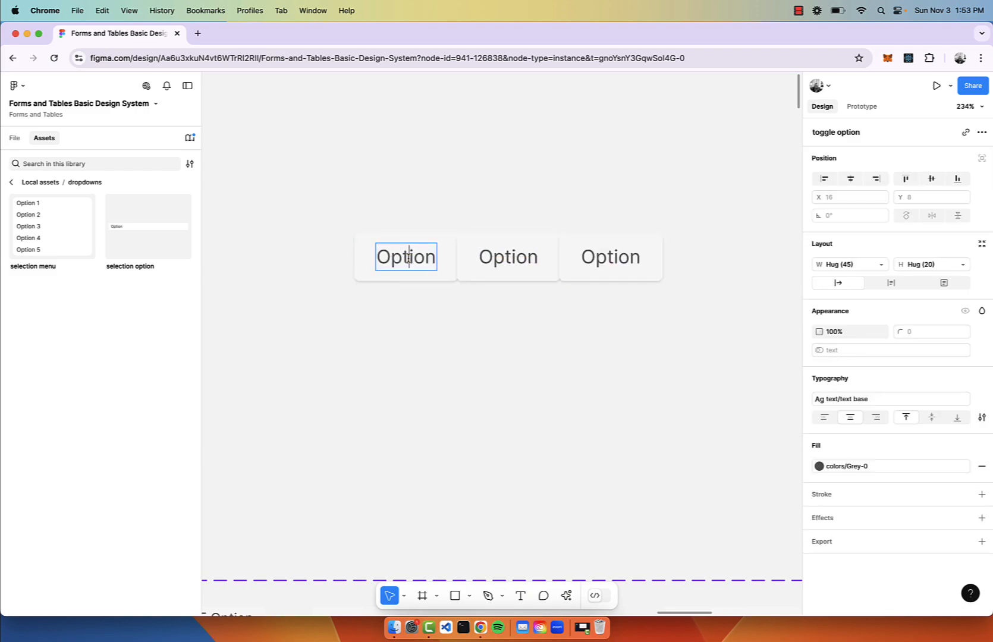
pyautogui.doubleClick(408, 258)
pyautogui.write('Days')
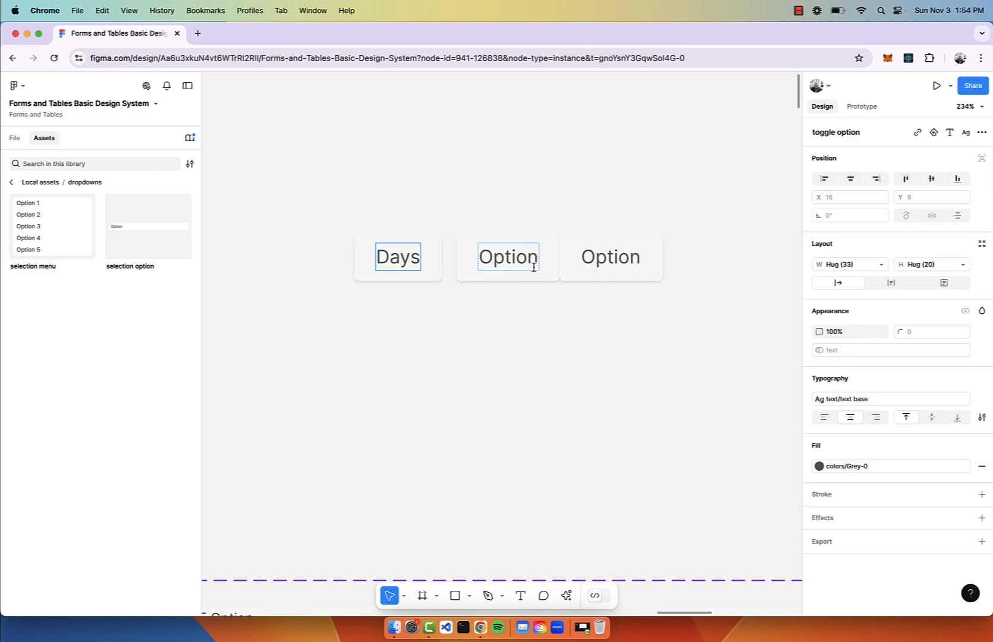
pyautogui.doubleClick(524, 266)
pyautogui.write('Months')
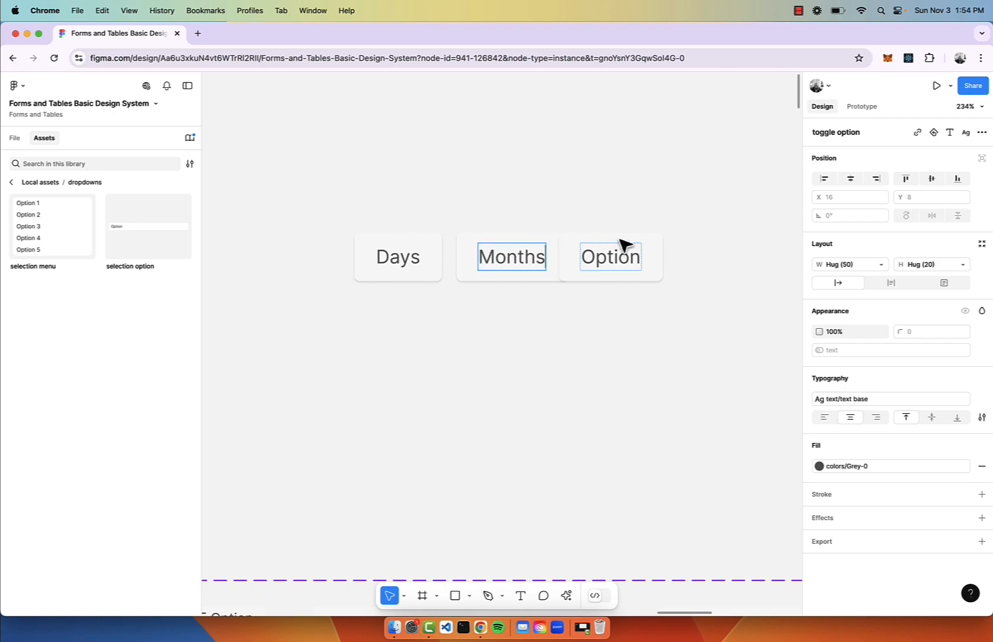
pyautogui.doubleClick(617, 250)
pyautogui.write('Years')
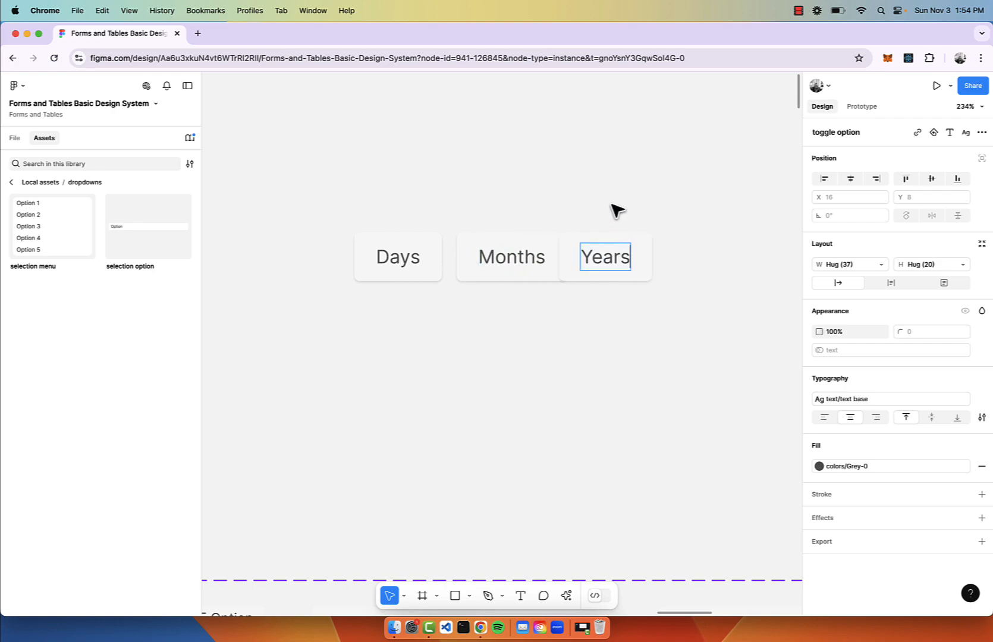
pyautogui.click(614, 206)
# Wrap the three toggle options in a horizontal auto layout frame with a gap of 0.
pyautogui.scroll(-3, 622, 199)
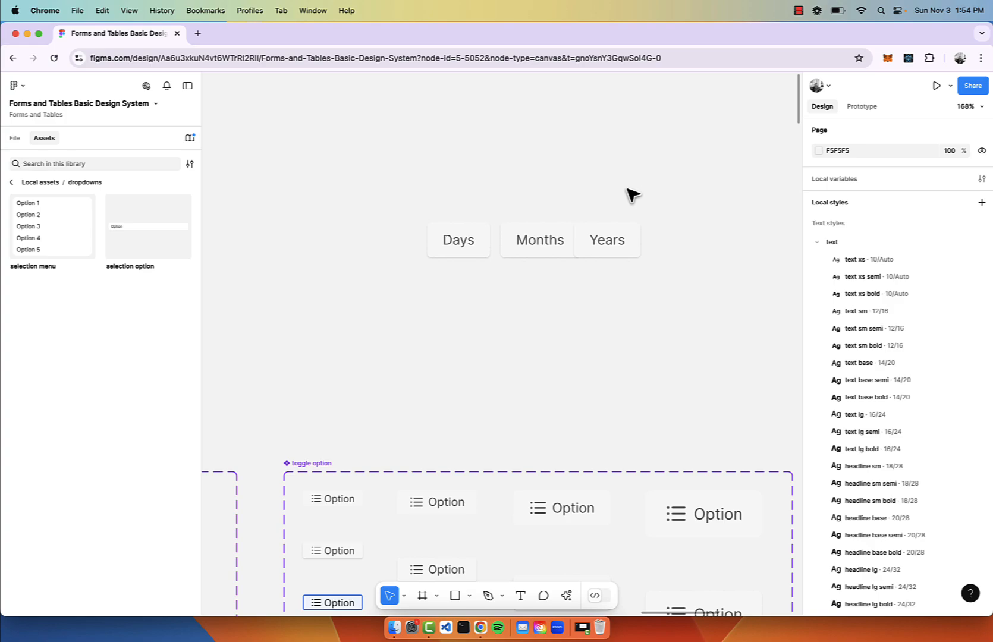
pyautogui.moveTo(642, 189); pyautogui.dragTo(370, 303)
pyautogui.hotkey('shift', 'a')
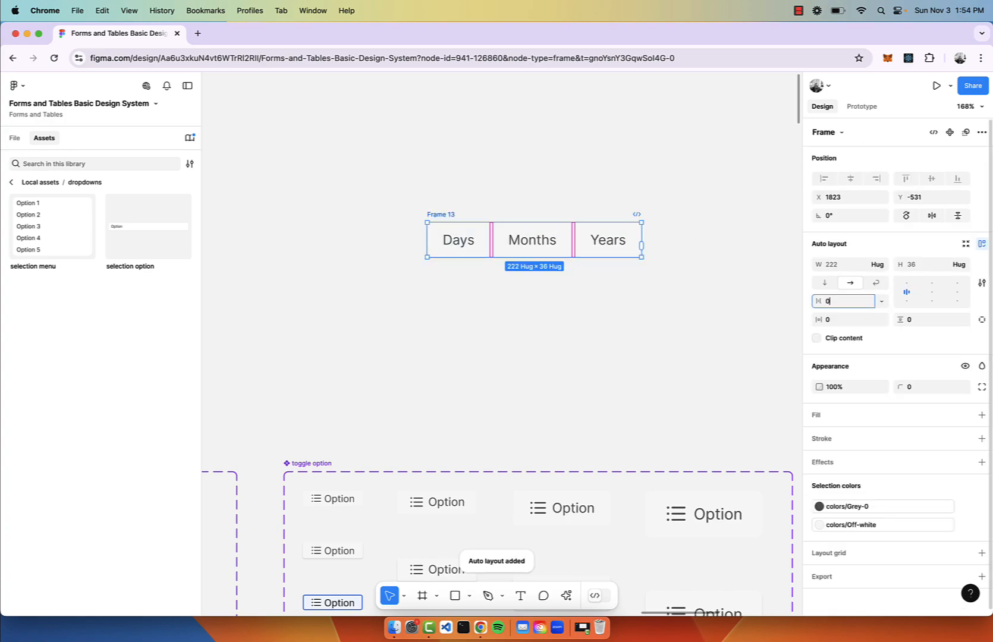
pyautogui.press('Return')
pyautogui.hscroll(5, 486, 188)
pyautogui.scroll(-2, 485, 188)
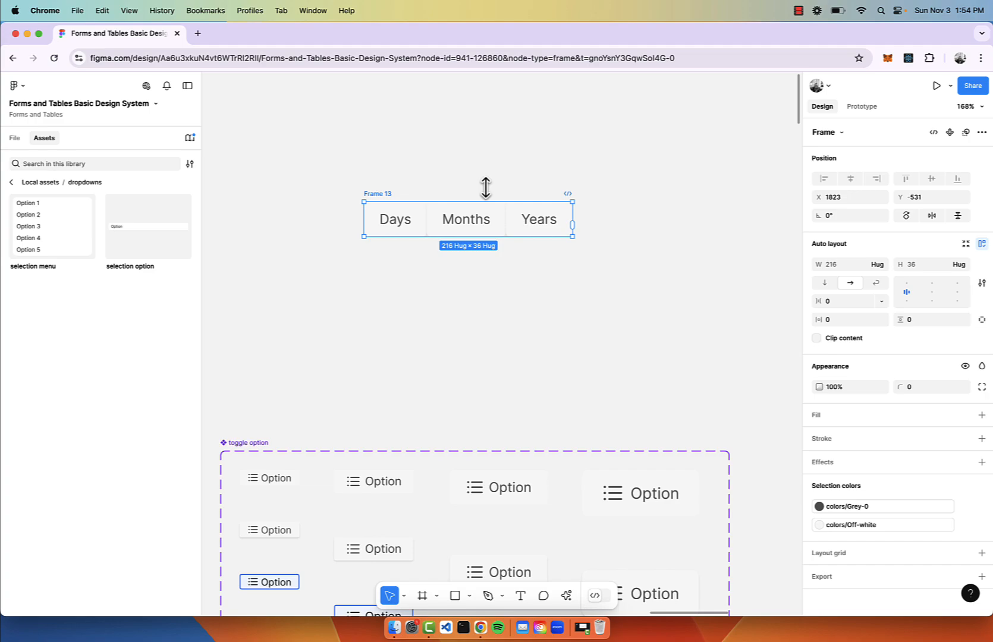
# Set the state of all three toggle options in the auto layout frame to unselected.
pyautogui.click(495, 237)
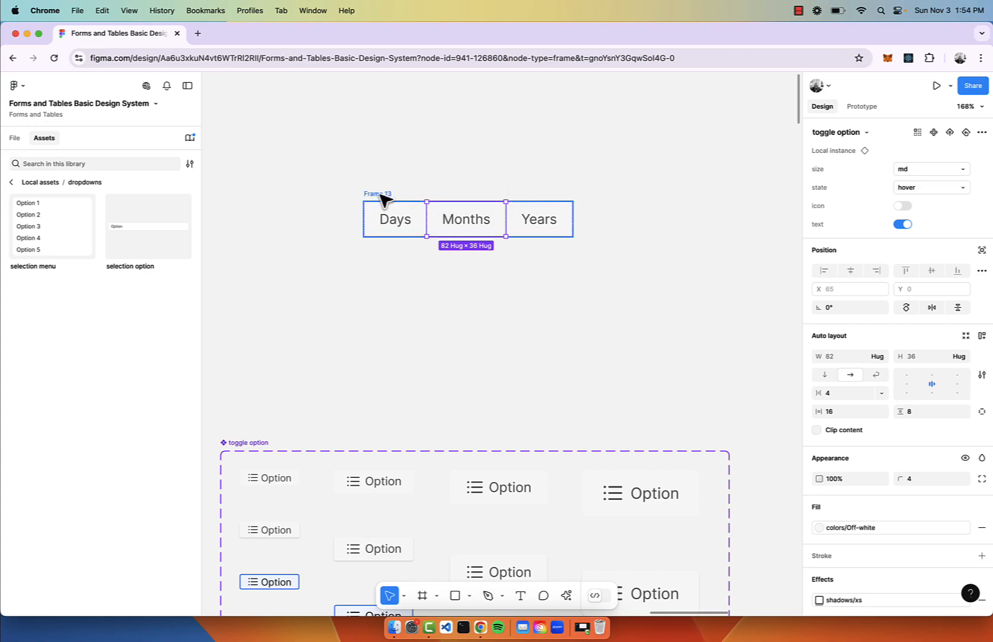
pyautogui.press('super+a')
pyautogui.click(916, 189)
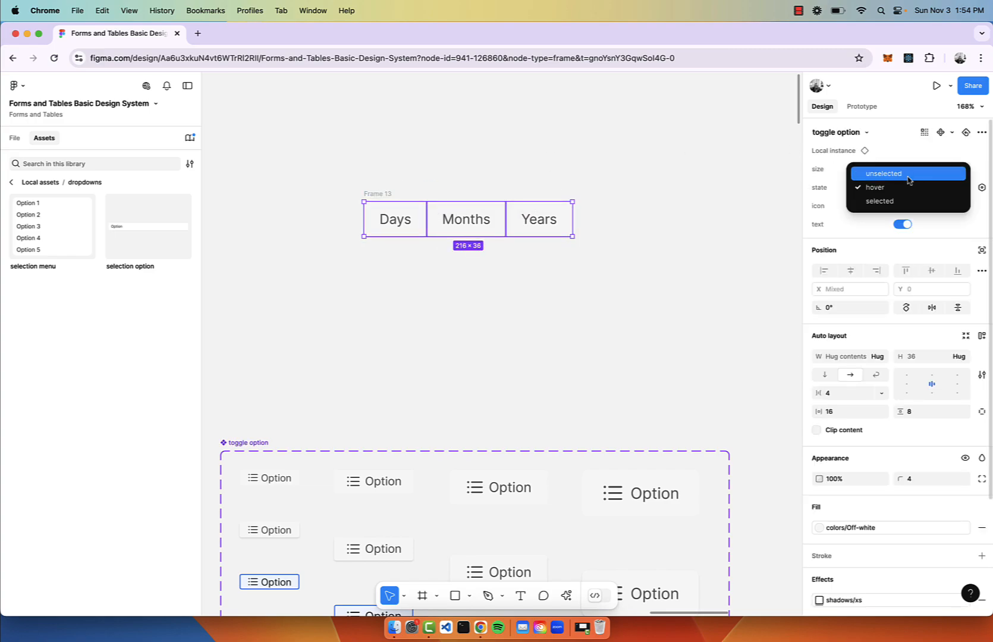
pyautogui.click(885, 174)
pyautogui.click(547, 284)
# Set the state of the Months toggle option to selected.
pyautogui.click(466, 213)
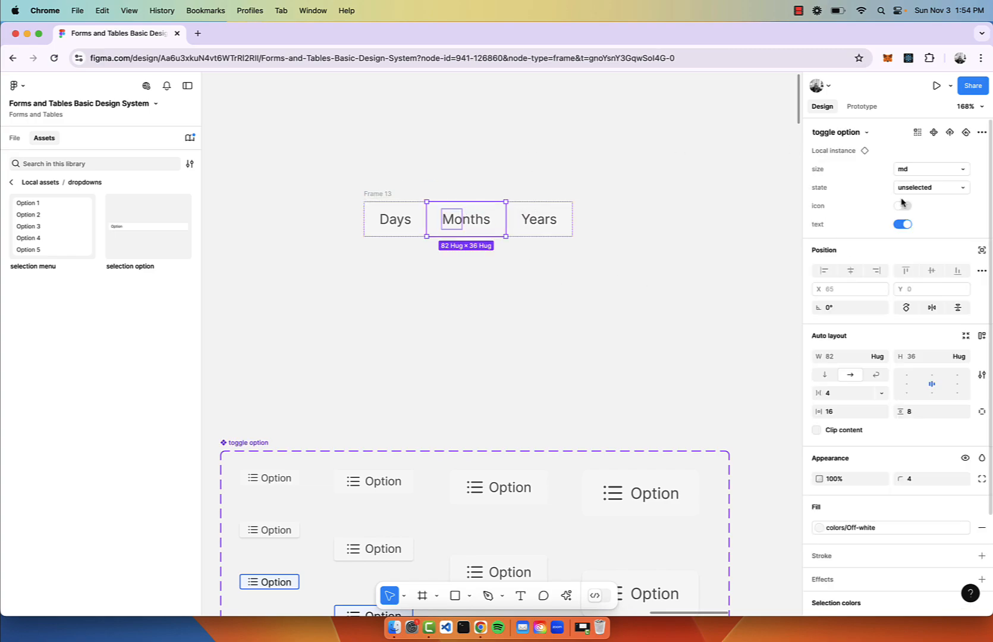
pyautogui.click(914, 190)
pyautogui.click(902, 215)
pyautogui.click(659, 295)
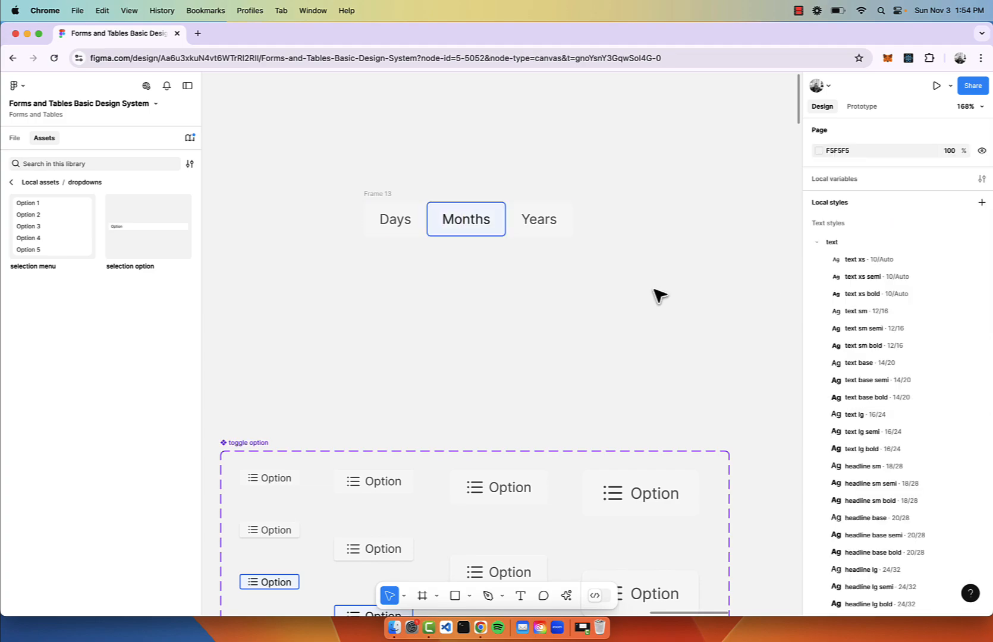
# Draw a frame about 529 × 328 around the toggle group and move the group near the frame's upper left.
pyautogui.scroll(-3, 449, 283)
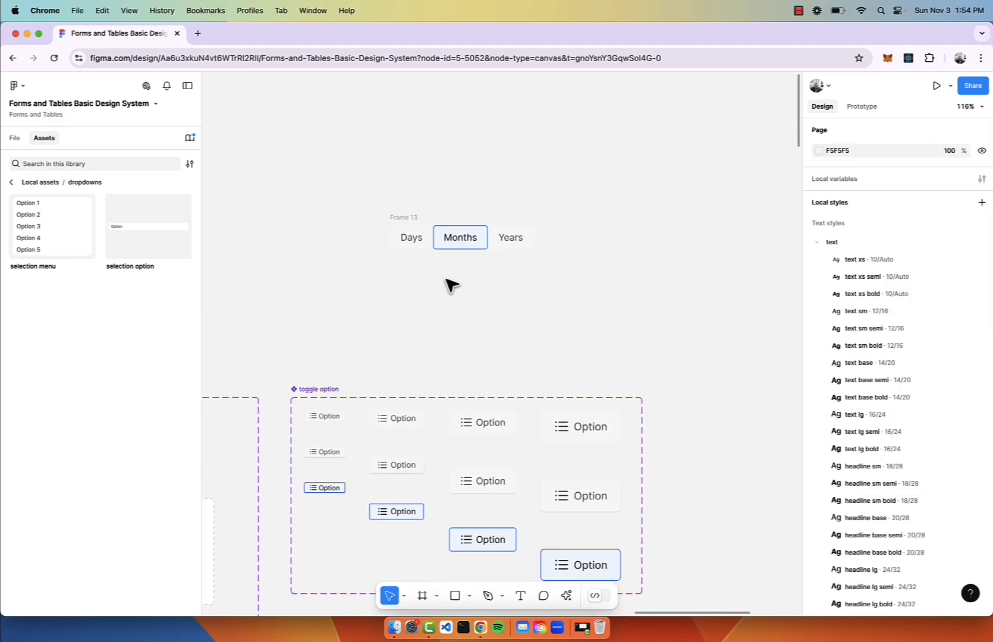
pyautogui.click(404, 218)
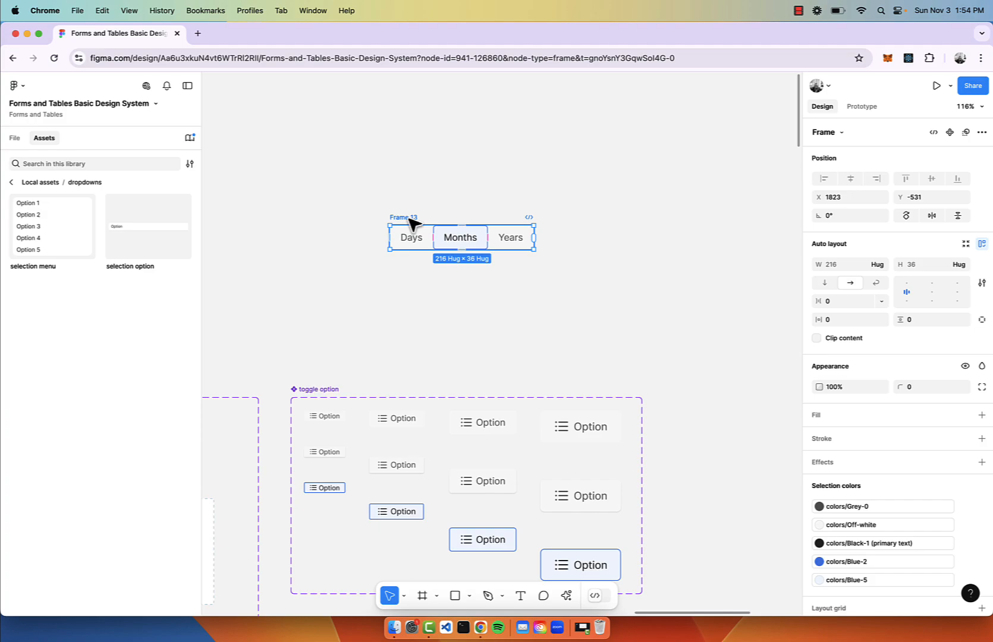
pyautogui.press('f')
pyautogui.moveTo(339, 157)
pyautogui.mouseDown()
pyautogui.moveTo(582, 286)
pyautogui.moveTo(690, 376)
pyautogui.mouseUp()
pyautogui.moveTo(485, 250); pyautogui.dragTo(458, 156)
pyautogui.click(705, 183)
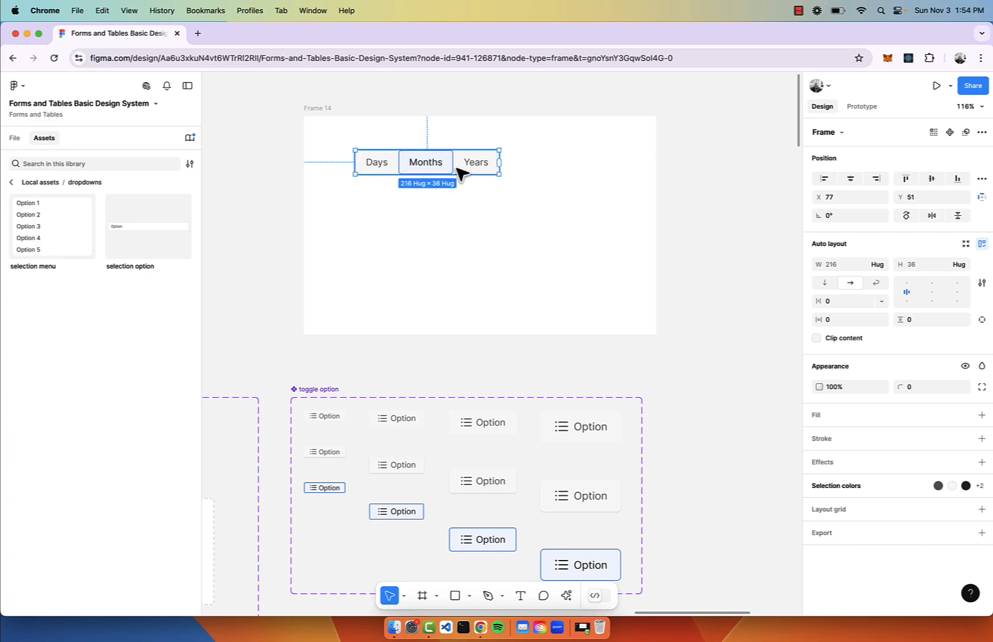
# Widen the white frame holding the toggle group to about 657 px.
pyautogui.scroll(-1, 464, 151)
pyautogui.click(321, 109)
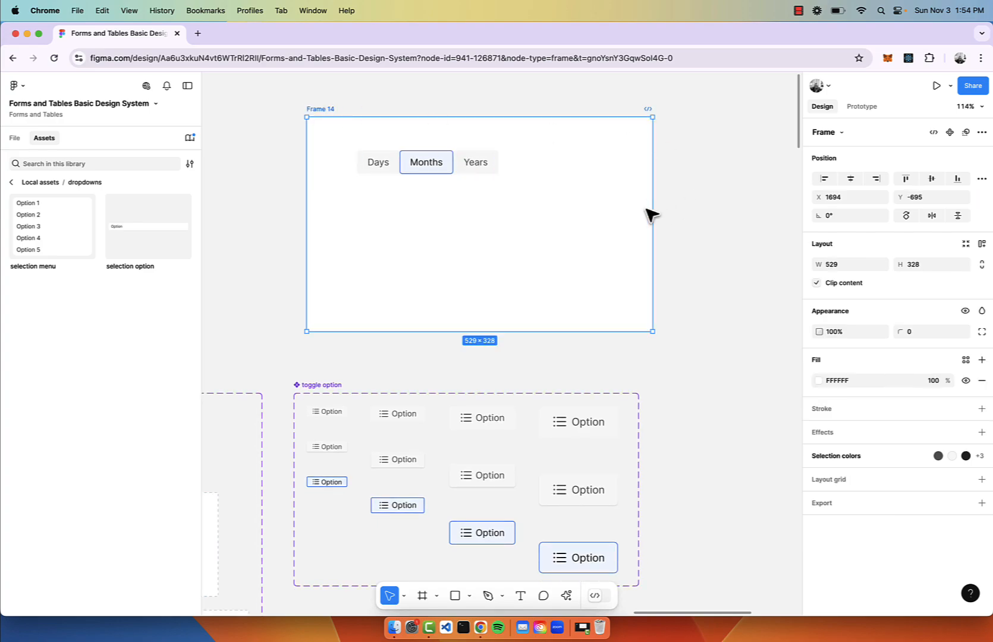
pyautogui.moveTo(647, 208); pyautogui.dragTo(737, 208)
# Place a selection menu instance from the dropdowns assets on the empty canvas above the selection group component set.
pyautogui.scroll(-3, 736, 207)
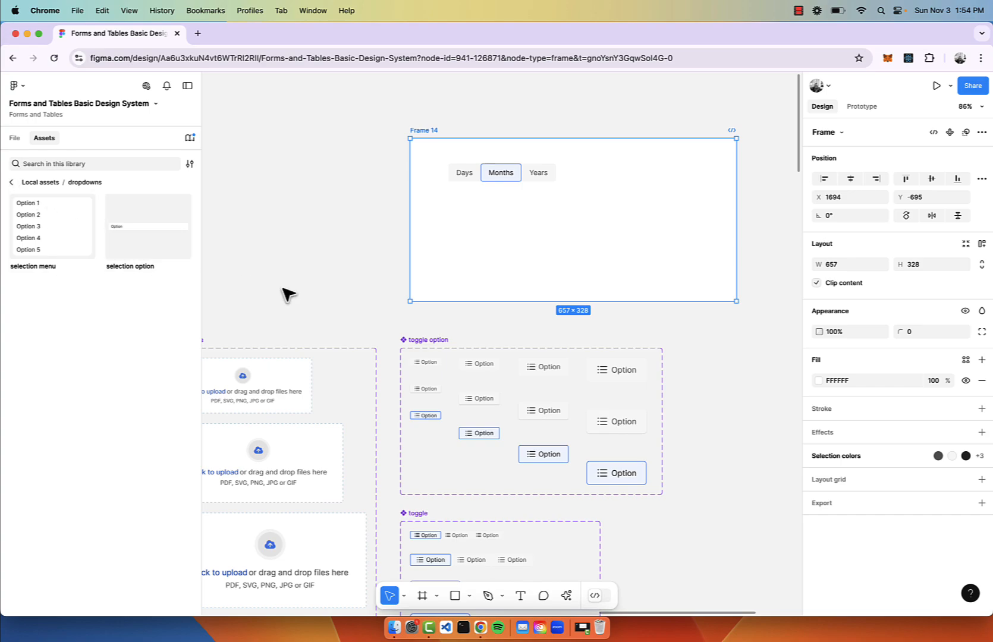
pyautogui.hscroll(-10, 285, 293)
pyautogui.scroll(-5, 285, 293)
pyautogui.hscroll(-5, 285, 291)
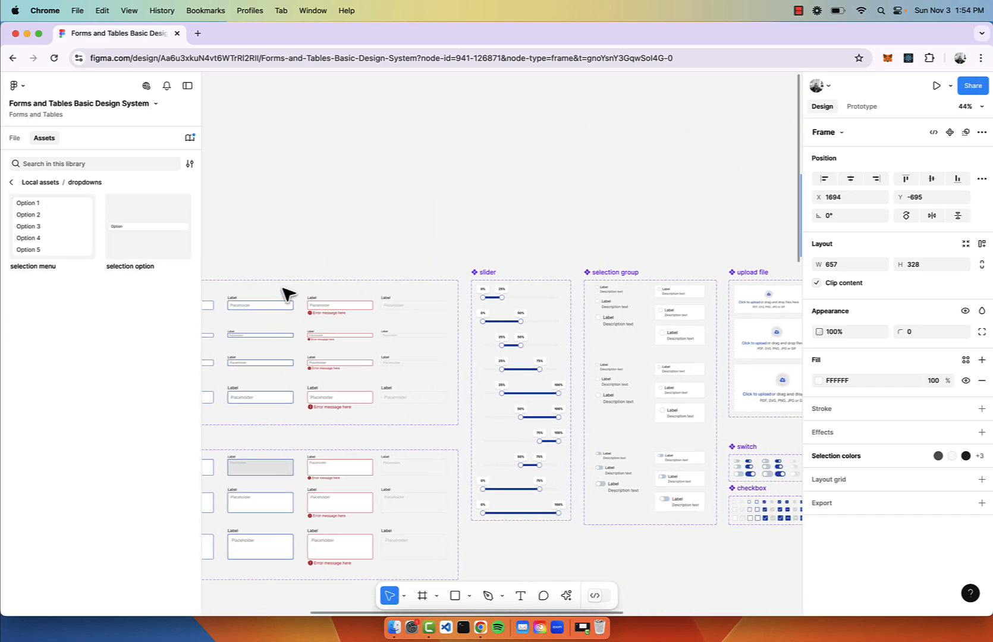
pyautogui.click(291, 240)
pyautogui.moveTo(291, 239); pyautogui.dragTo(672, 223)
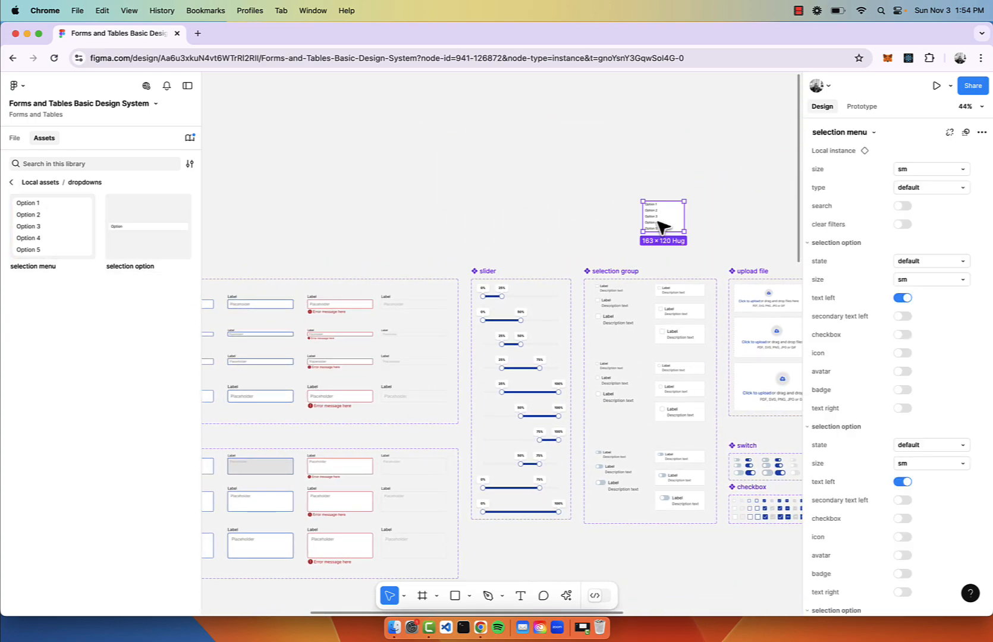
# Place an input instance from the forms assets on the empty canvas beside the selection menu.
pyautogui.hscroll(-5, 455, 299)
pyautogui.scroll(-2, 455, 299)
pyautogui.click(11, 182)
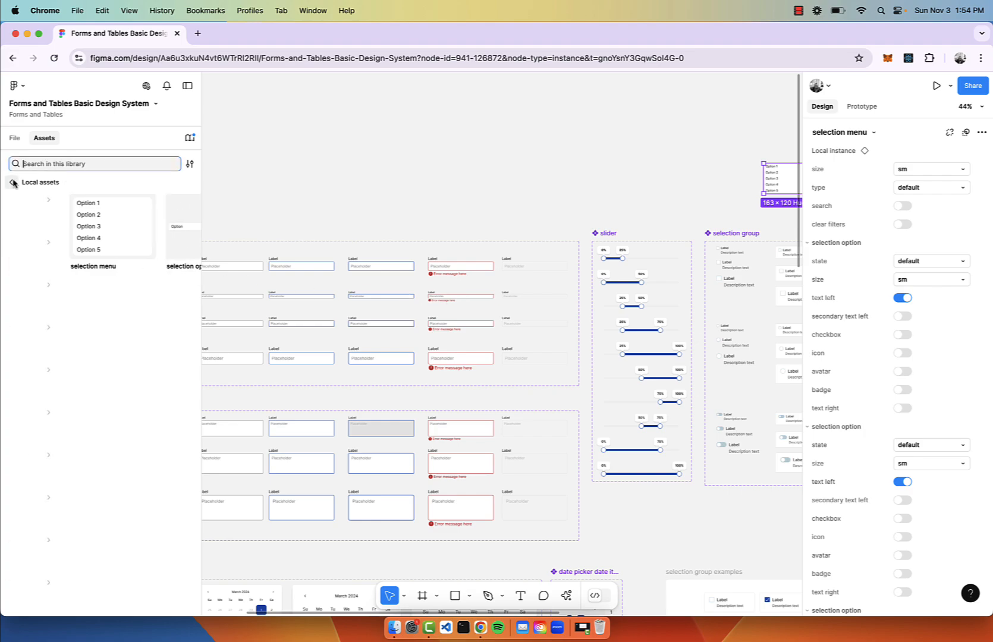
pyautogui.click(76, 453)
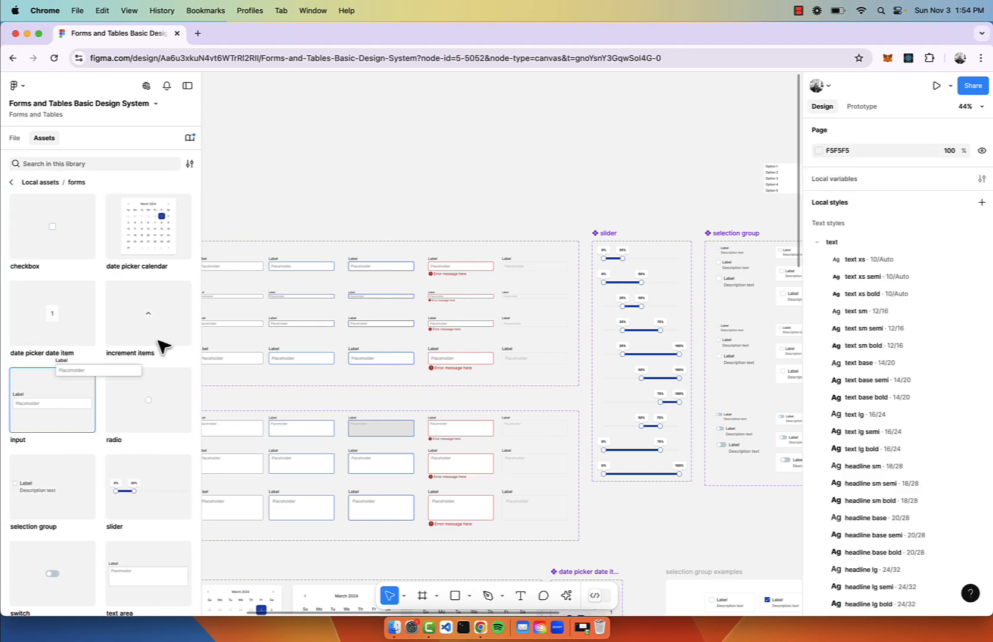
pyautogui.moveTo(52, 402); pyautogui.dragTo(684, 180)
pyautogui.hscroll(5, 684, 179)
pyautogui.scroll(1, 684, 179)
pyautogui.hscroll(5, 684, 180)
pyautogui.scroll(-1, 684, 180)
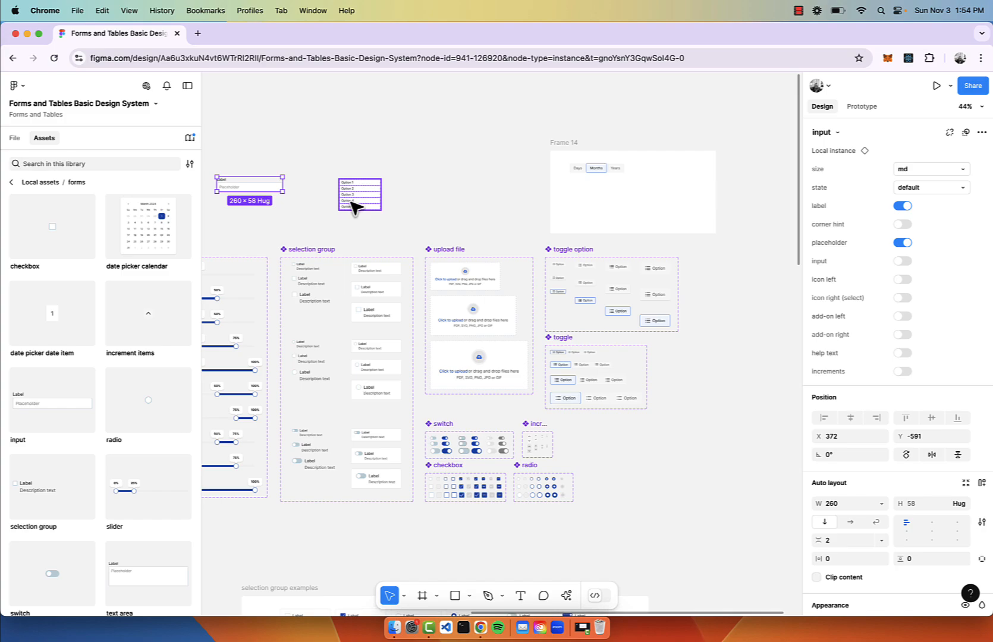
# Move the input and selection menu into the frame beside the toggle group and widen the frame to about 1223 px.
pyautogui.moveTo(238, 144); pyautogui.dragTo(364, 199)
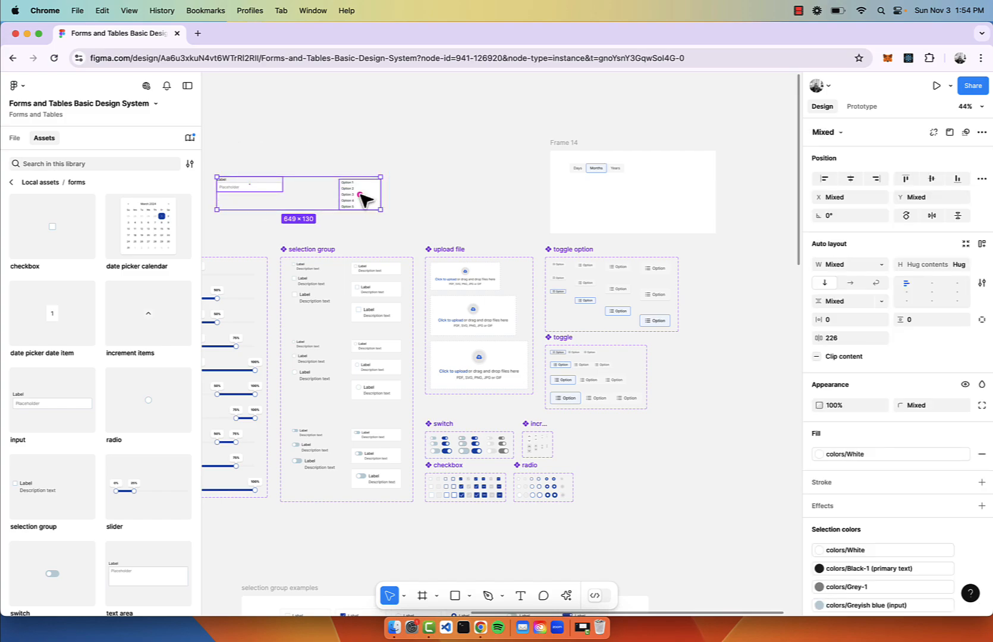
pyautogui.moveTo(392, 140); pyautogui.dragTo(254, 209)
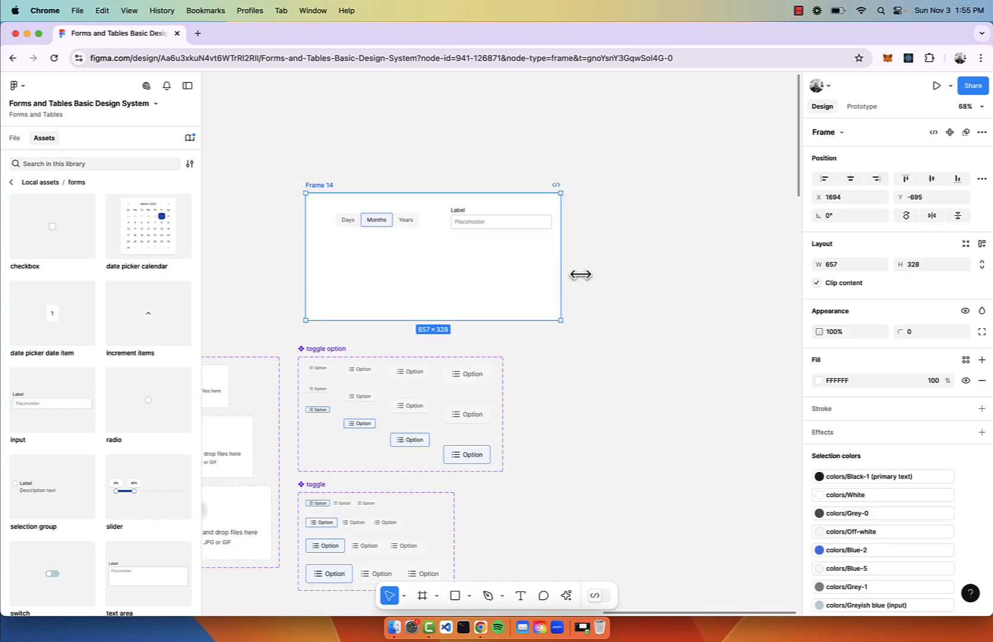
pyautogui.moveTo(576, 274); pyautogui.dragTo(780, 275)
pyautogui.click(694, 168)
# Position the selection menu below the input field, aligned with its left edge.
pyautogui.click(642, 226)
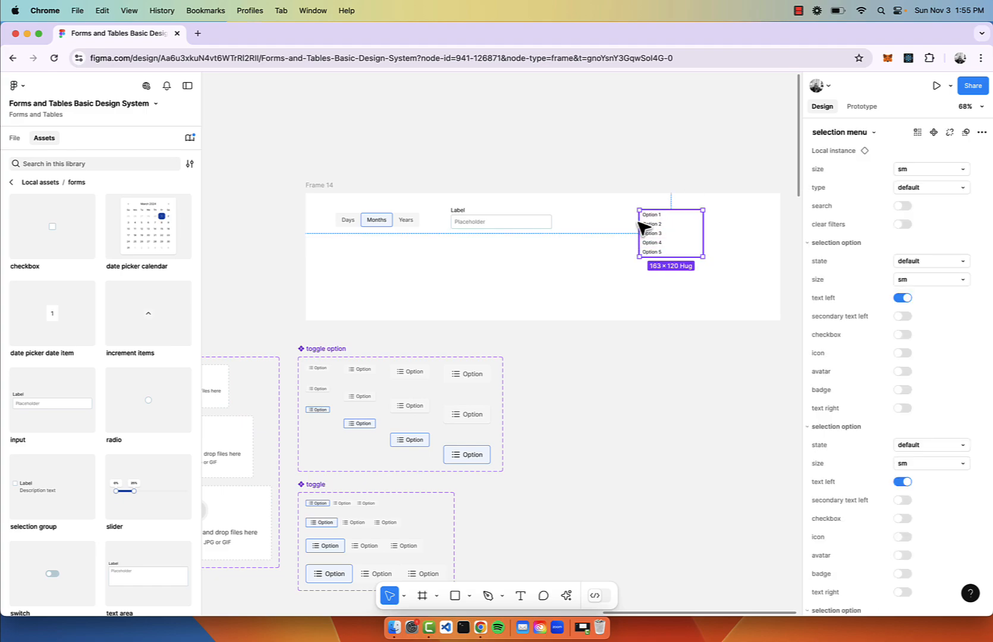
pyautogui.moveTo(643, 226); pyautogui.dragTo(480, 248)
pyautogui.scroll(5, 479, 249)
# Hide the input's label and placeholder, and show its input text with the left calendar icon.
pyautogui.click(492, 197)
pyautogui.hscroll(-2, 493, 198)
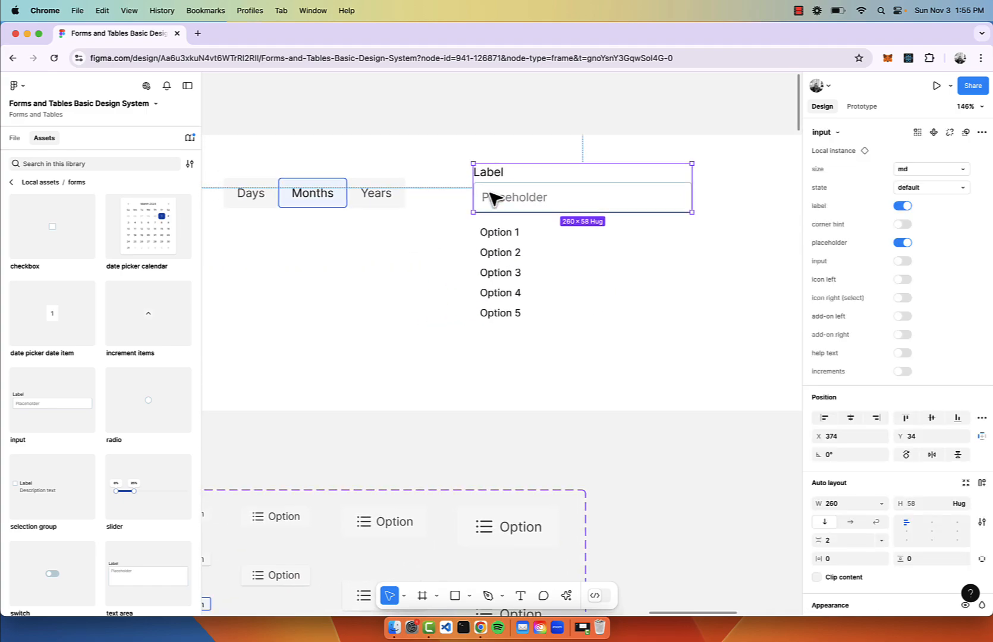
pyautogui.click(904, 206)
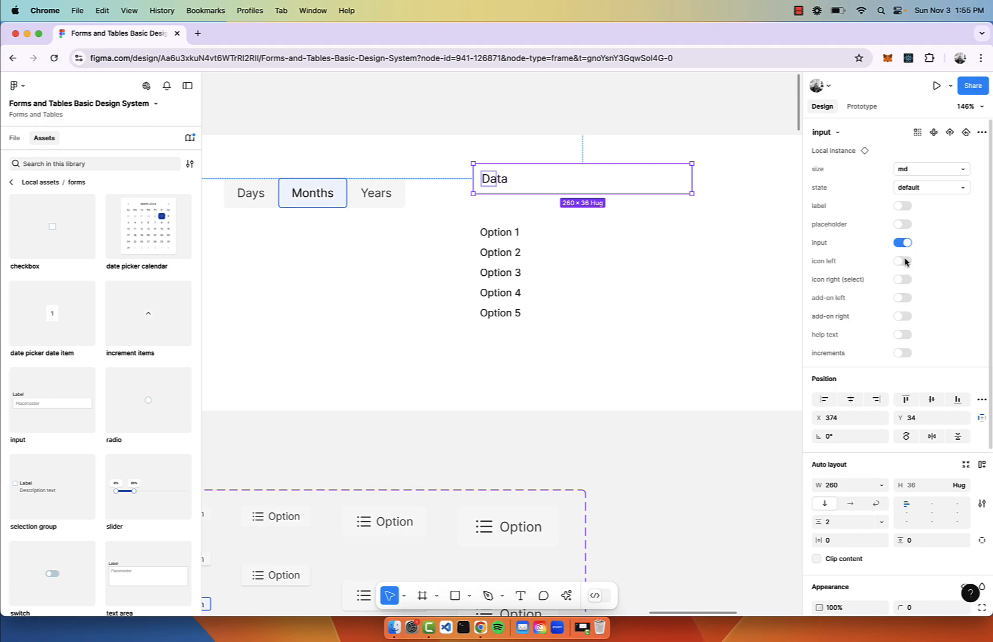
pyautogui.click(904, 261)
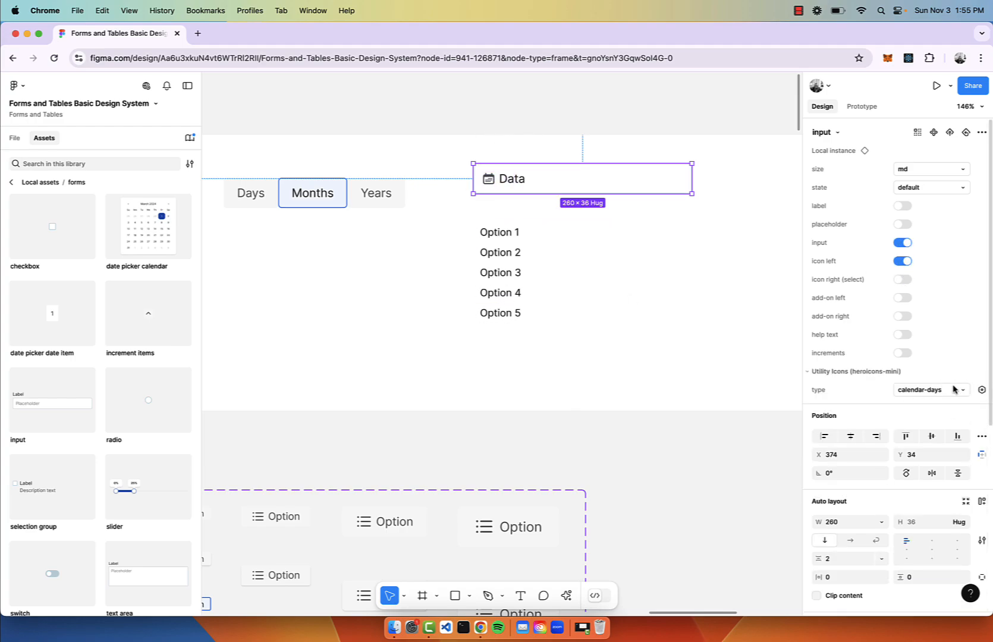
# Change the input's text to "Jan 12 - 25 2025".
pyautogui.scroll(3, 502, 231)
pyautogui.doubleClick(541, 260)
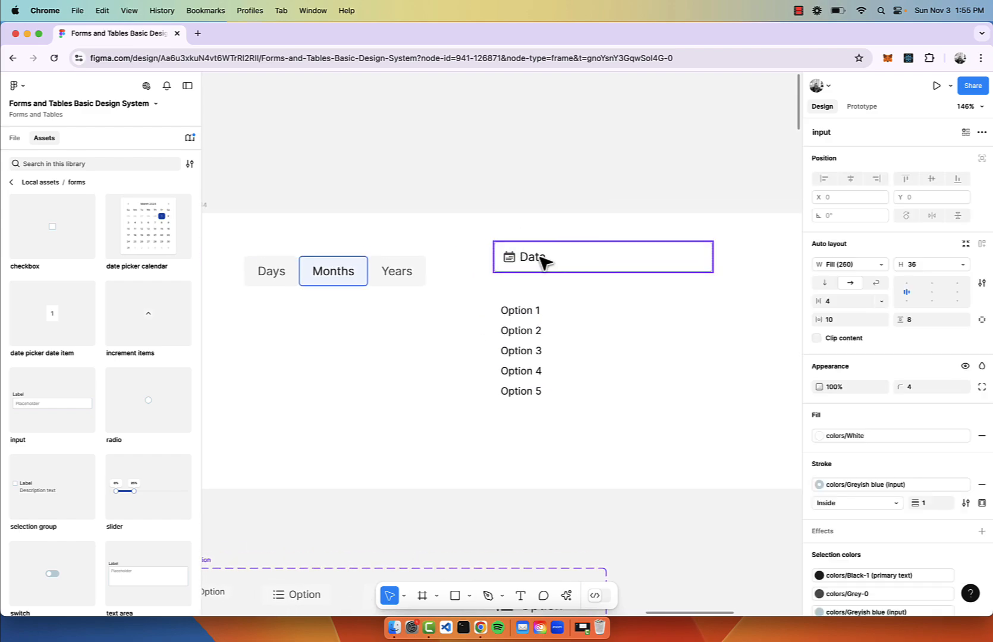
pyautogui.doubleClick(541, 260)
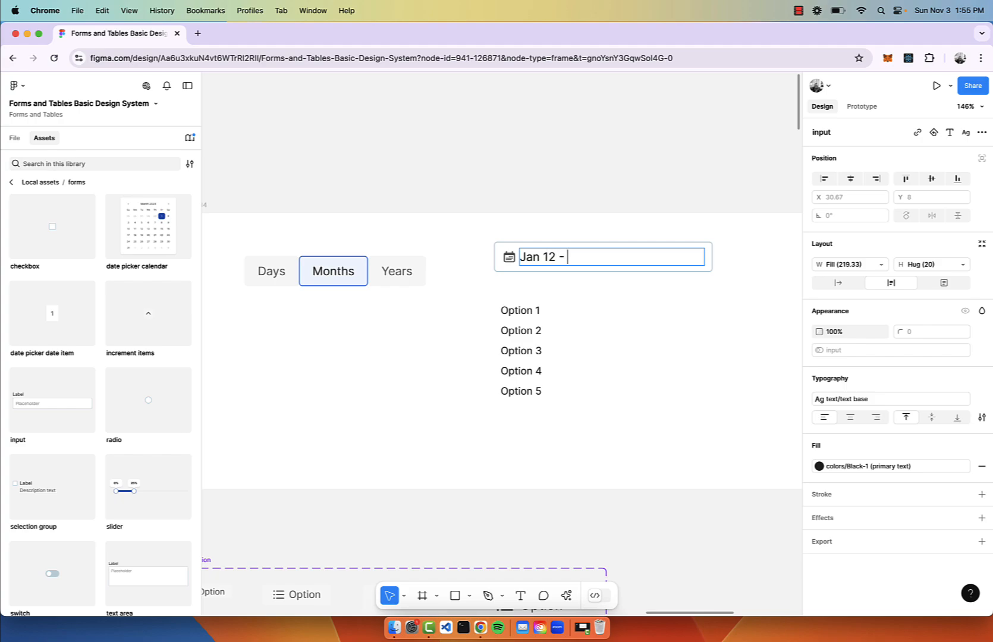
pyautogui.write('Jan 12 - 25')
pyautogui.write('2025')
pyautogui.click(544, 182)
pyautogui.scroll(-3, 544, 182)
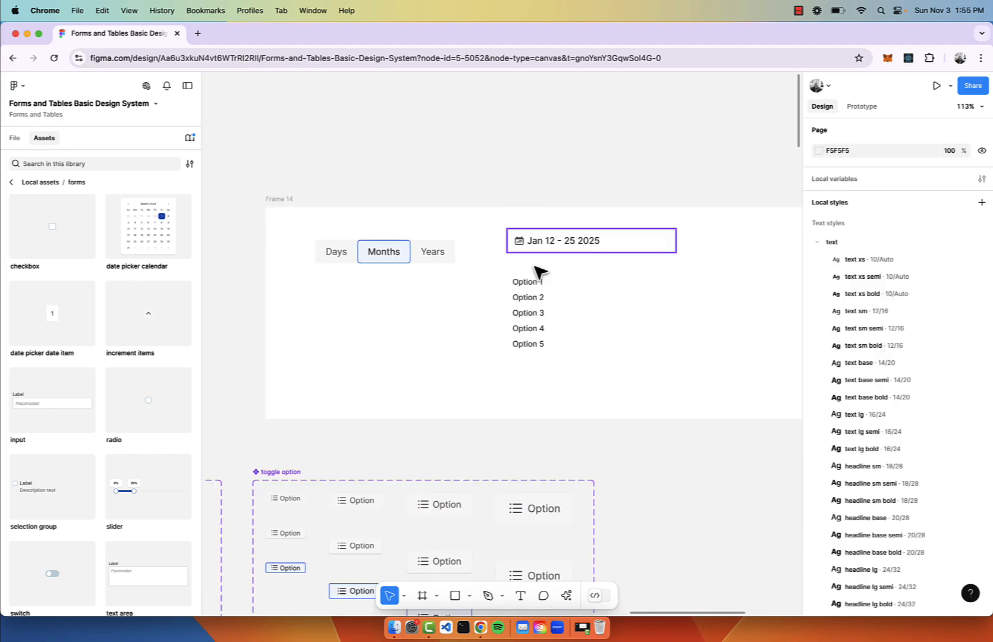
# Apply the shadows/md effect to the selection menu and fit it closely under the date input at about the input's width.
pyautogui.click(511, 308)
pyautogui.scroll(4, 568, 309)
pyautogui.scroll(-15, 933, 509)
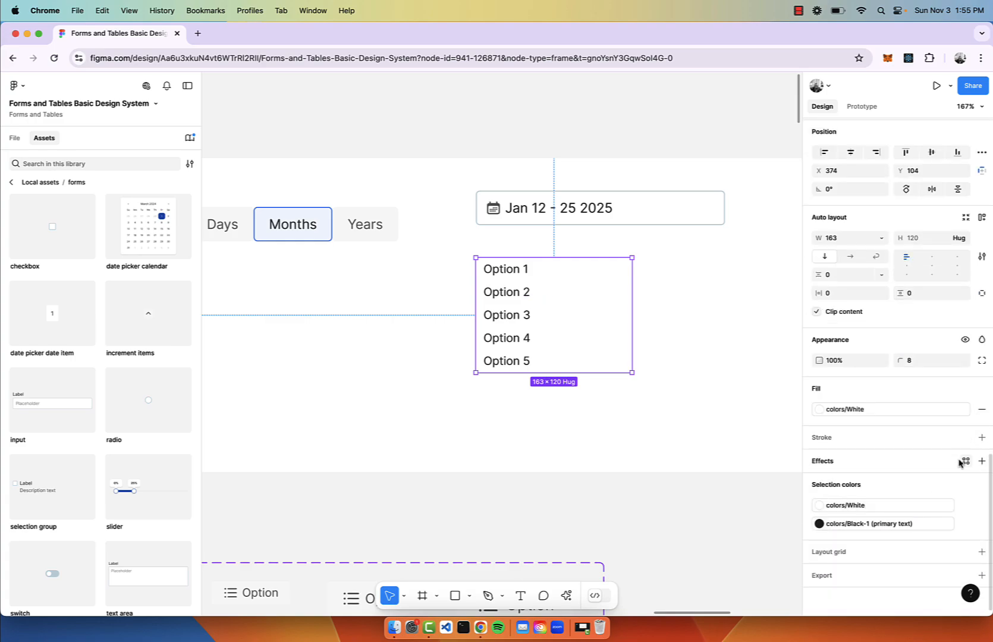
pyautogui.click(962, 462)
pyautogui.click(752, 528)
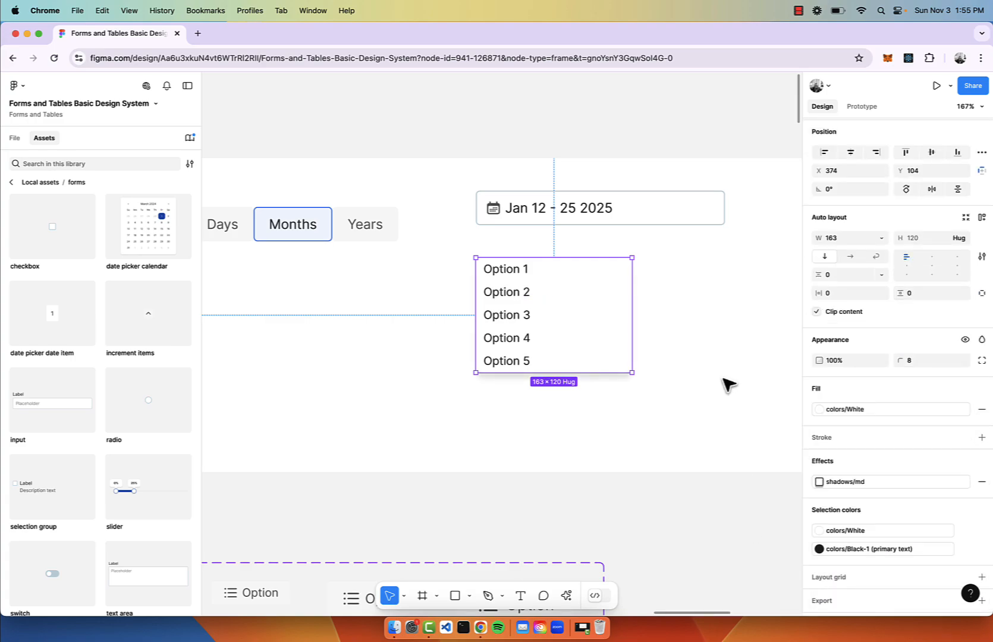
pyautogui.moveTo(533, 332); pyautogui.dragTo(532, 308)
pyautogui.moveTo(632, 295); pyautogui.dragTo(738, 297)
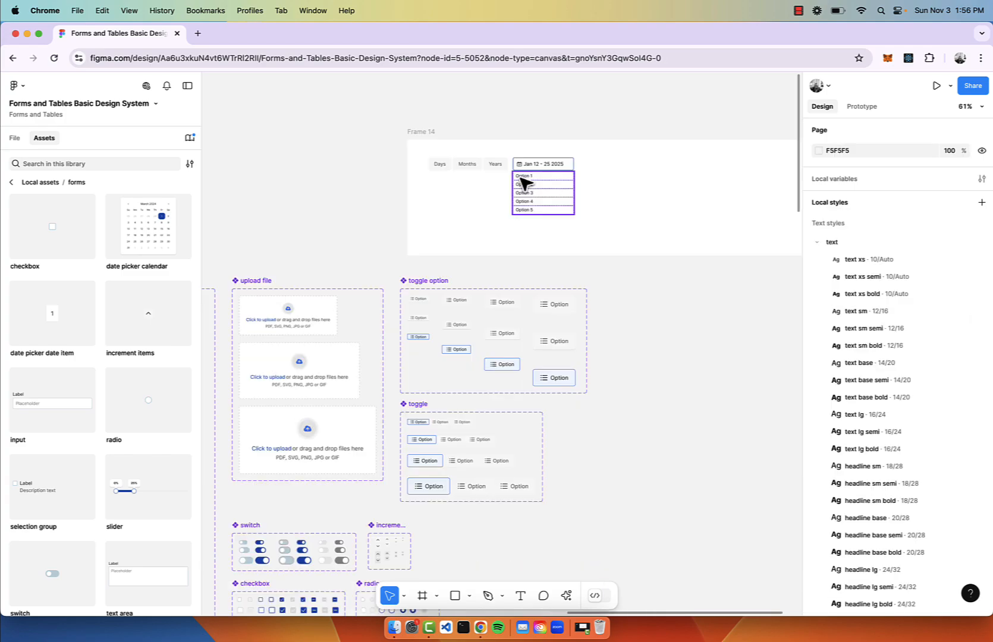
# Delete the selection menu below the date input.
pyautogui.scroll(5, 539, 192)
pyautogui.click(542, 192)
pyautogui.press('BackSpace')
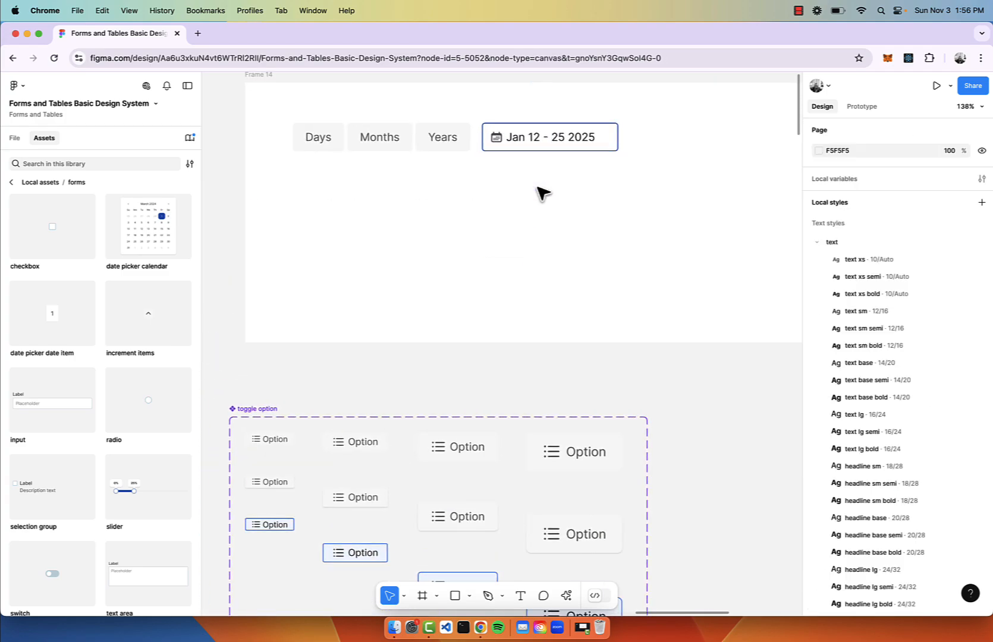
# Copy the xs single date variant of the date picker calendar and place the instance in the frame below the date input.
pyautogui.scroll(-10, 542, 191)
pyautogui.hscroll(-5, 540, 192)
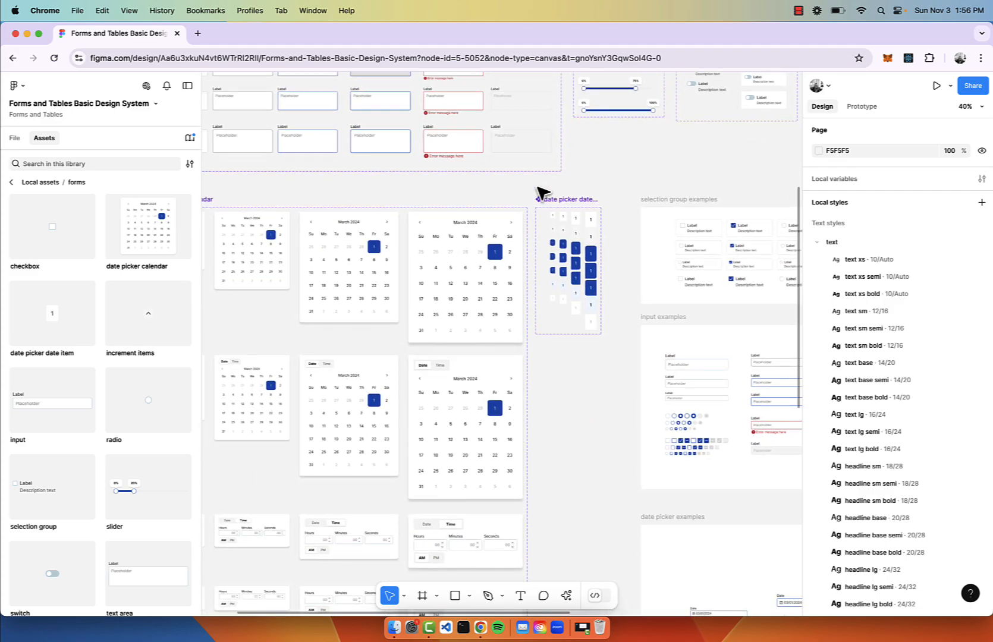
pyautogui.click(435, 240)
pyautogui.click(248, 205)
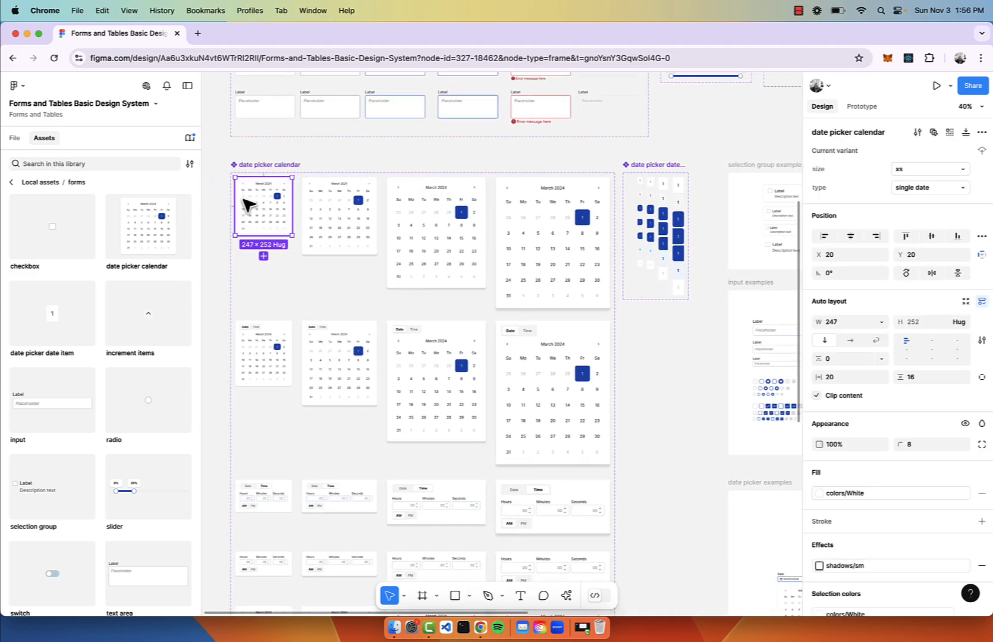
pyautogui.scroll(5, 654, 160)
pyautogui.hscroll(10, 654, 159)
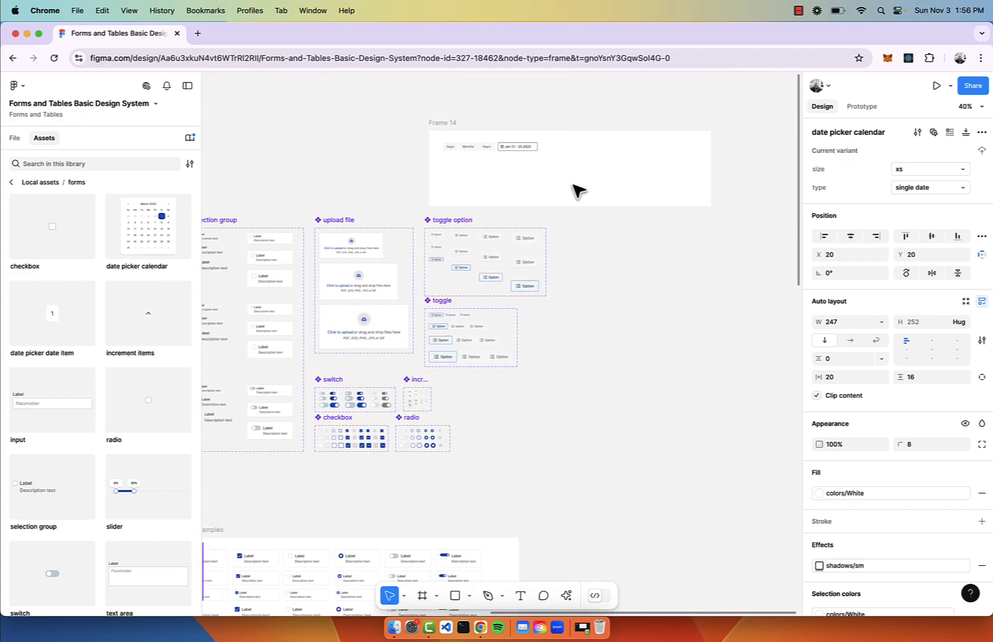
pyautogui.scroll(5, 571, 184)
pyautogui.press('super+v')
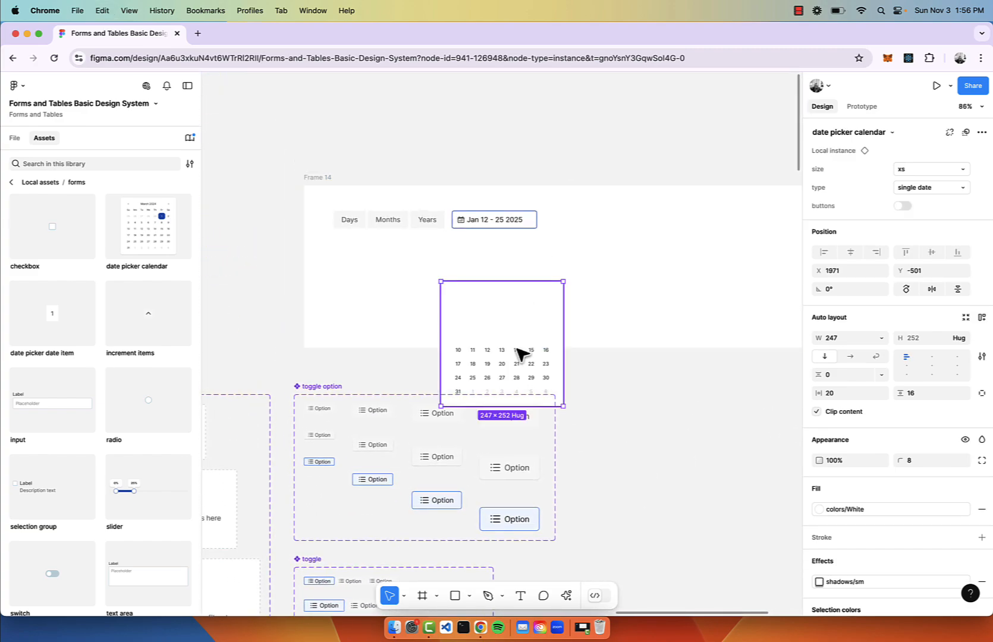
pyautogui.moveTo(516, 349); pyautogui.dragTo(529, 294)
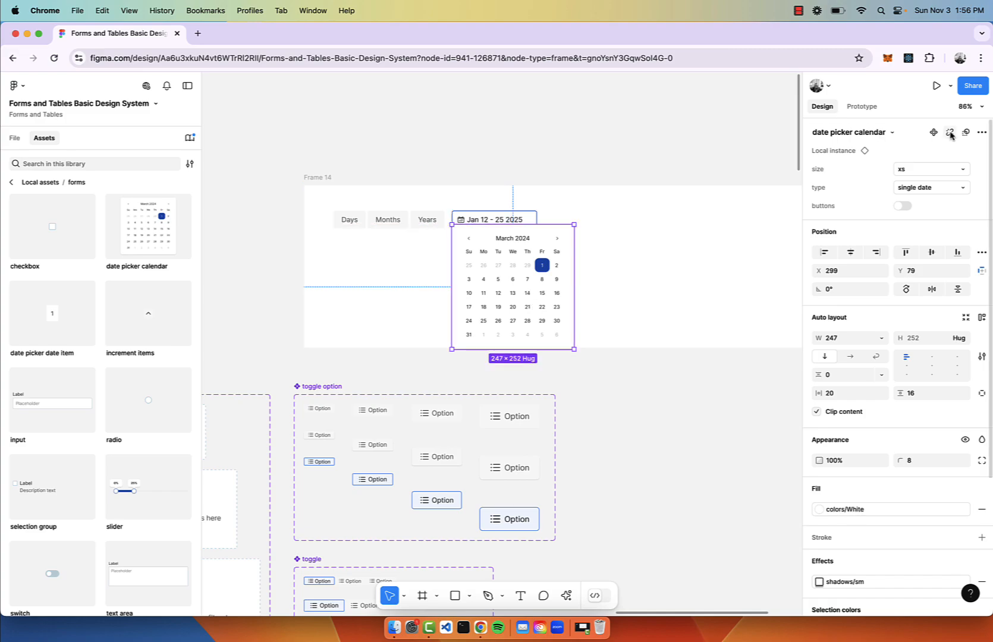
# Increase the height of the white frame holding the calendar to 368 px.
pyautogui.scroll(4, 632, 232)
pyautogui.scroll(-2, 631, 233)
pyautogui.hscroll(-3, 632, 232)
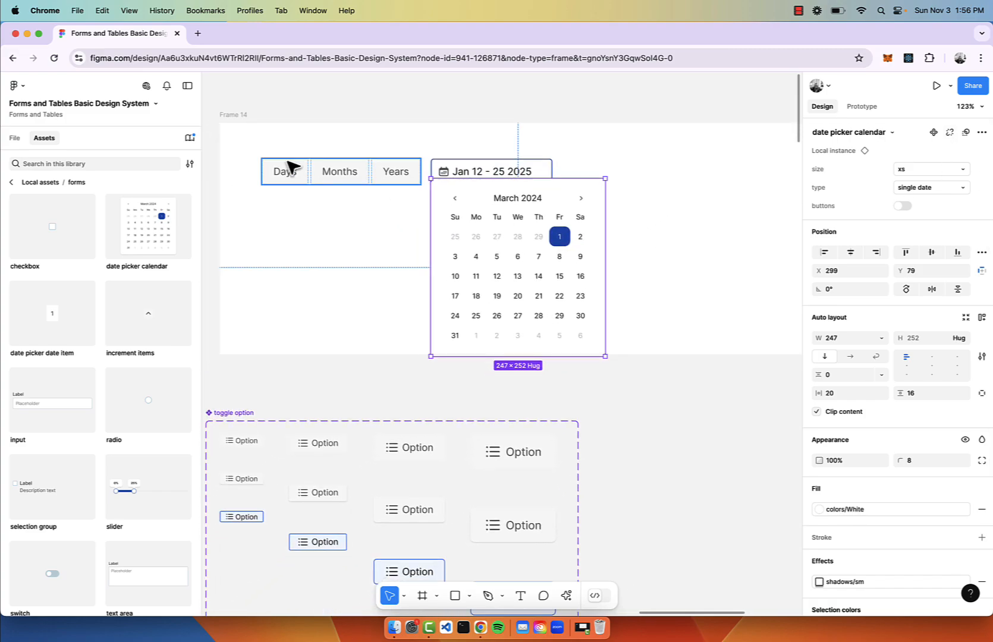
pyautogui.click(241, 116)
pyautogui.moveTo(351, 357); pyautogui.dragTo(351, 382)
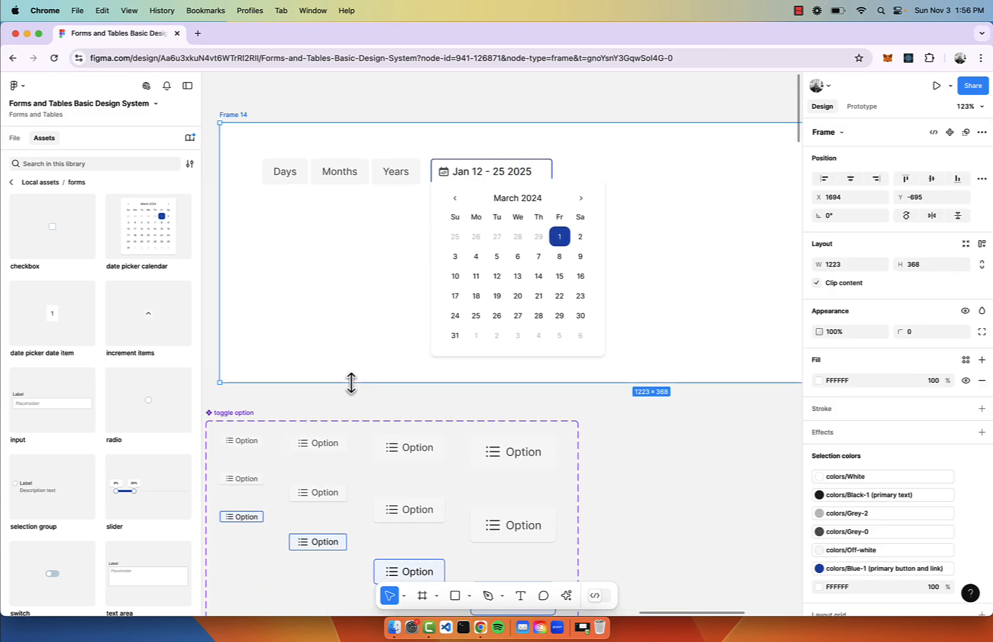
# Set the calendar's type to date range and move it down to leave a small gap below the date input.
pyautogui.click(524, 279)
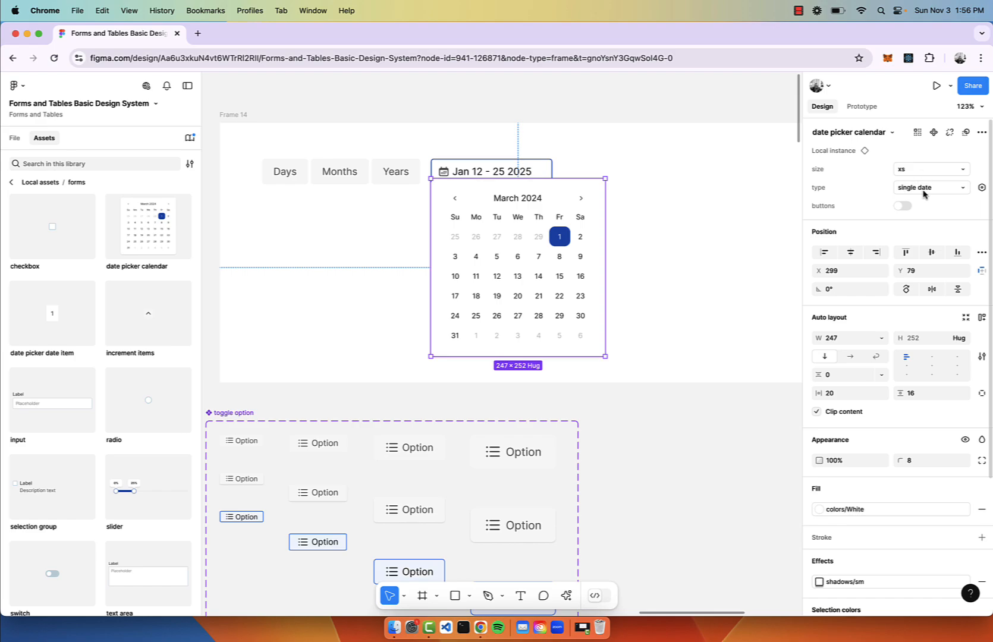
pyautogui.click(924, 188)
pyautogui.click(924, 201)
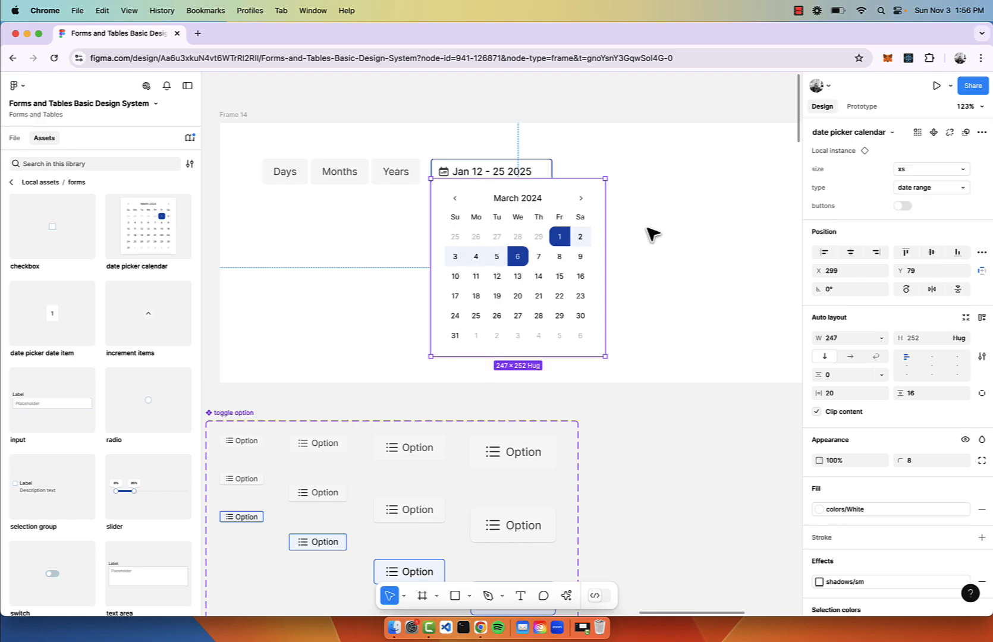
pyautogui.click(704, 193)
pyautogui.moveTo(505, 225); pyautogui.dragTo(506, 238)
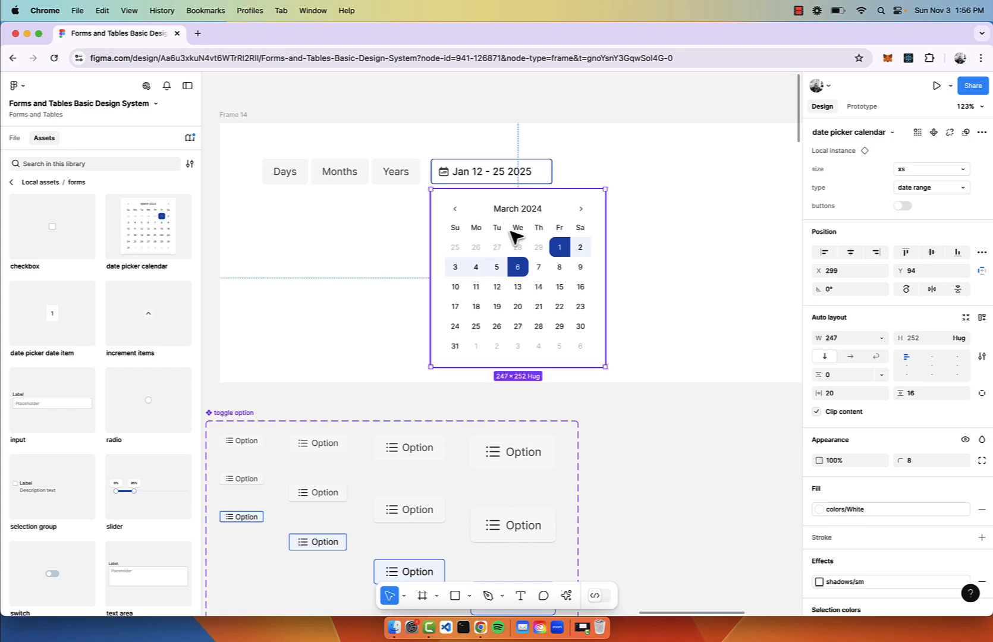
pyautogui.scroll(3, 515, 236)
pyautogui.click(454, 152)
pyautogui.doubleClick(450, 147)
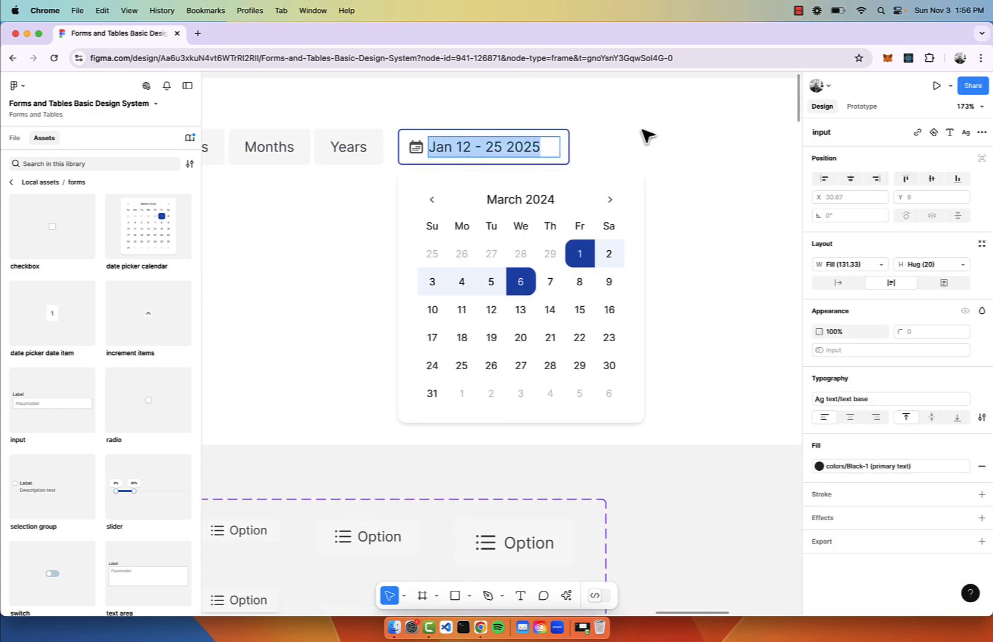
pyautogui.click(683, 167)
pyautogui.scroll(-6, 613, 361)
pyautogui.click(635, 324)
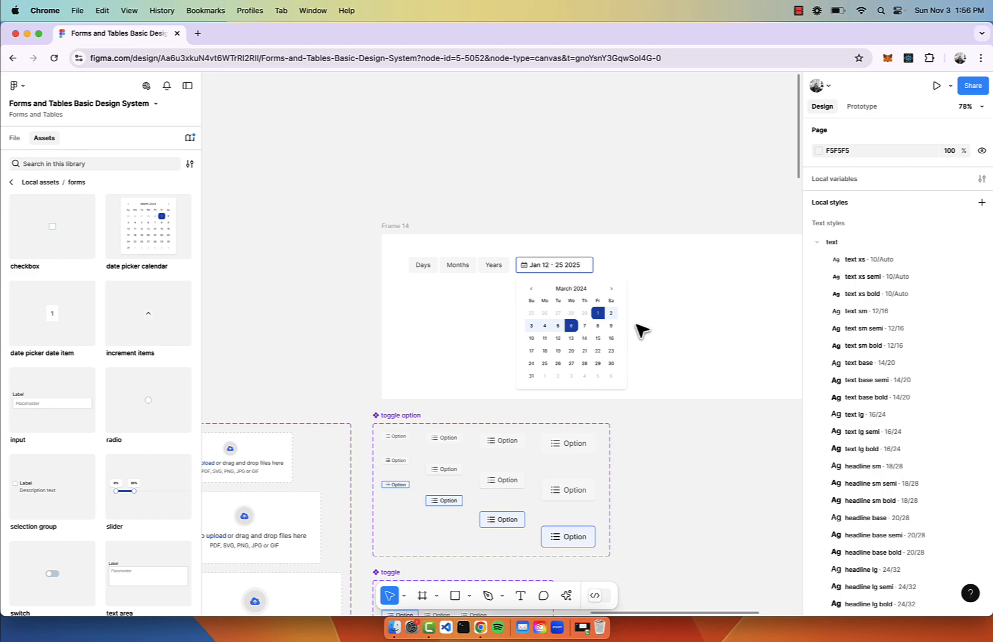
# Turn on the buttons property of the date picker calendar to show its Apply button.
pyautogui.click(611, 330)
pyautogui.scroll(2, 562, 344)
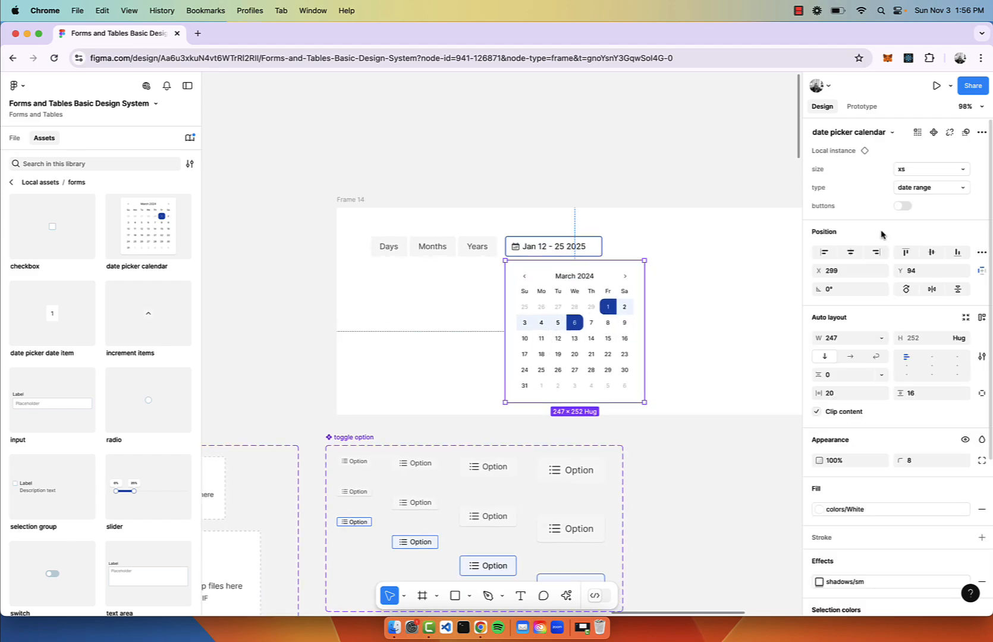
pyautogui.click(903, 207)
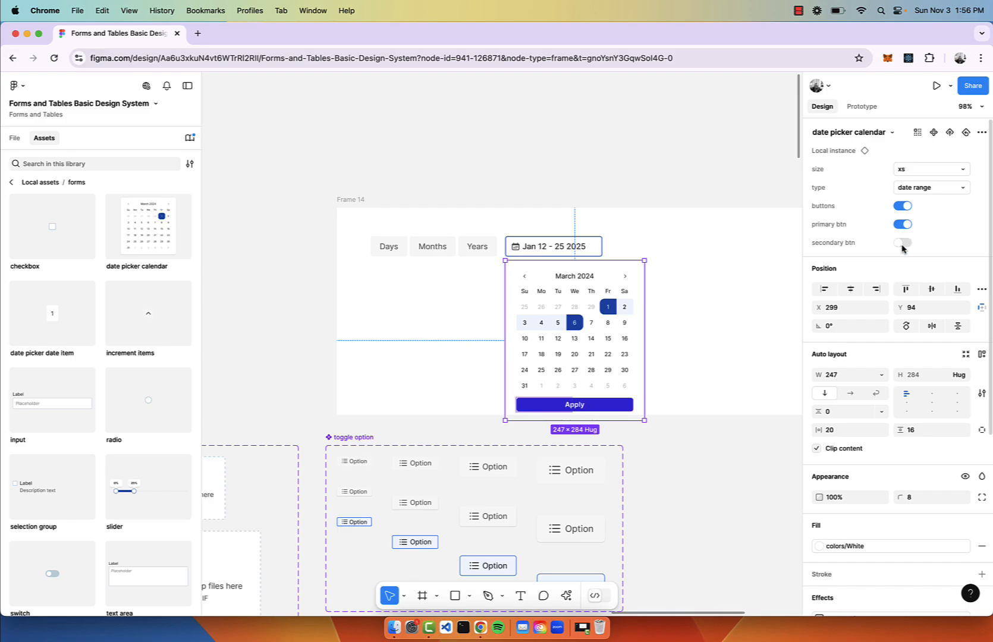
# Delete the example frame containing the toggle group, date input and calendar.
pyautogui.click(726, 271)
pyautogui.scroll(-5, 726, 271)
pyautogui.click(533, 229)
pyautogui.press('Delete')
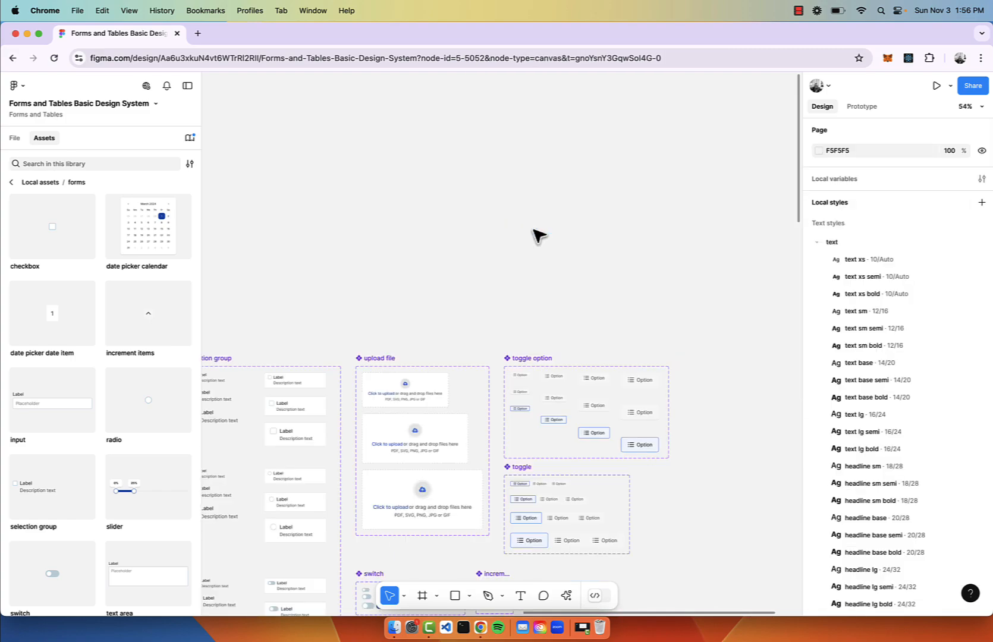
# Examine the date, time and date range variants in the date picker calendar component set.
pyautogui.scroll(-10, 534, 230)
pyautogui.hscroll(-6, 536, 232)
pyautogui.scroll(-3, 536, 232)
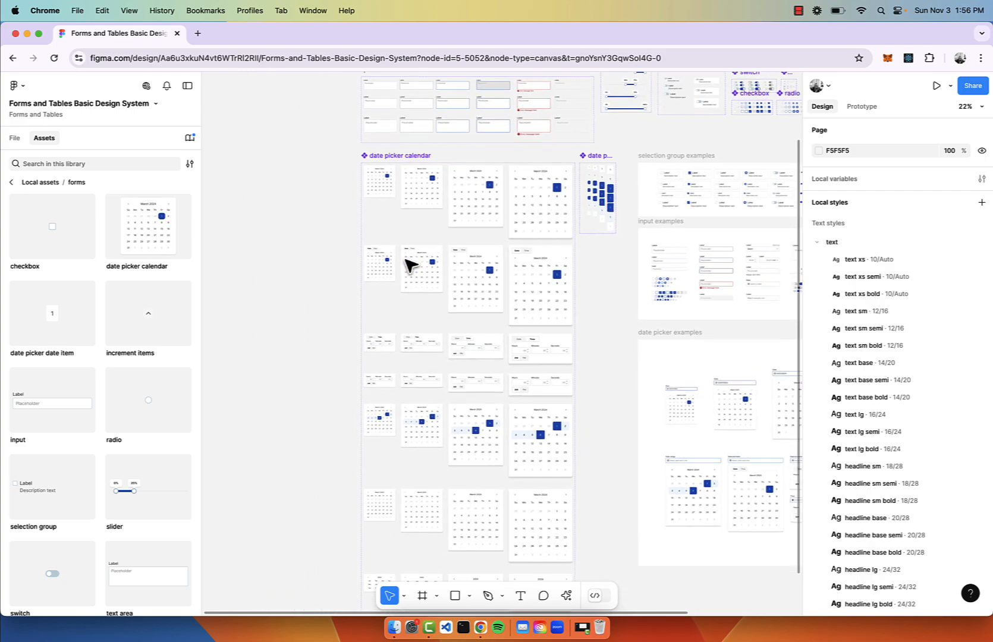
pyautogui.scroll(3, 411, 265)
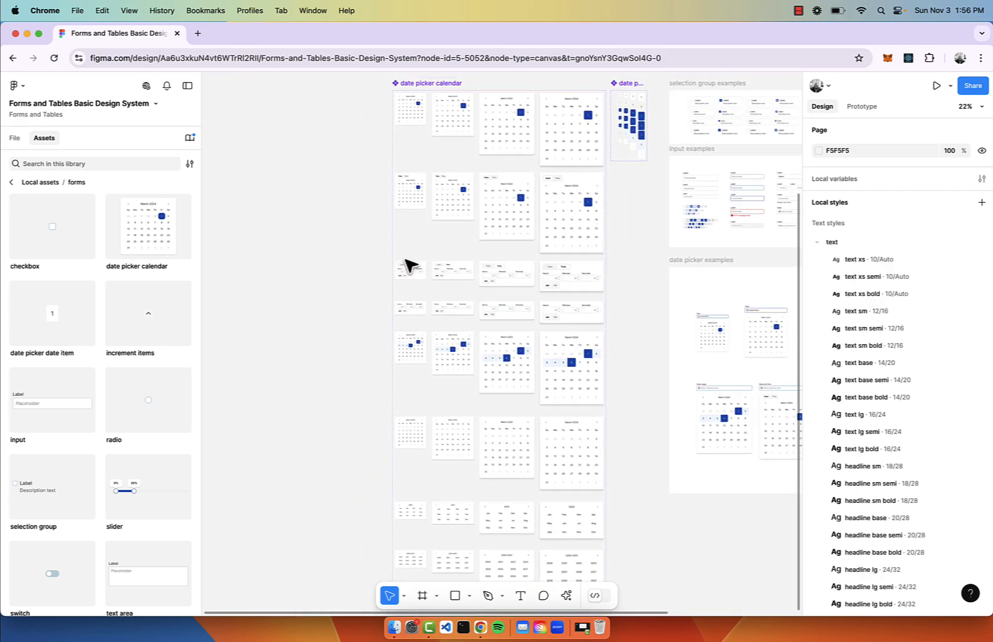
pyautogui.scroll(10, 410, 264)
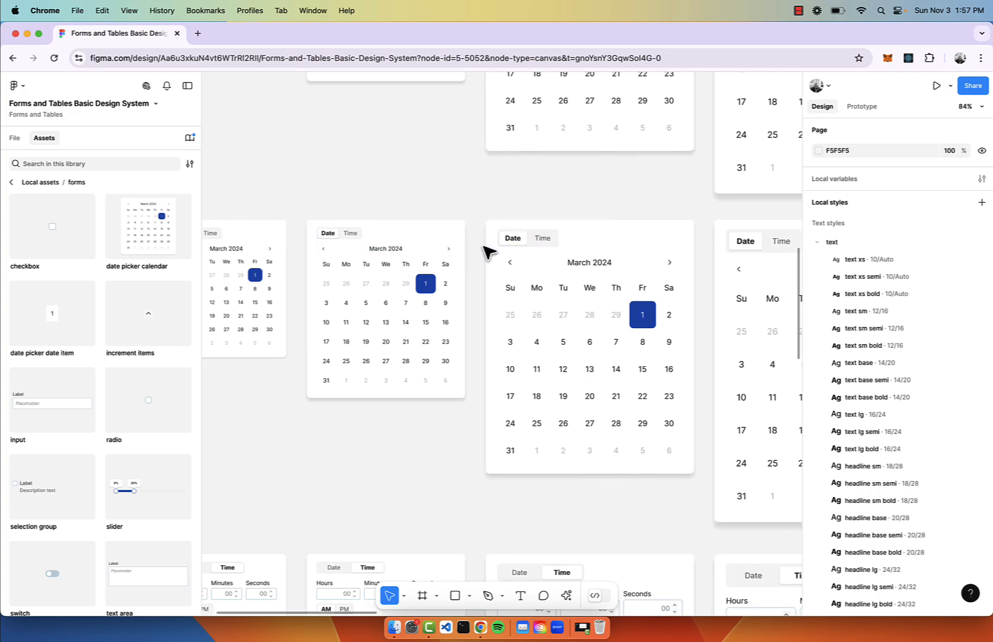
pyautogui.scroll(-5, 499, 230)
pyautogui.scroll(-3, 503, 231)
pyautogui.scroll(5, 503, 231)
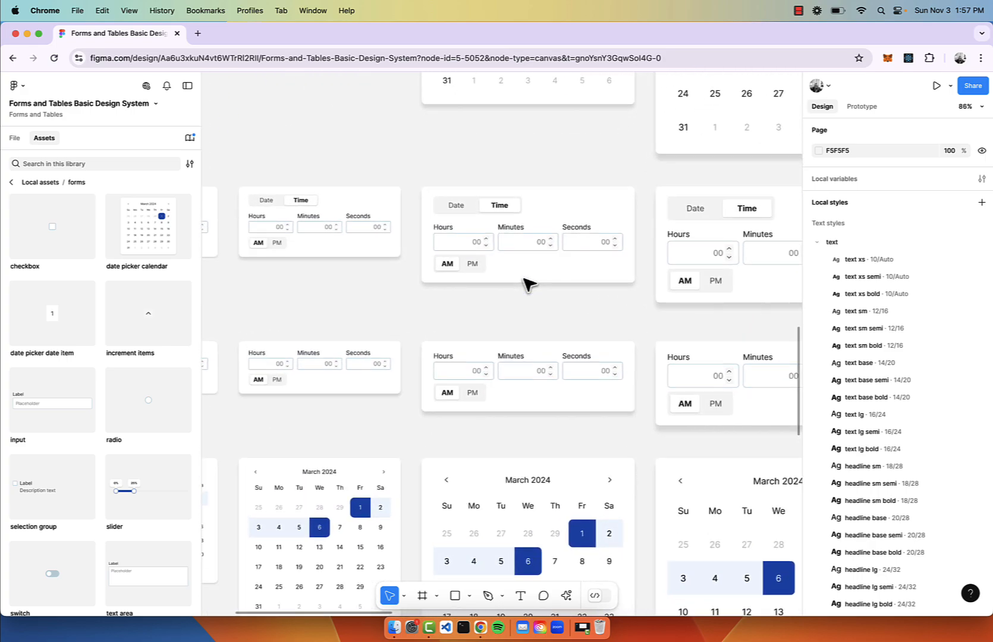
# Examine the remaining time, date range, month and year variants in the date picker calendar component set.
pyautogui.scroll(-3, 451, 261)
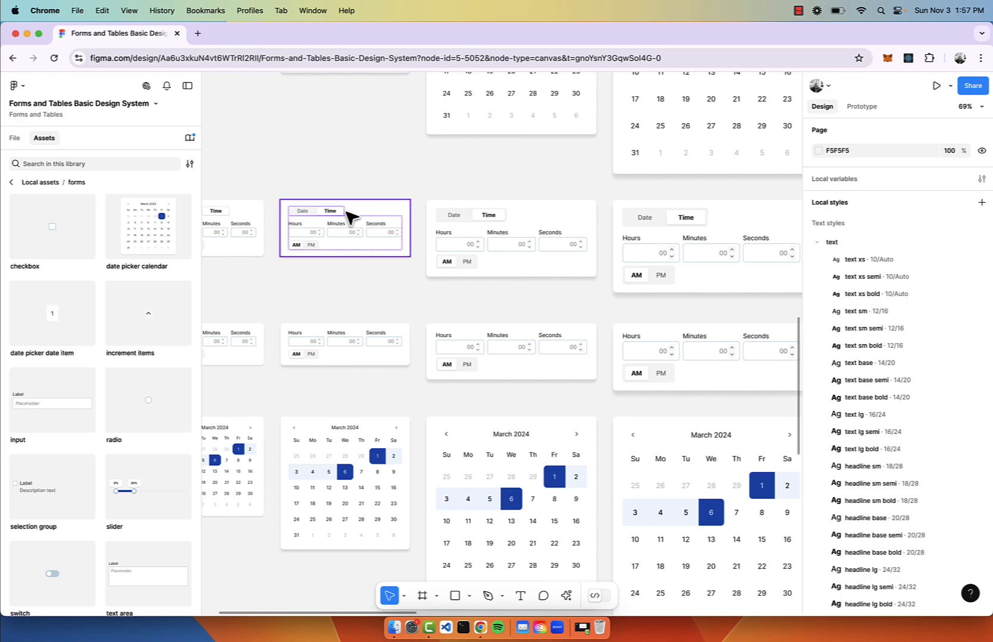
pyautogui.scroll(-3, 349, 217)
pyautogui.scroll(-5, 351, 219)
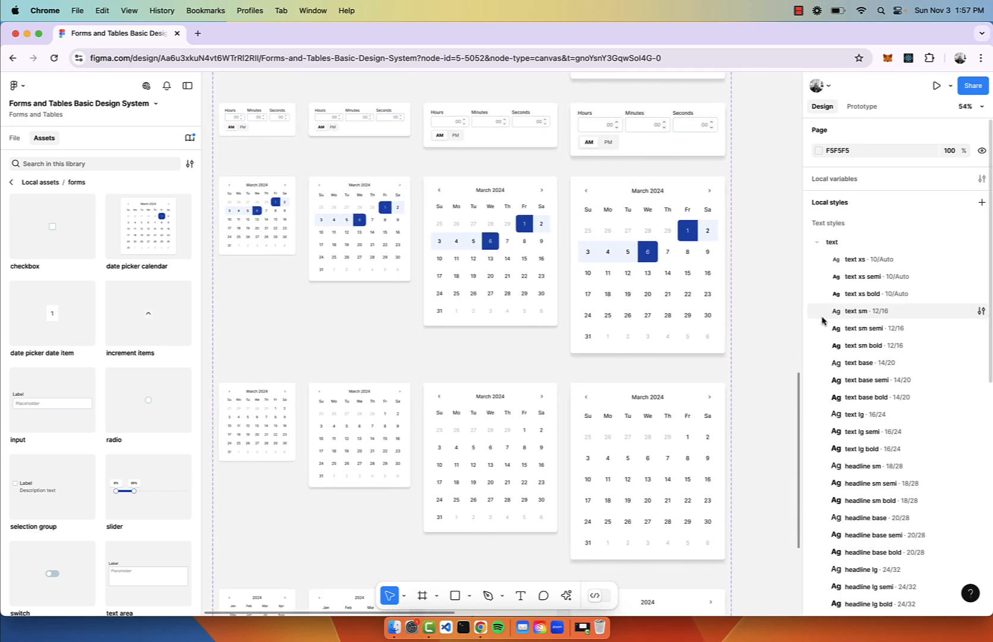
pyautogui.scroll(-8, 487, 306)
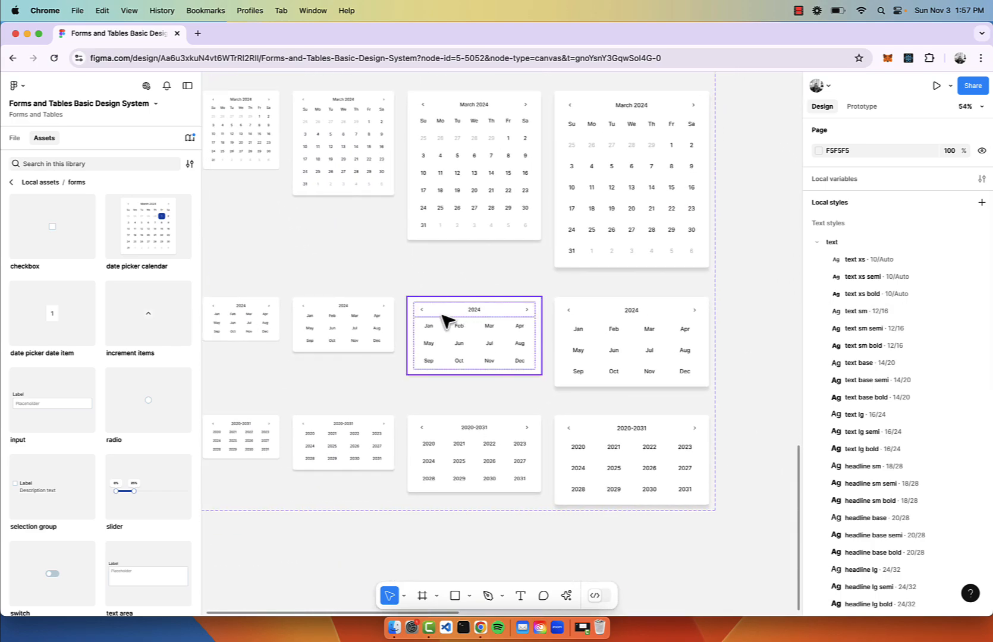
pyautogui.scroll(-6, 548, 391)
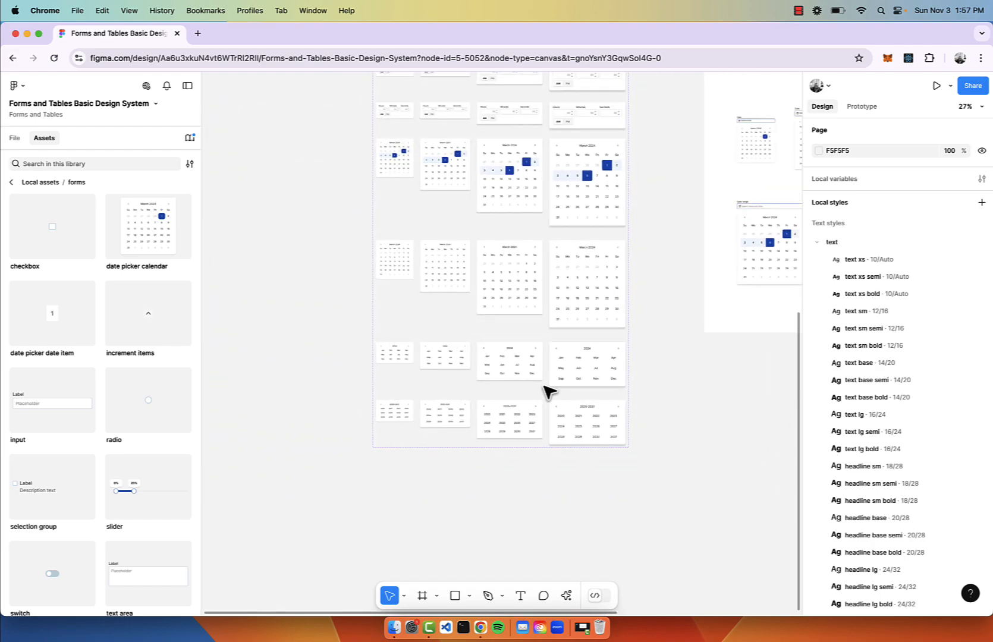
pyautogui.scroll(3, 548, 392)
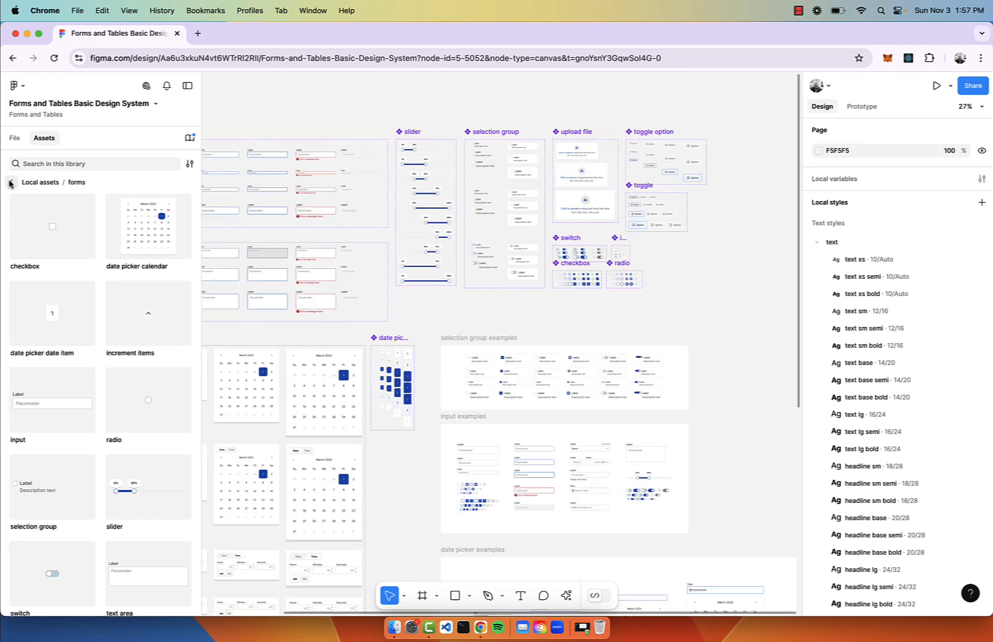
# Leave the forms assets and open the design file's tables page.
pyautogui.click(10, 182)
pyautogui.scroll(-1, 77, 344)
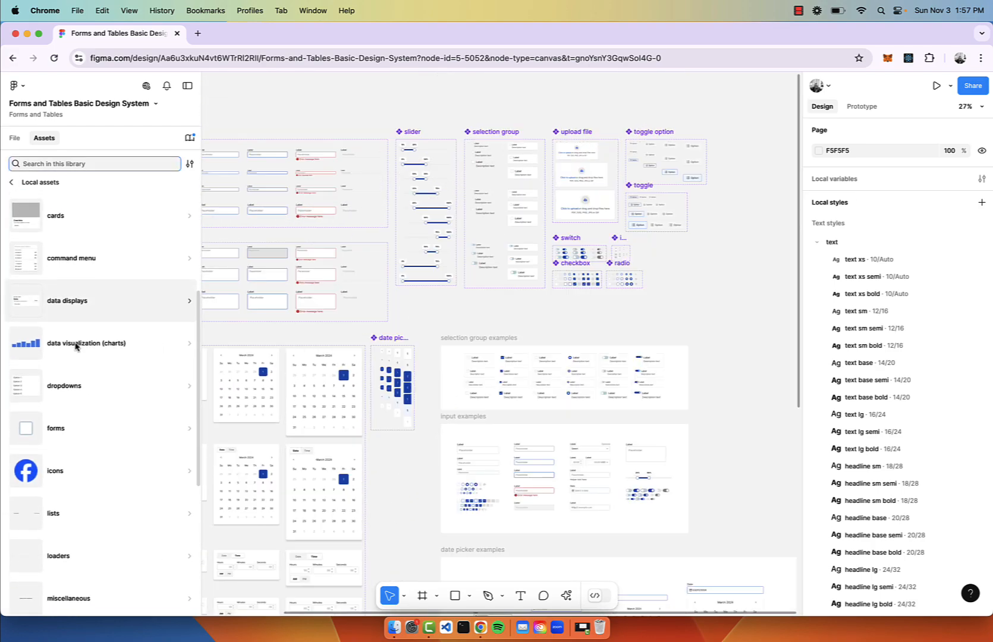
pyautogui.click(15, 137)
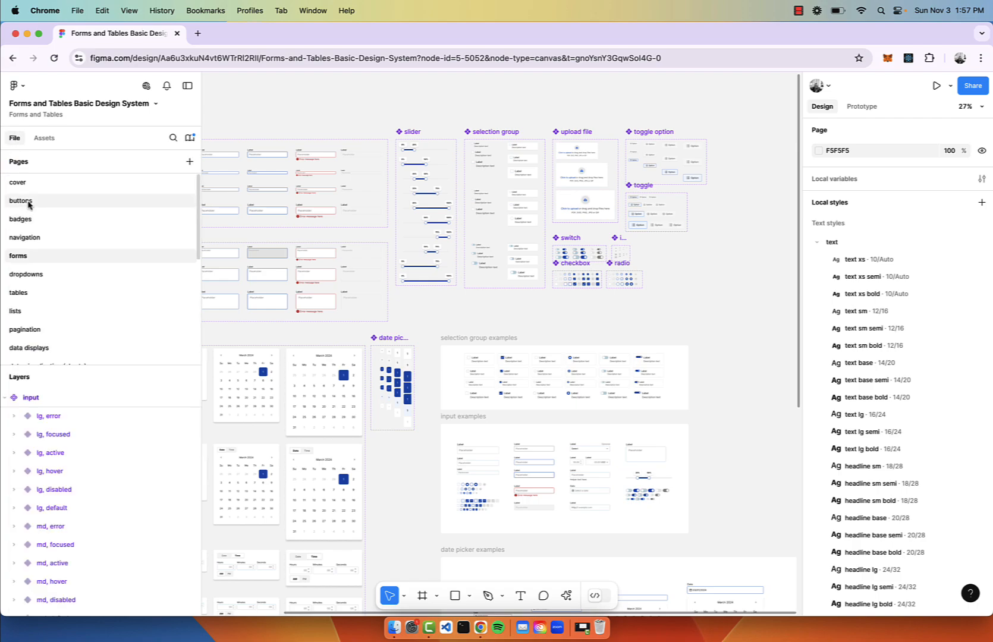
pyautogui.click(27, 294)
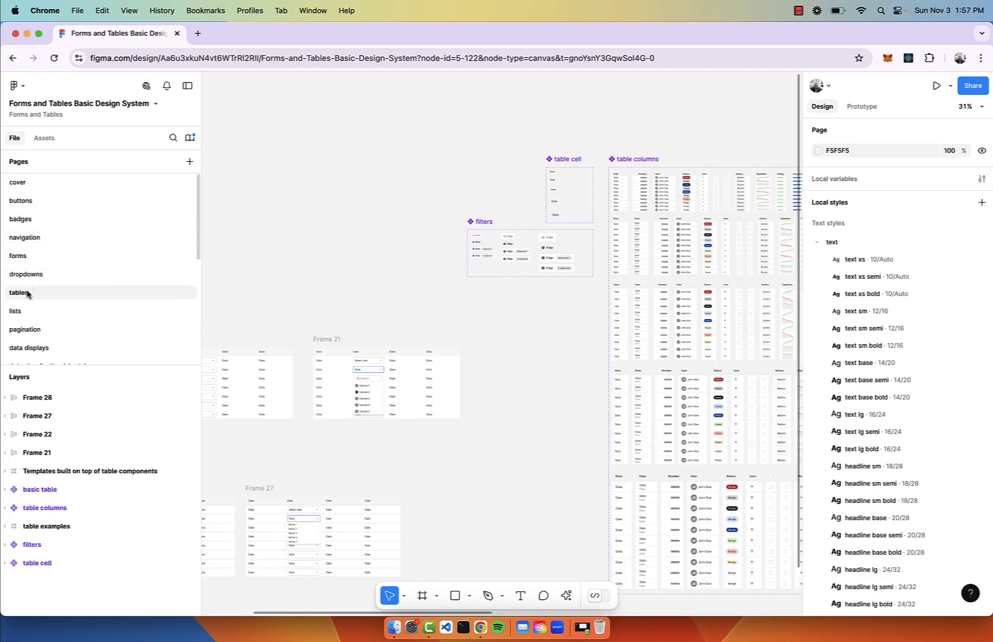